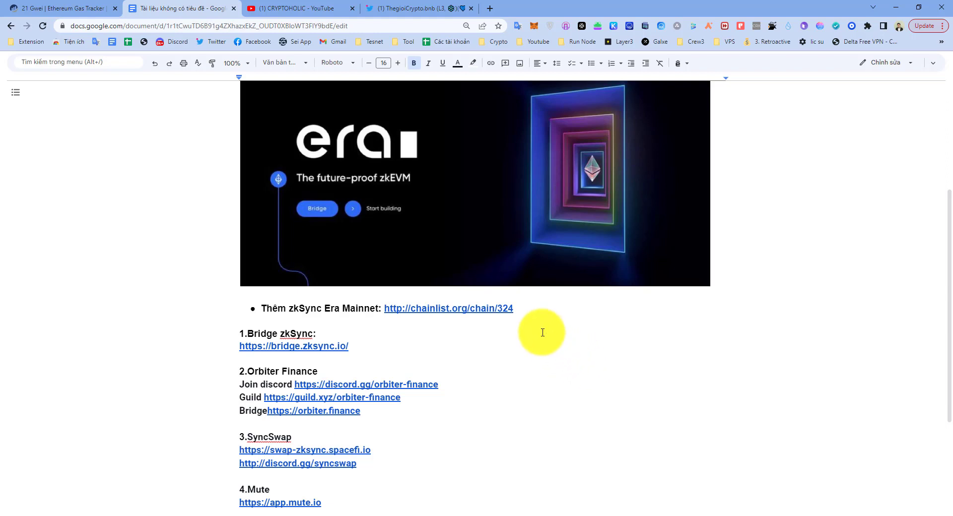
- Switch the MetaMask wallet's network from Binance Smart Chain to Ethereum Mainnet and close the wallet
{"action": "left_click", "coordinate": [533, 26]}
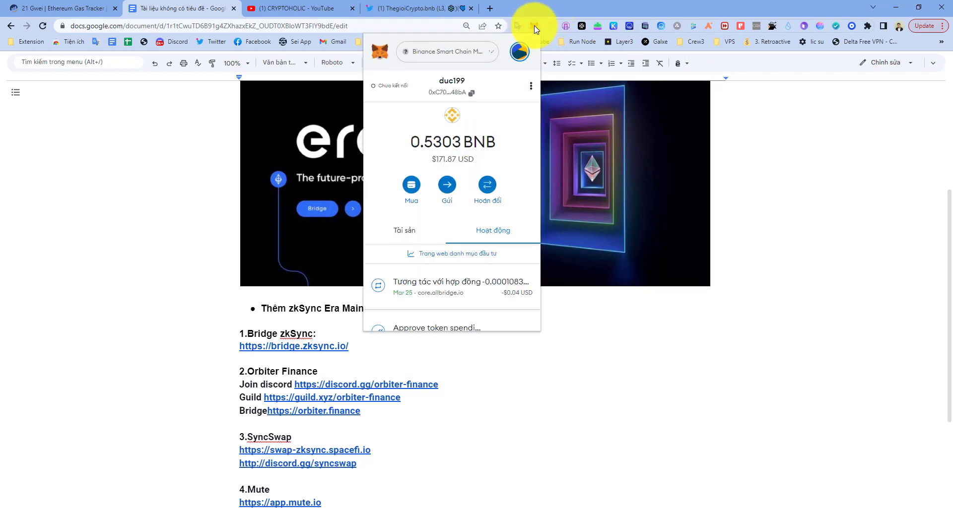
{"action": "left_click", "coordinate": [463, 54]}
{"action": "left_click", "coordinate": [461, 102]}
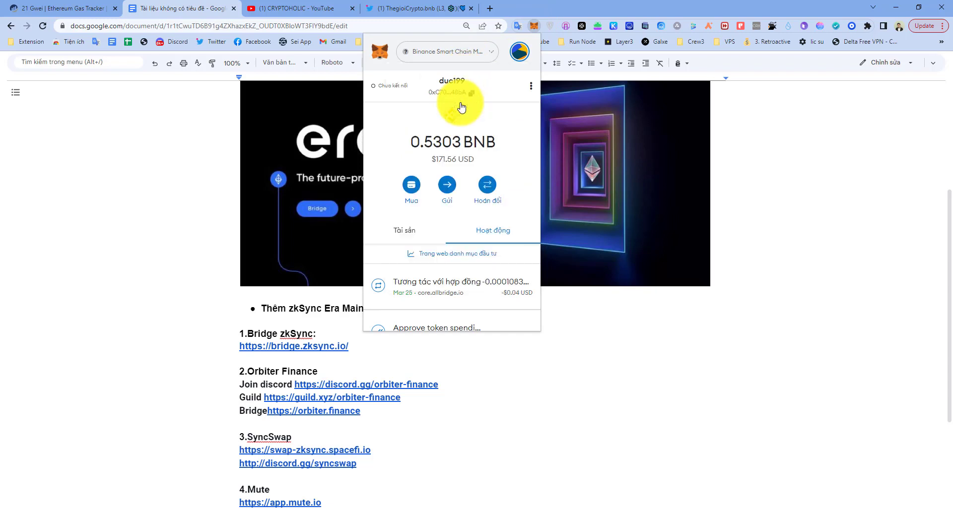
{"action": "left_click_drag", "start_coordinate": [426, 143], "coordinate": [457, 143]}
{"action": "left_click", "coordinate": [464, 148]}
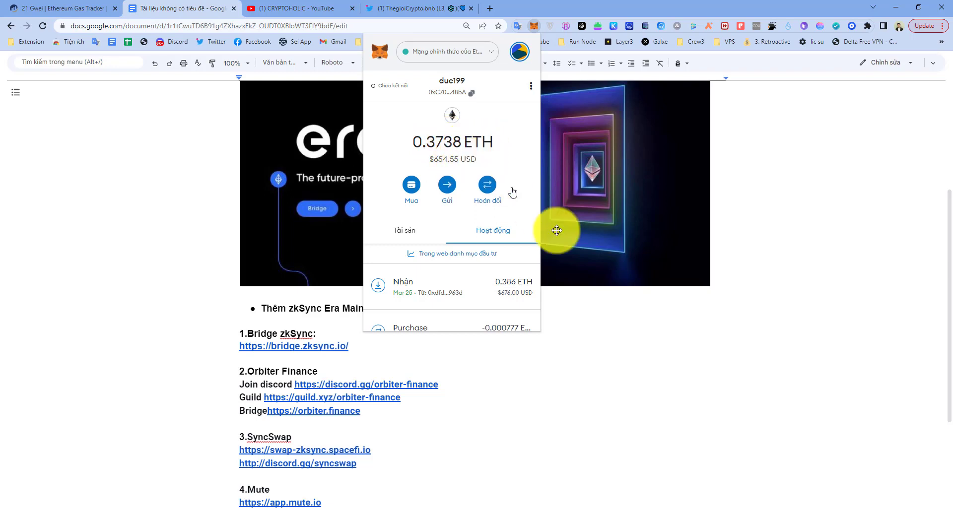
{"action": "left_click", "coordinate": [628, 351]}
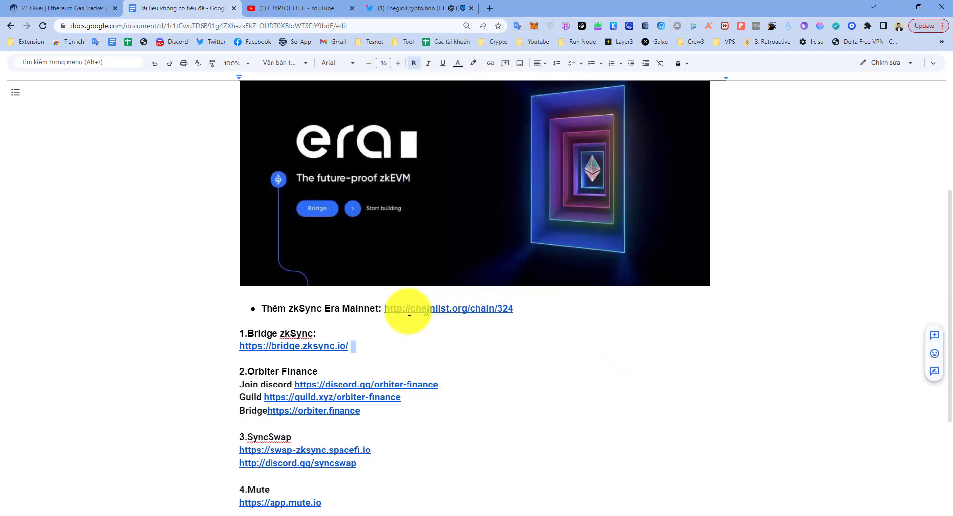
- Open the document's chainlist.org/chain/324 link for adding zkSync Era Mainnet
{"action": "left_click", "coordinate": [335, 311]}
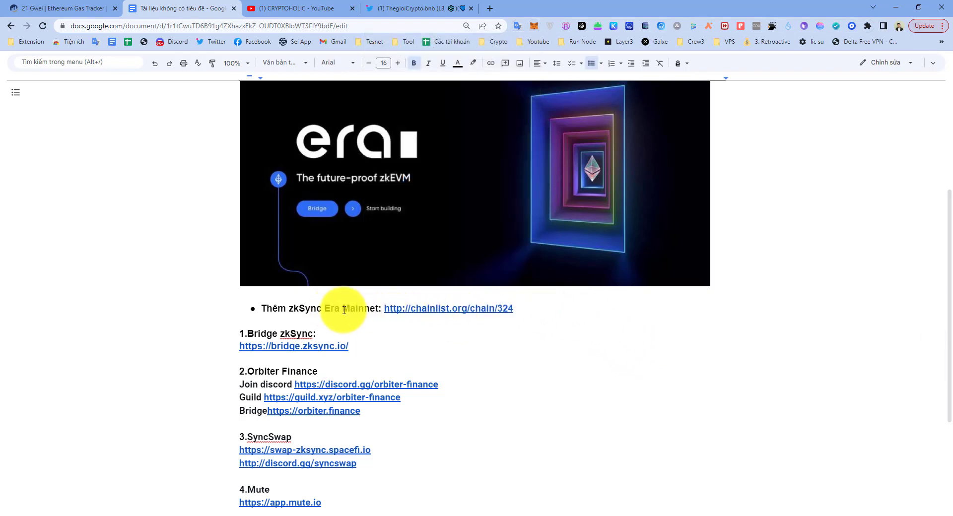
{"action": "left_click", "coordinate": [435, 310]}
{"action": "left_click", "coordinate": [464, 325]}
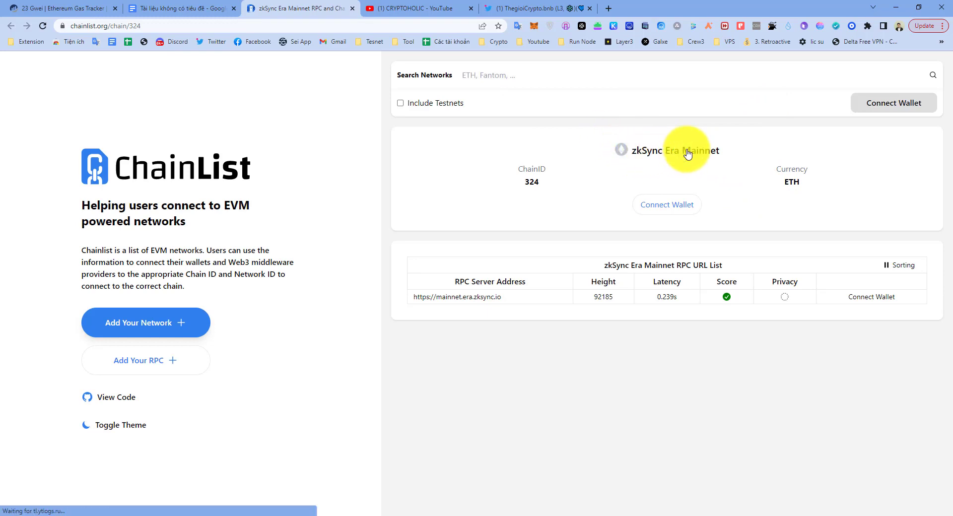
- Connect the wallet to ChainList, unlocking Coinbase Wallet with the wallet password and choosing MetaMask as the wallet to use
{"action": "left_click", "coordinate": [859, 104]}
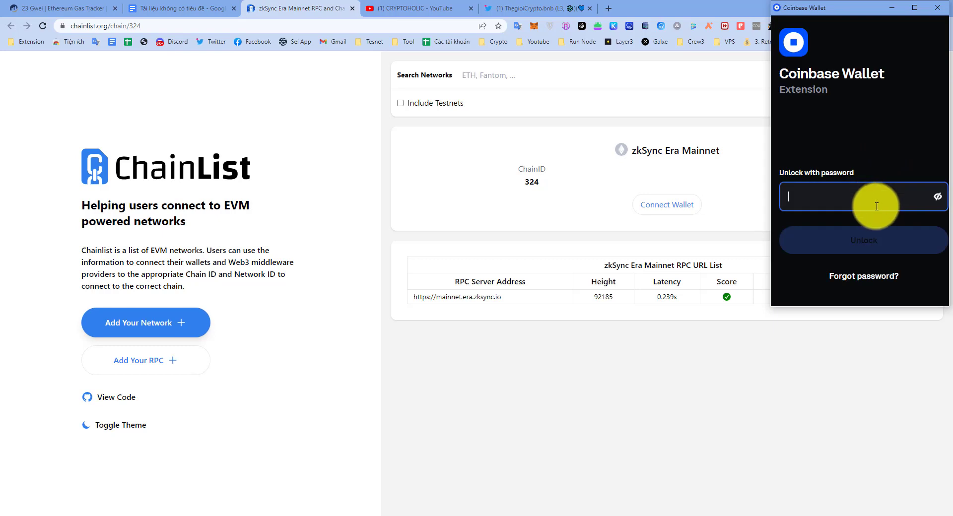
{"action": "type", "text": "•"}
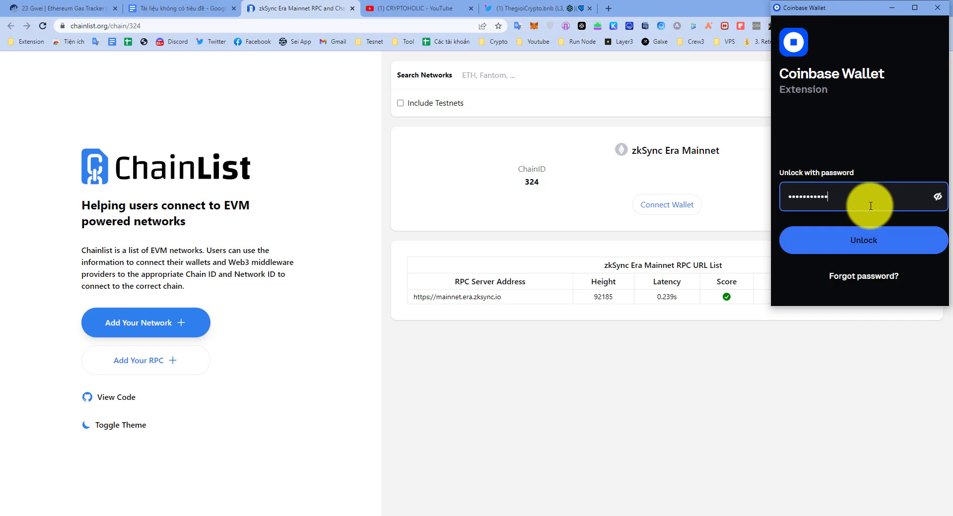
{"action": "left_click", "coordinate": [869, 240]}
{"action": "left_click", "coordinate": [887, 267]}
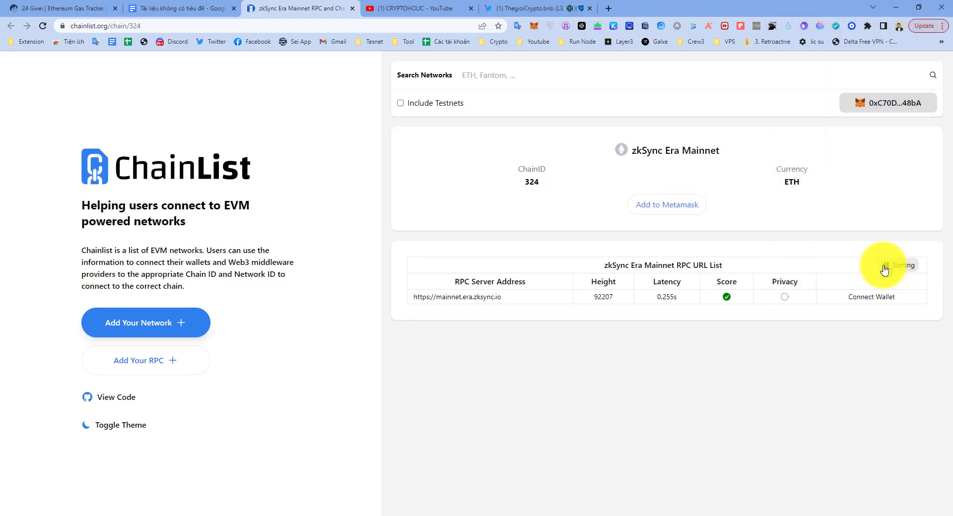
- Add zkSync Era Mainnet to MetaMask from ChainList, approving both the new network and the switch to it
{"action": "left_click", "coordinate": [687, 208]}
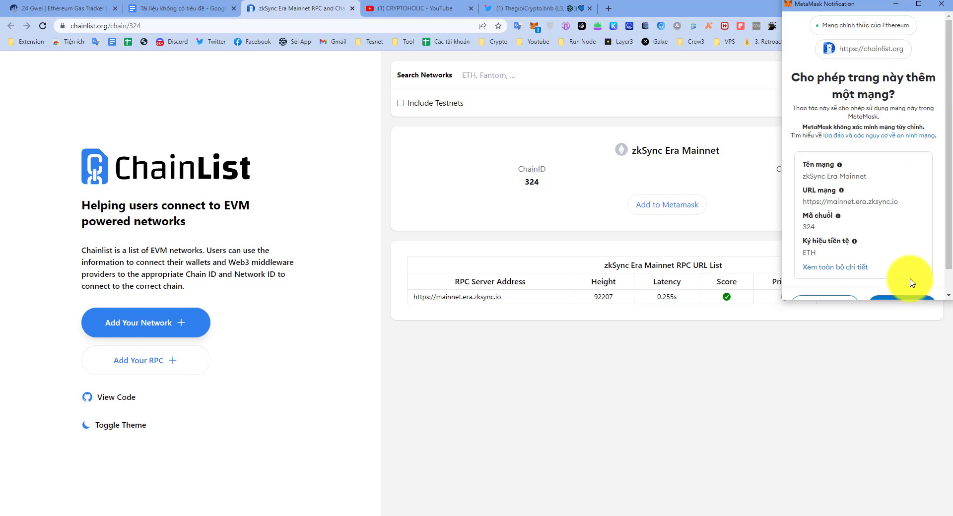
{"action": "scroll", "coordinate": [914, 283], "scroll_direction": "down", "scroll_amount": 2}
{"action": "left_click", "coordinate": [914, 281]}
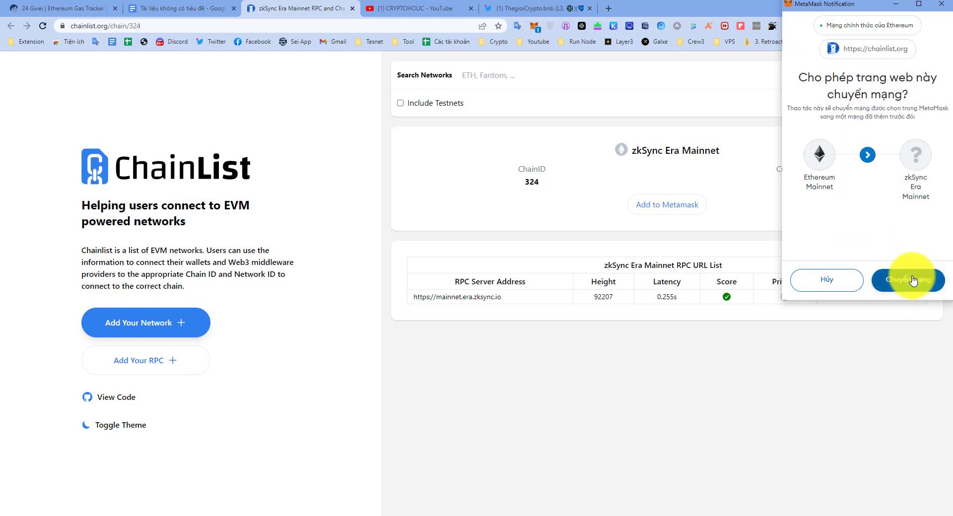
{"action": "left_click", "coordinate": [914, 281]}
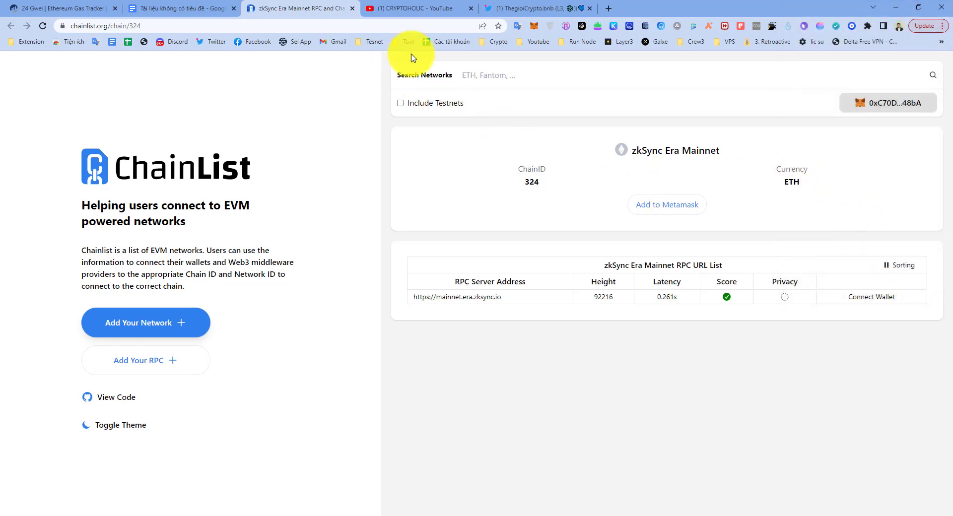
- Check MetaMask's active network and its network list for zkSync Era Mainnet
{"action": "left_click", "coordinate": [535, 28]}
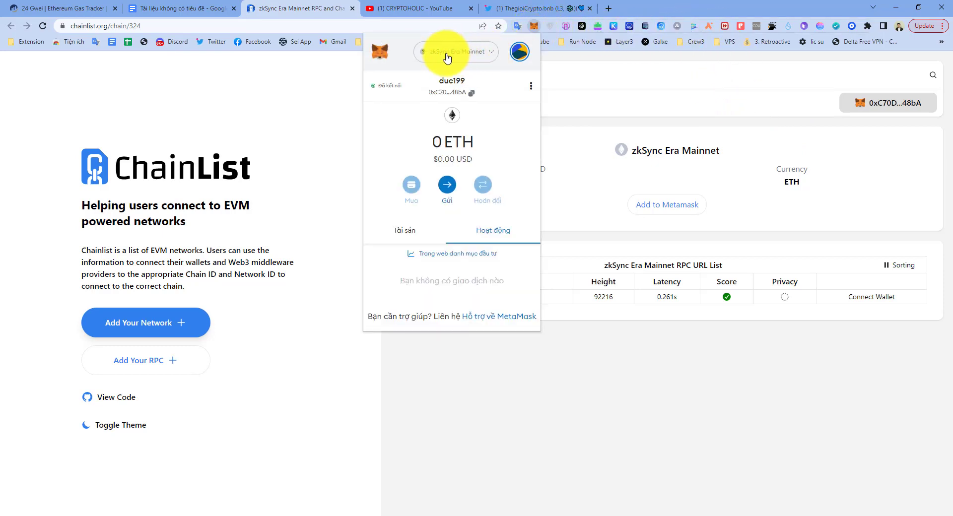
{"action": "left_click", "coordinate": [481, 54]}
{"action": "left_click", "coordinate": [483, 56]}
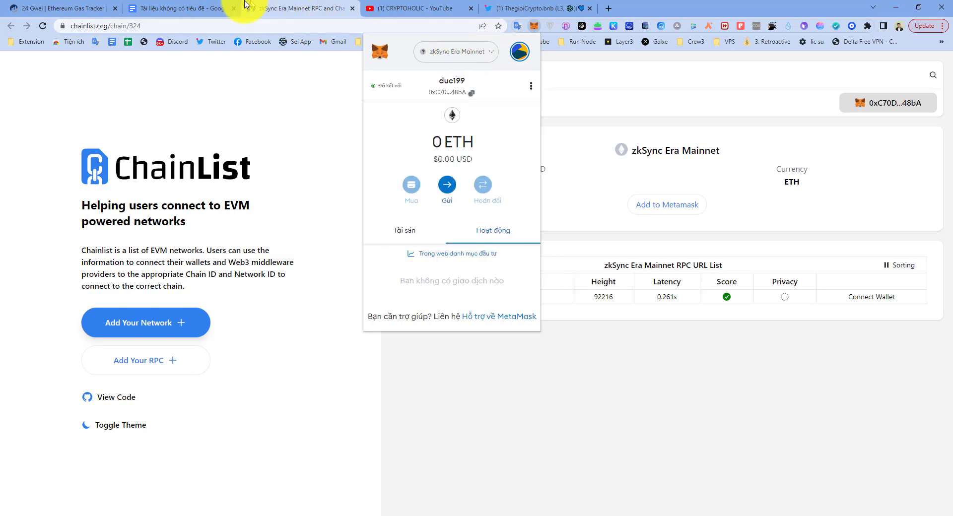
- Return to the document and review its five sections: Bridge zkSync, Orbiter Finance, SyncSwap, Mute and Mintsquare
{"action": "left_click", "coordinate": [185, 9]}
{"action": "scroll", "coordinate": [474, 302], "scroll_direction": "down", "scroll_amount": 3}
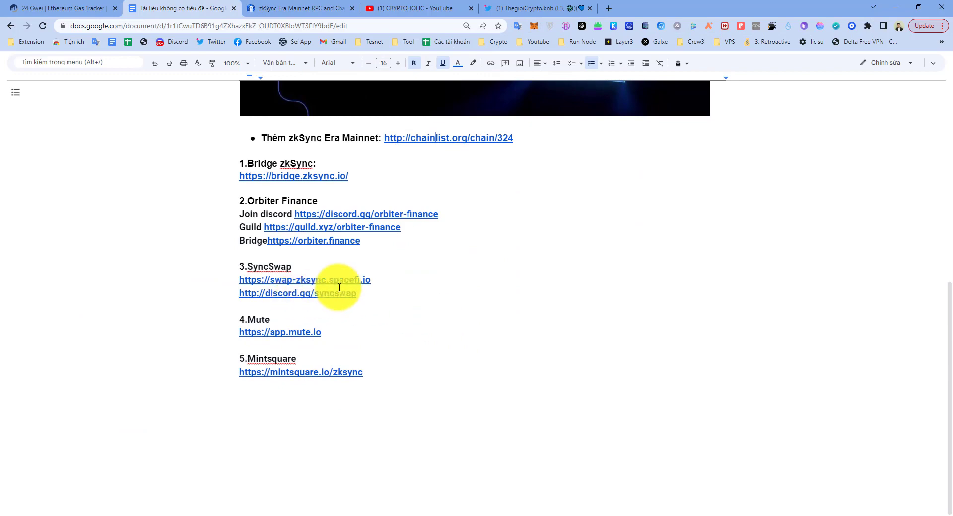
{"action": "scroll", "coordinate": [434, 294], "scroll_direction": "up", "scroll_amount": 6}
{"action": "scroll", "coordinate": [435, 296], "scroll_direction": "up", "scroll_amount": 1}
{"action": "scroll", "coordinate": [437, 295], "scroll_direction": "down", "scroll_amount": 5}
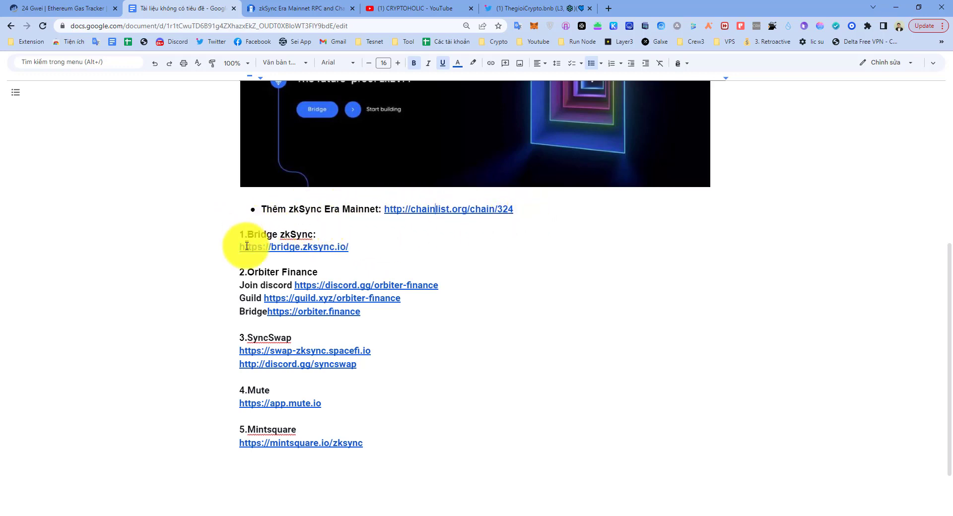
{"action": "left_click", "coordinate": [338, 270]}
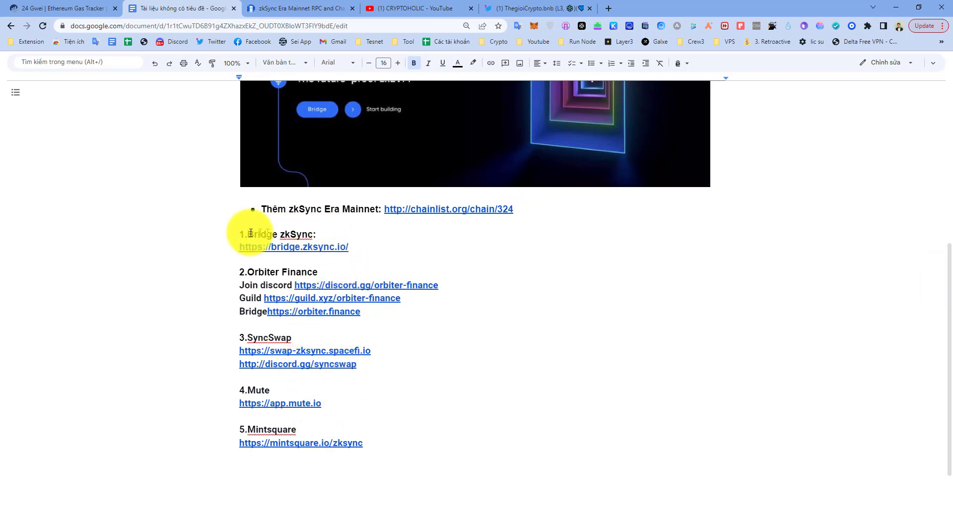
{"action": "left_click", "coordinate": [328, 232]}
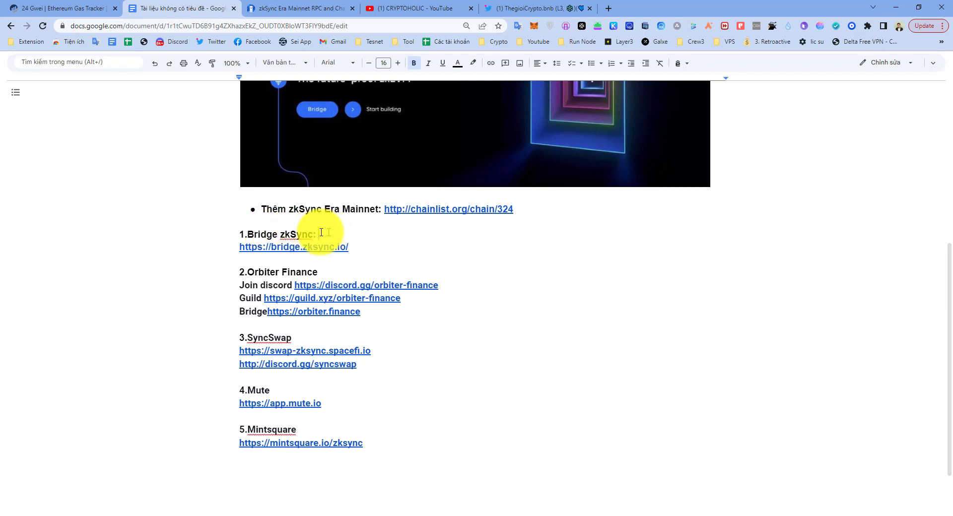
{"action": "left_click", "coordinate": [274, 273]}
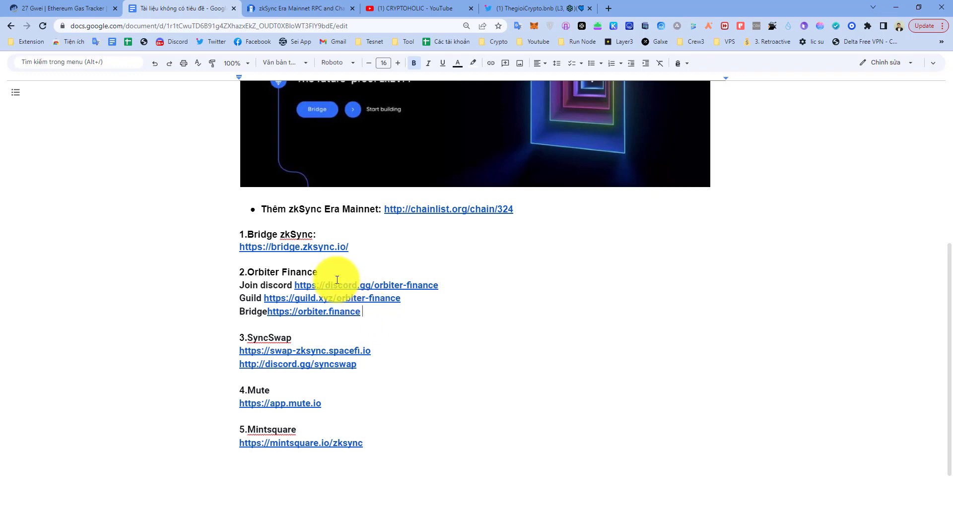
{"action": "left_click", "coordinate": [300, 338]}
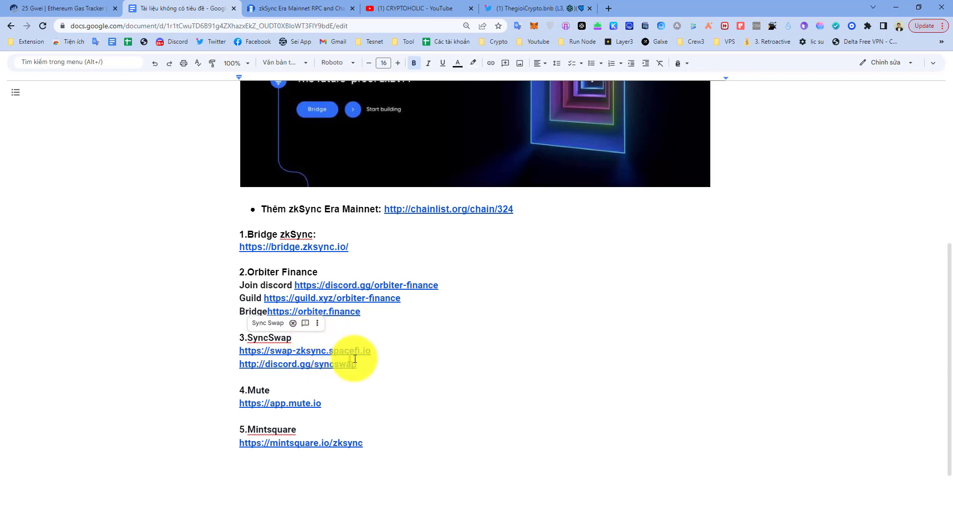
{"action": "left_click", "coordinate": [373, 376]}
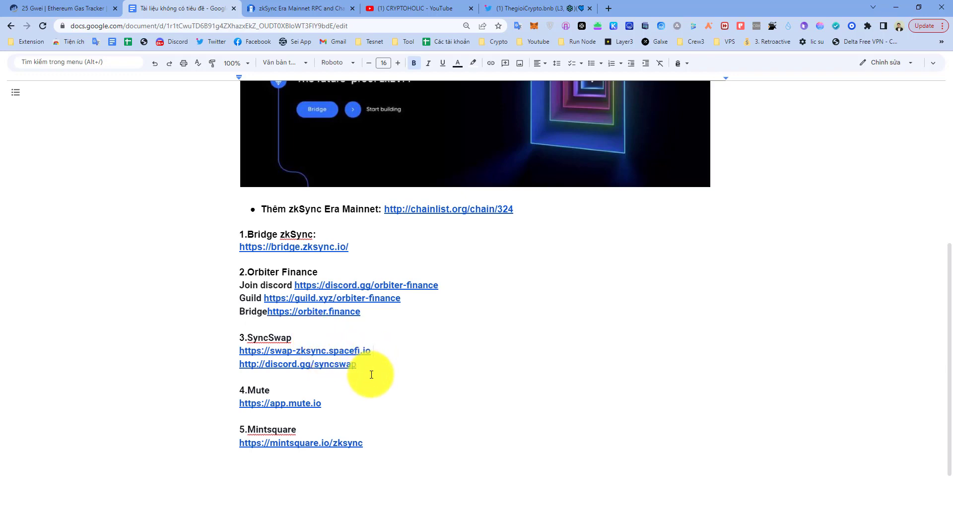
{"action": "left_click", "coordinate": [379, 354]}
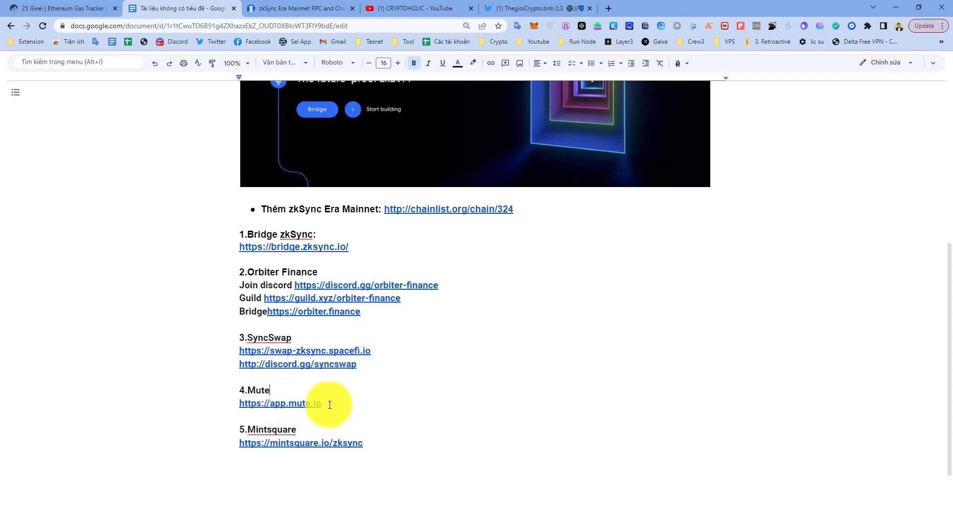
{"action": "left_click", "coordinate": [318, 429]}
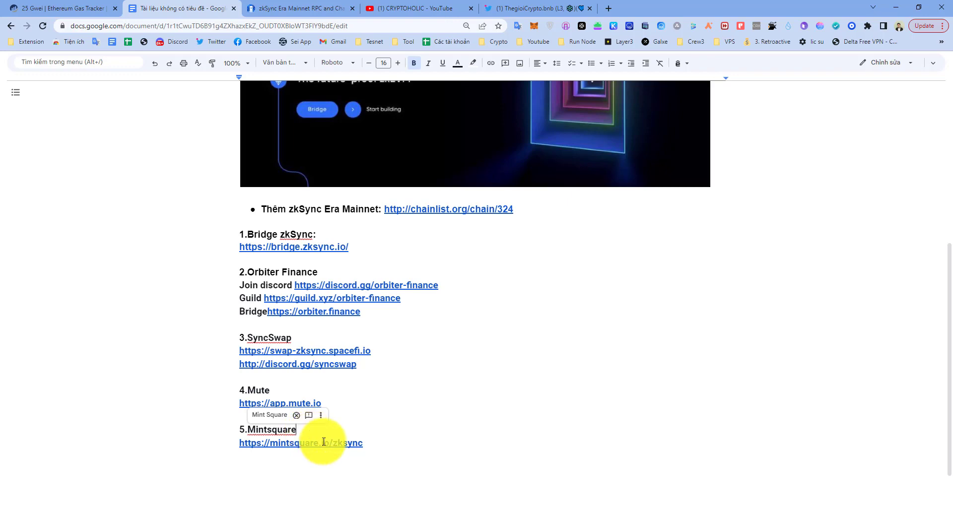
{"action": "left_click", "coordinate": [375, 450]}
{"action": "left_click", "coordinate": [319, 433]}
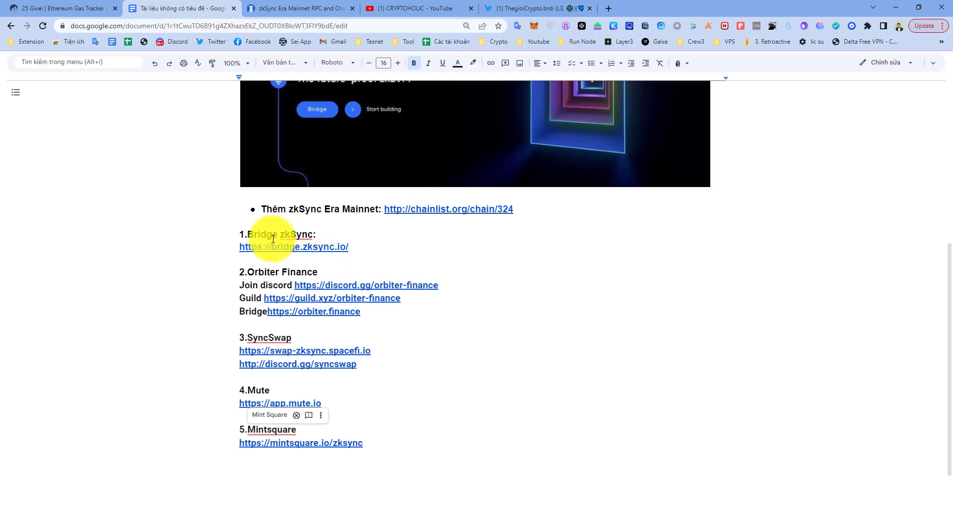
- Open the bridge.zksync.io link under the document's Bridge zkSync heading
{"action": "left_click", "coordinate": [329, 249]}
{"action": "left_click", "coordinate": [316, 263]}
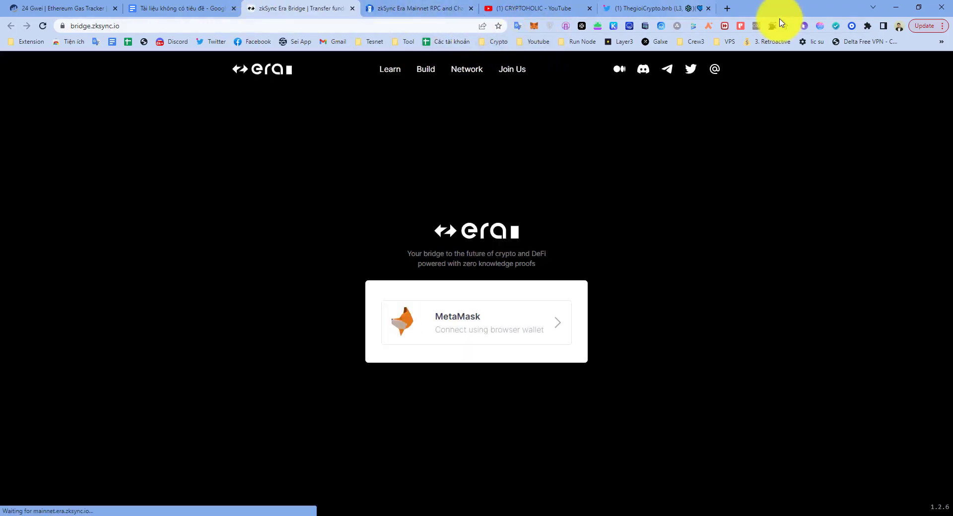
- Open Etherscan's Ethereum Gas Tracker in a new tab and check the low, average and high gas prices
{"action": "left_click", "coordinate": [729, 8]}
{"action": "left_click", "coordinate": [502, 43]}
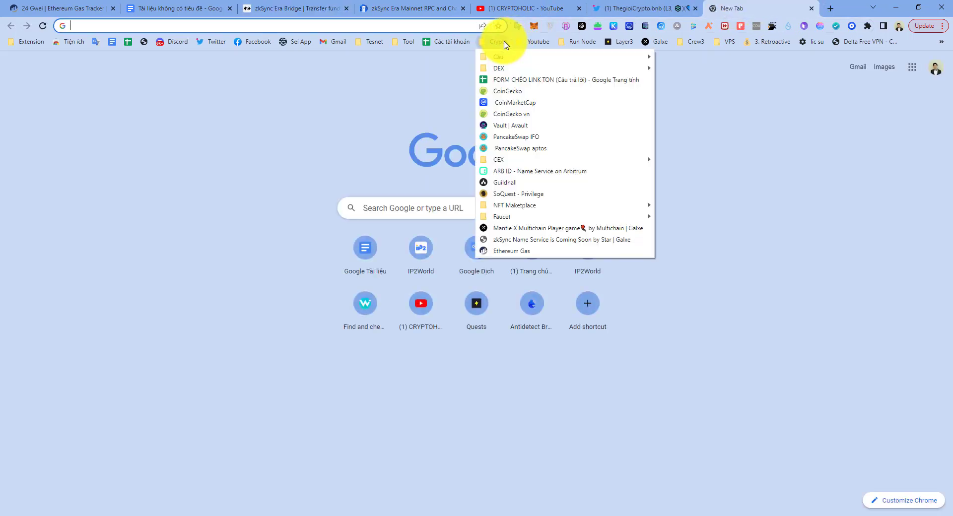
{"action": "left_click", "coordinate": [515, 252]}
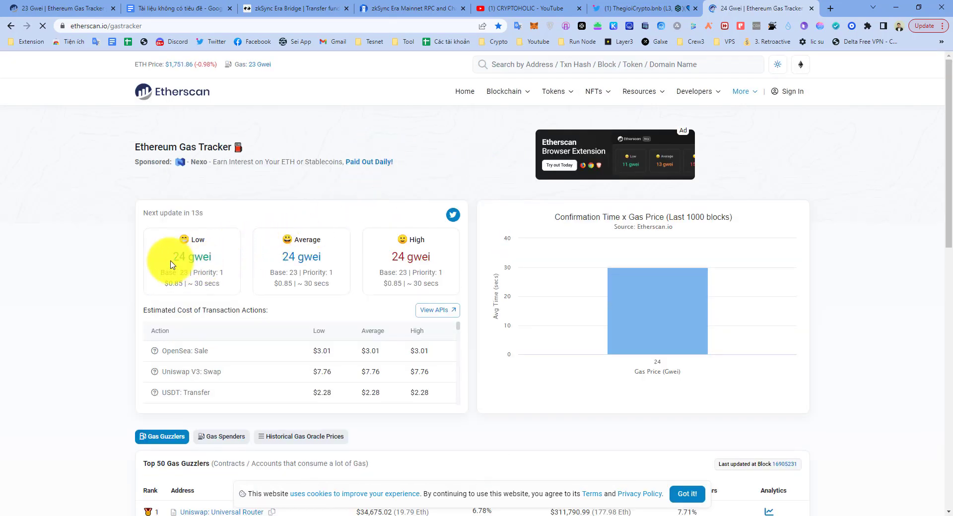
{"action": "left_click_drag", "start_coordinate": [172, 262], "coordinate": [336, 255]}
{"action": "left_click", "coordinate": [241, 263]}
{"action": "left_click", "coordinate": [285, 217]}
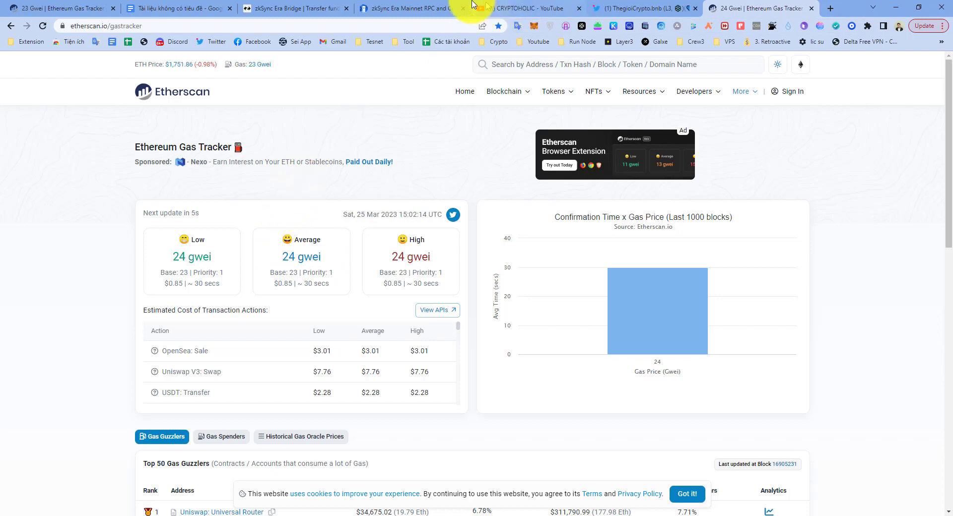
- Return to the zkSync Era Bridge and connect the MetaMask account, approving the site's connection request
{"action": "left_click", "coordinate": [308, 6]}
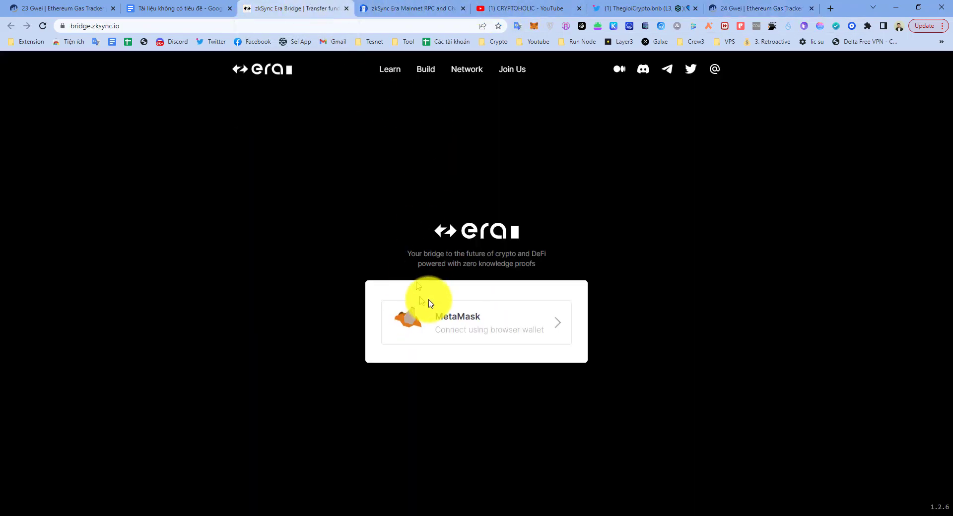
{"action": "left_click", "coordinate": [492, 332]}
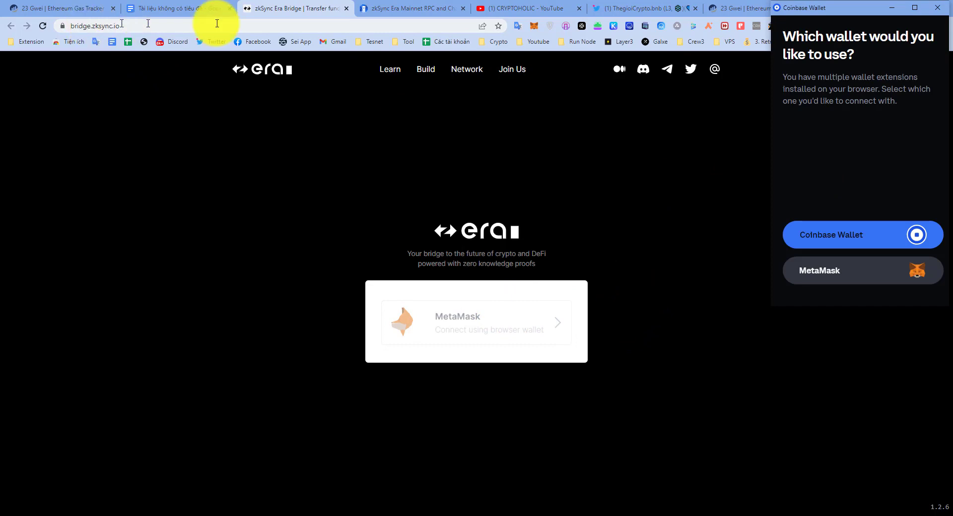
{"action": "left_click", "coordinate": [863, 273]}
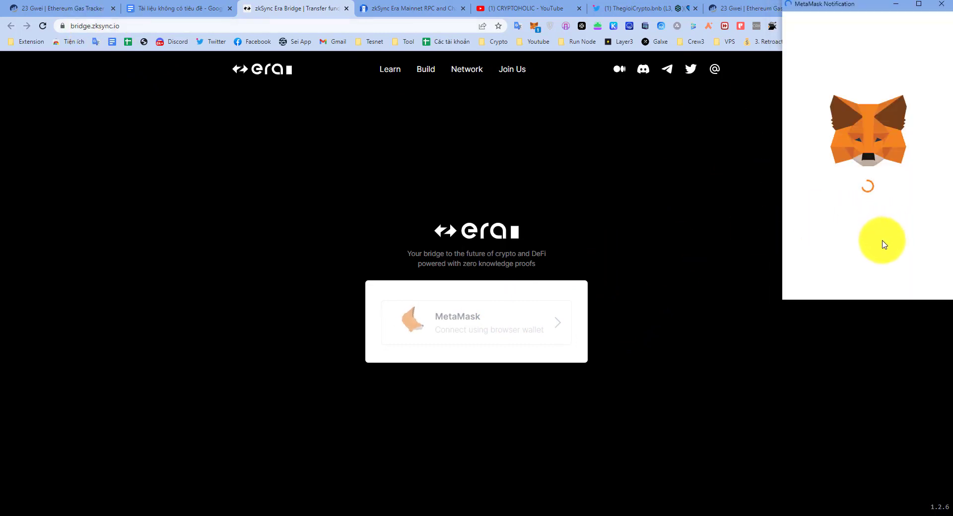
{"action": "left_click", "coordinate": [916, 280]}
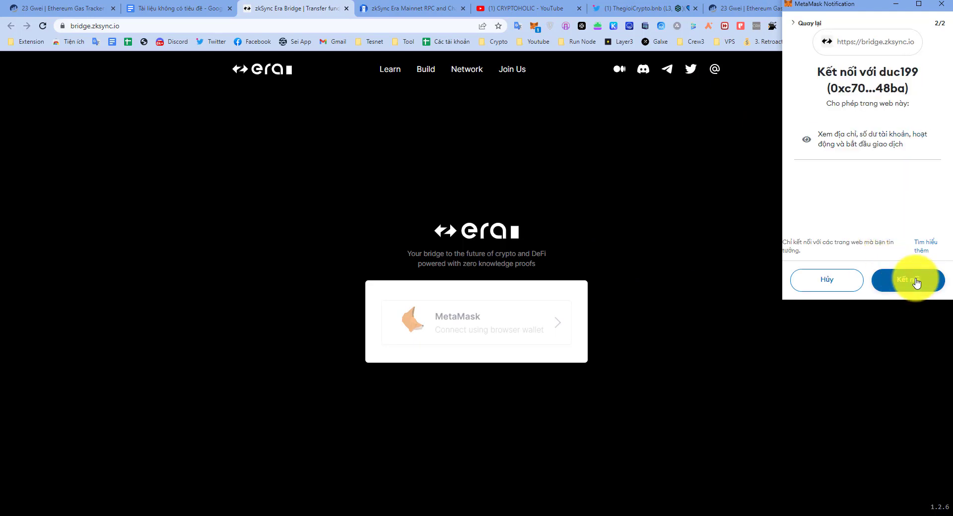
{"action": "left_click", "coordinate": [916, 280]}
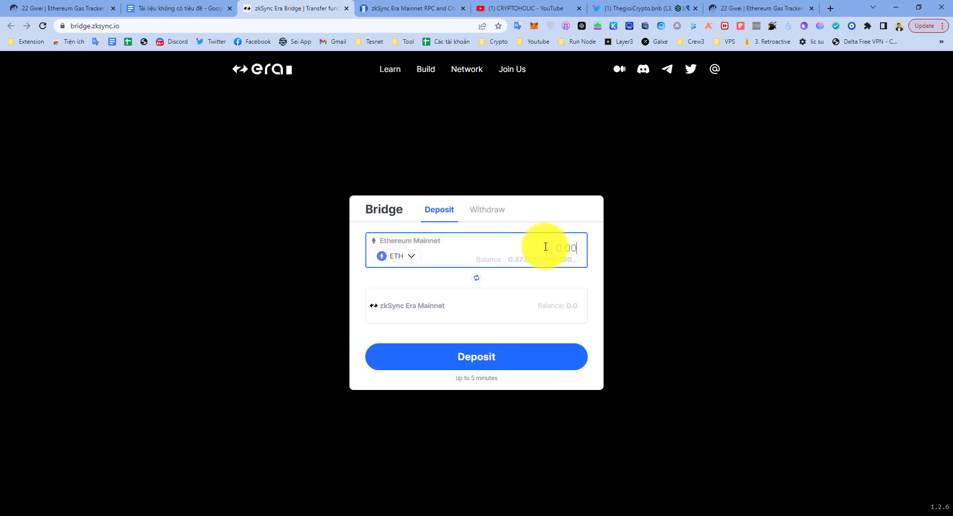
- Examine the bridge's Deposit form, including its source network, token and destination network
{"action": "left_click", "coordinate": [442, 215]}
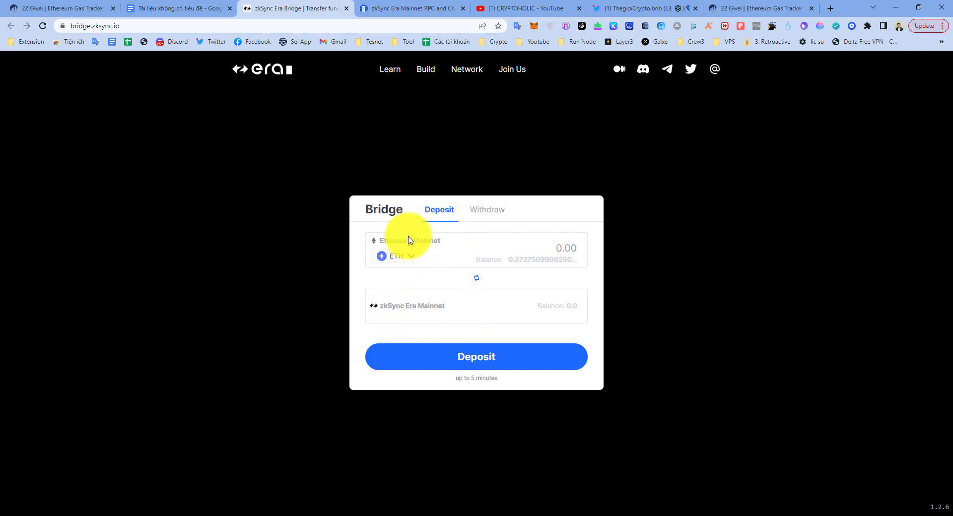
{"action": "left_click_drag", "start_coordinate": [383, 241], "coordinate": [441, 242]}
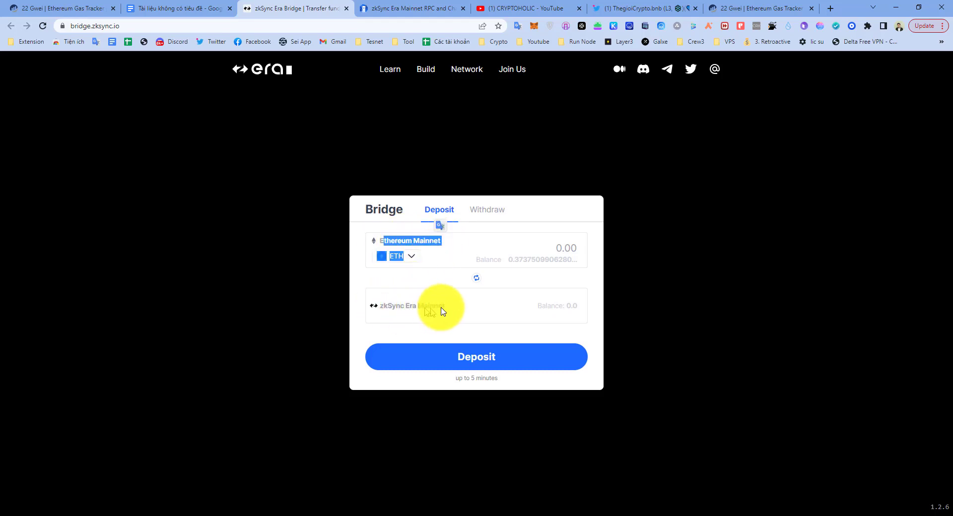
- Start a deposit of 0.11 ETH to zkSync Era Mainnet and allow MetaMask to switch to Ethereum Mainnet
{"action": "left_click", "coordinate": [568, 248]}
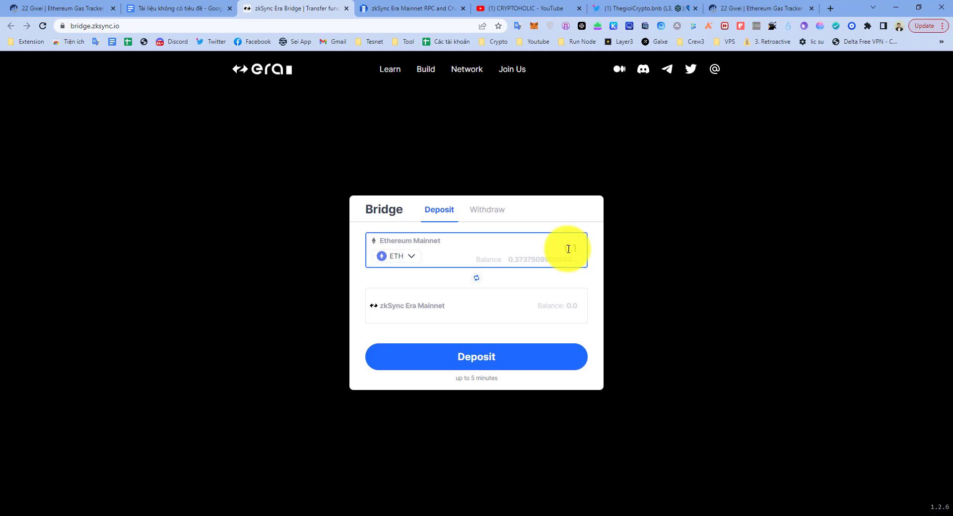
{"action": "left_click", "coordinate": [509, 361]}
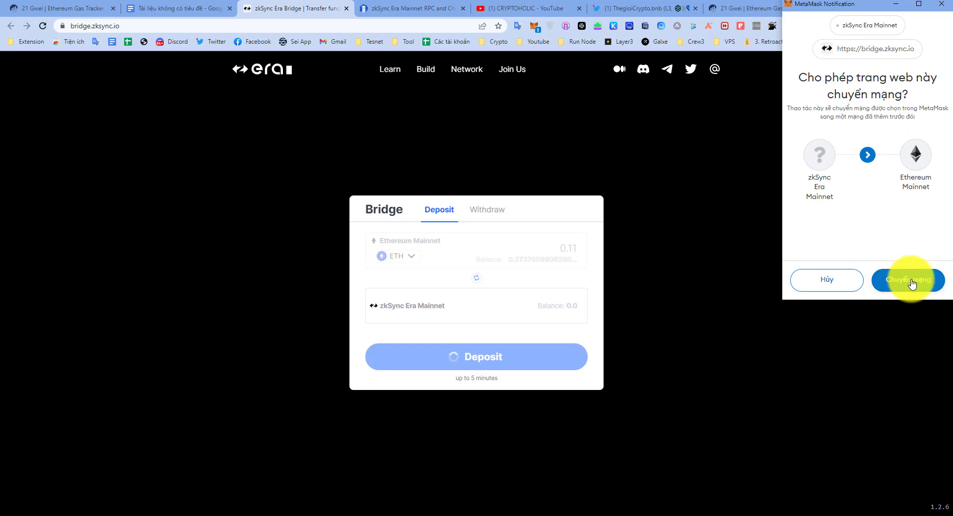
{"action": "left_click", "coordinate": [911, 281]}
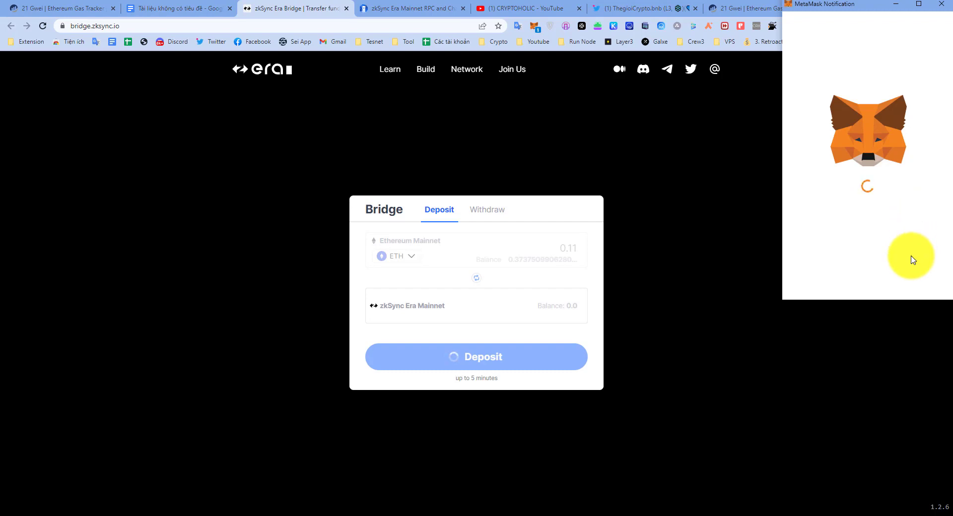
- Review the deposit's gas fee and total in MetaMask, compare them with Etherscan's gas tracker, and confirm the transaction
{"action": "scroll", "coordinate": [910, 211], "scroll_direction": "down", "scroll_amount": 2}
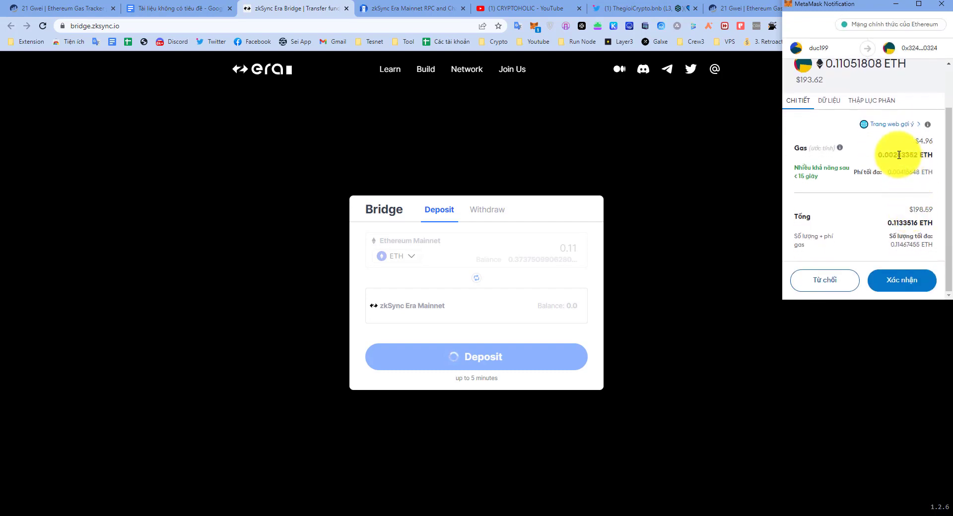
{"action": "left_click_drag", "start_coordinate": [916, 142], "coordinate": [932, 144]}
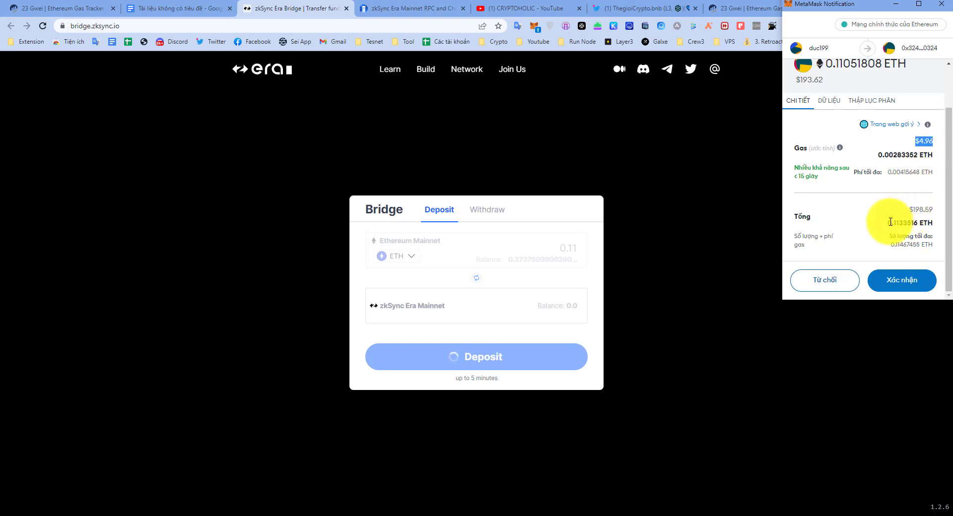
{"action": "left_click_drag", "start_coordinate": [888, 224], "coordinate": [926, 212]}
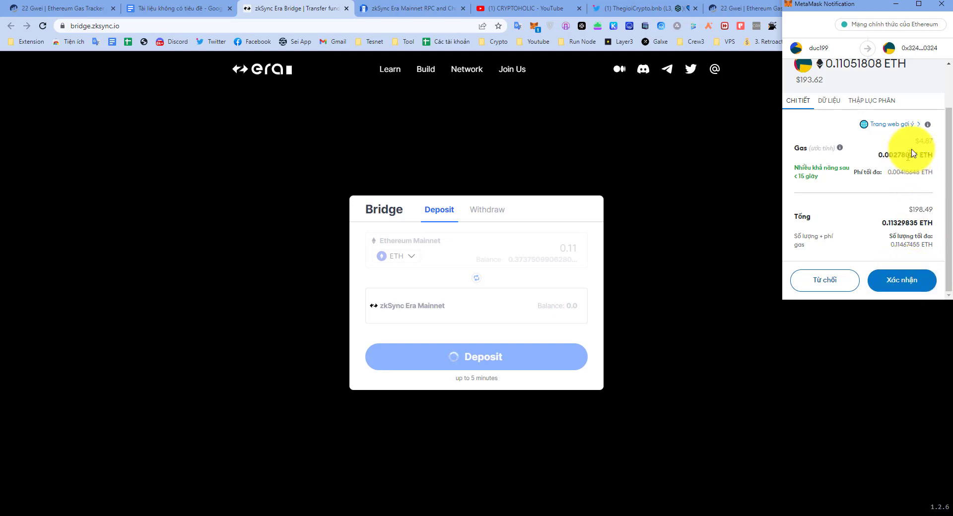
{"action": "left_click", "coordinate": [727, 10]}
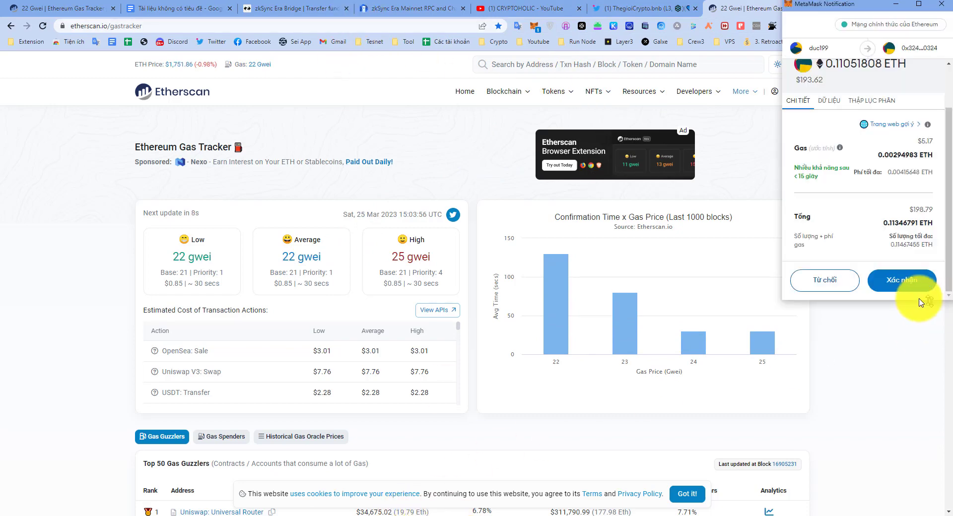
{"action": "left_click", "coordinate": [903, 288]}
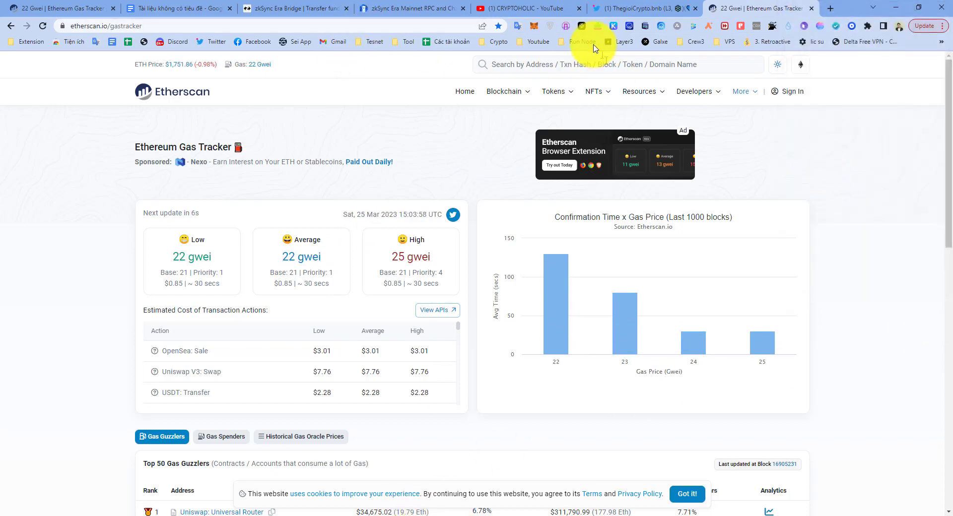
- Return to the zkSync Era Bridge, check the deposit's estimated time and submission status, and go back to the Deposit form
{"action": "left_click", "coordinate": [256, 7]}
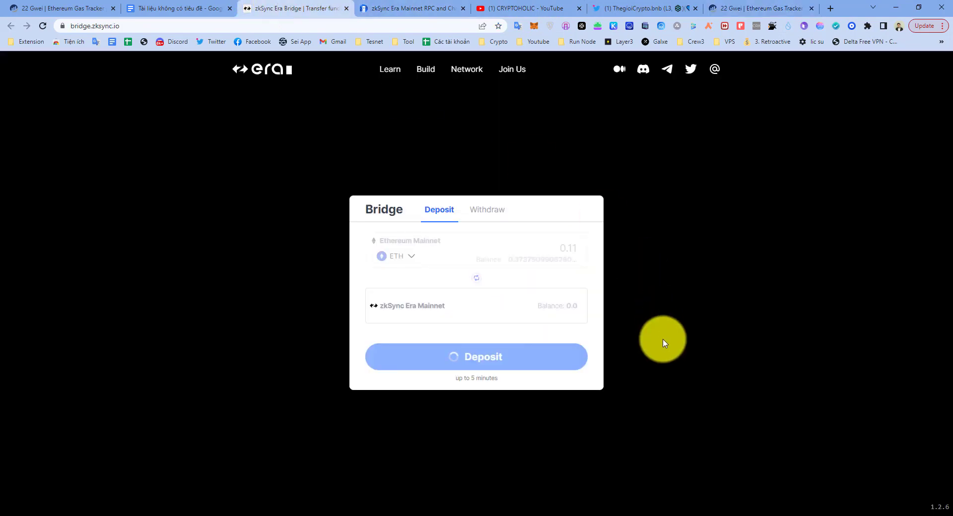
{"action": "left_click_drag", "start_coordinate": [457, 379], "coordinate": [497, 379]}
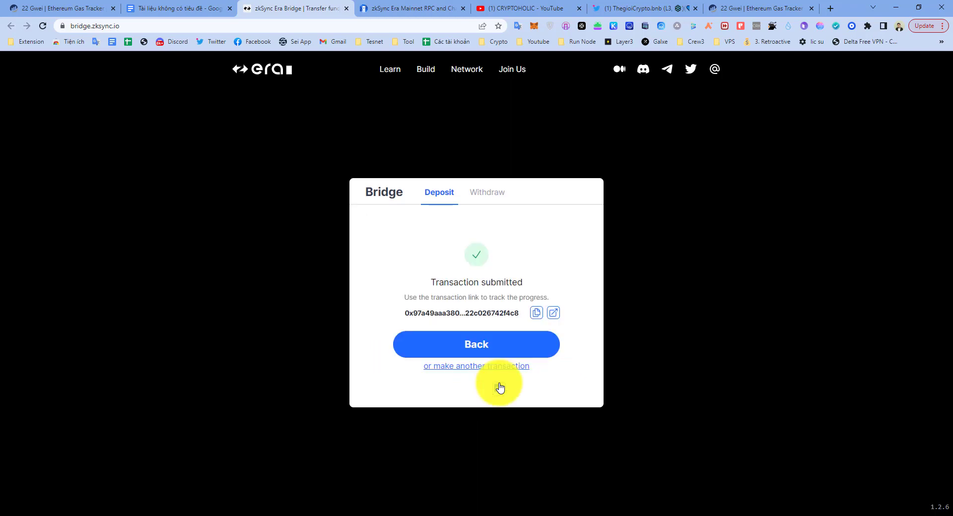
{"action": "left_click", "coordinate": [497, 388]}
{"action": "left_click_drag", "start_coordinate": [437, 281], "coordinate": [524, 282]}
{"action": "left_click", "coordinate": [497, 358]}
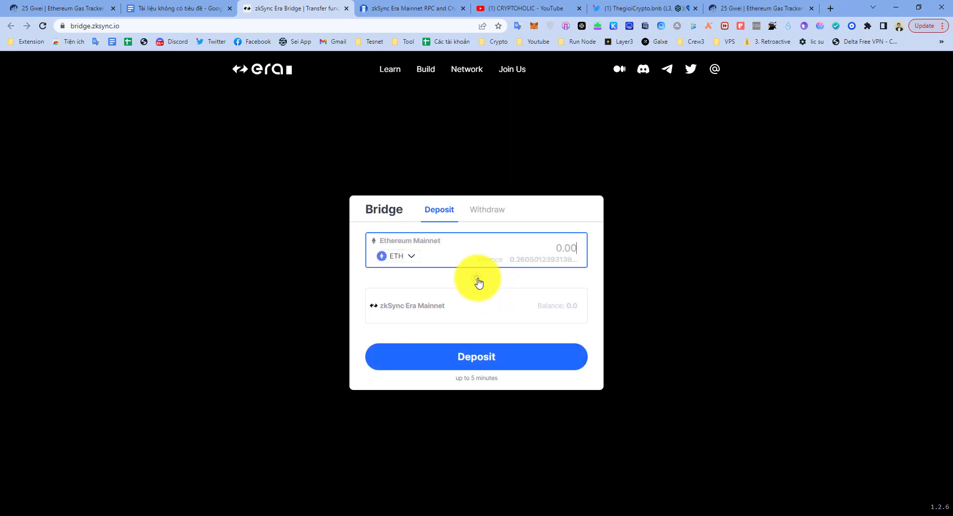
- Examine the bridge's Withdraw form, including its source and destination networks, and try swapping the transfer direction
{"action": "left_click", "coordinate": [478, 281]}
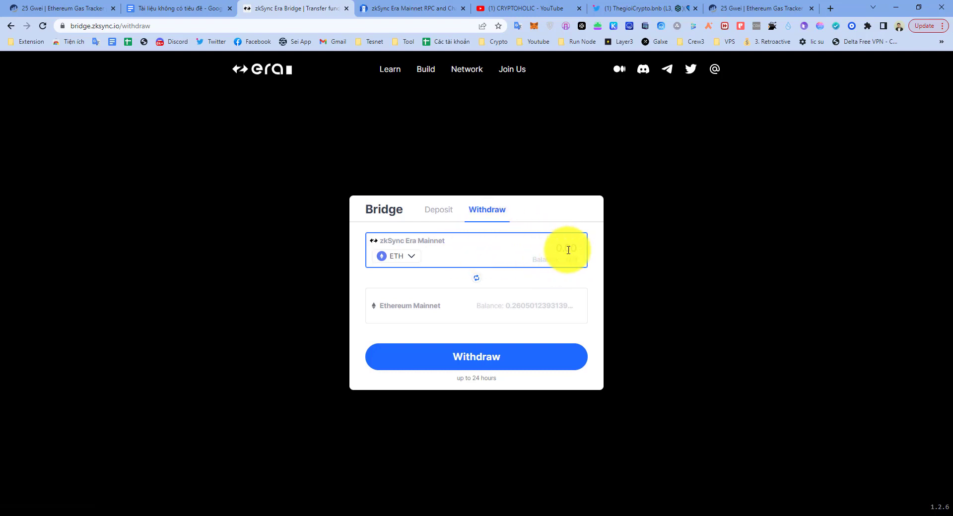
{"action": "left_click", "coordinate": [442, 210]}
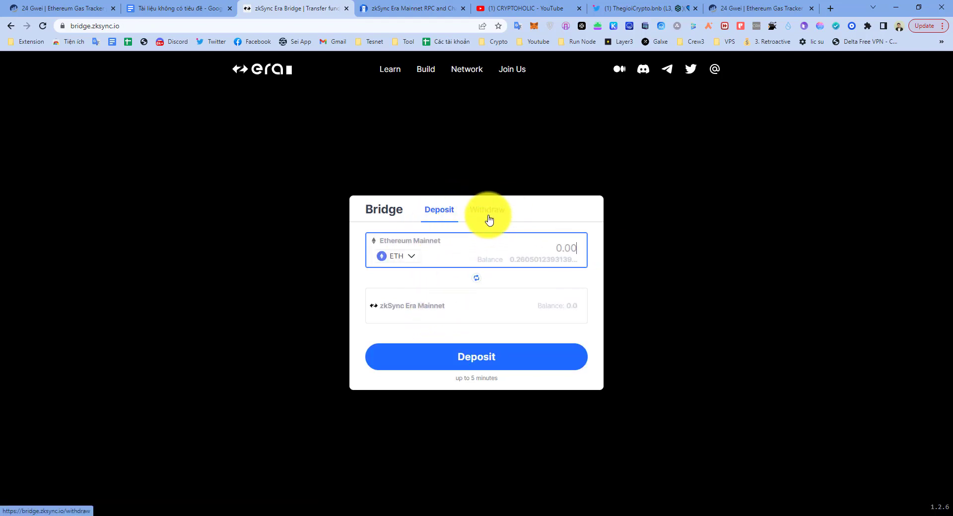
{"action": "left_click", "coordinate": [487, 212]}
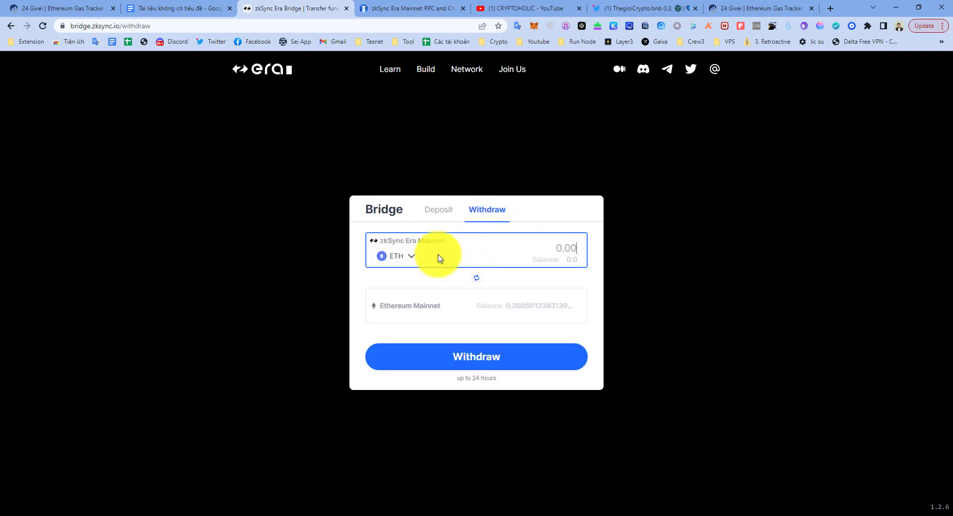
{"action": "left_click_drag", "start_coordinate": [382, 246], "coordinate": [447, 244]}
{"action": "left_click", "coordinate": [393, 321]}
{"action": "left_click_drag", "start_coordinate": [383, 308], "coordinate": [447, 311]}
{"action": "left_click", "coordinate": [705, 245]}
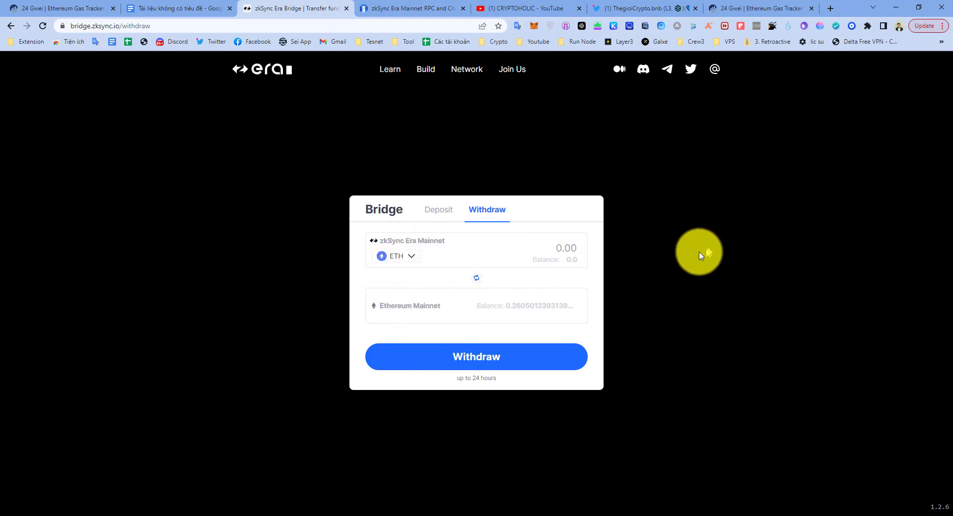
{"action": "left_click", "coordinate": [476, 278]}
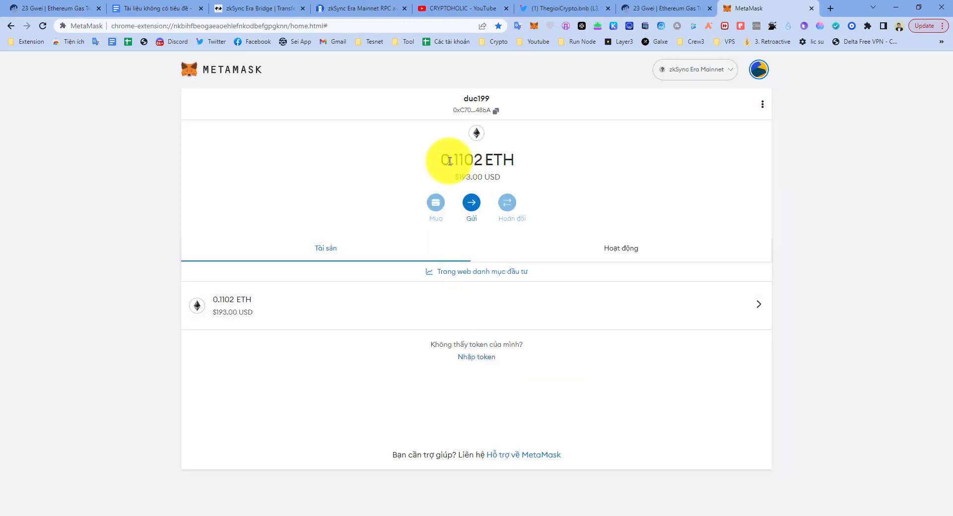
- Check the bridged ETH balance and its USD value in MetaMask on zkSync Era Mainnet
{"action": "left_click_drag", "start_coordinate": [442, 159], "coordinate": [477, 160]}
{"action": "left_click", "coordinate": [475, 163]}
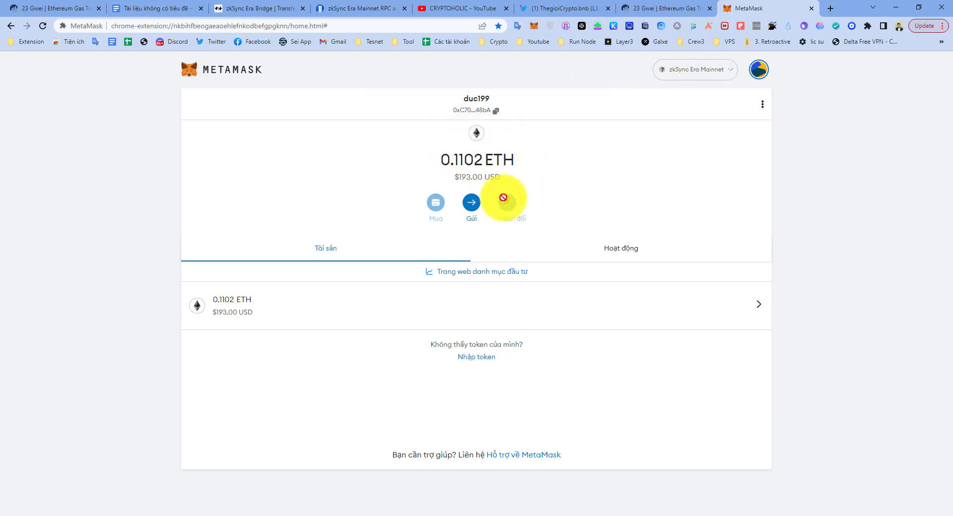
{"action": "left_click_drag", "start_coordinate": [454, 177], "coordinate": [502, 177]}
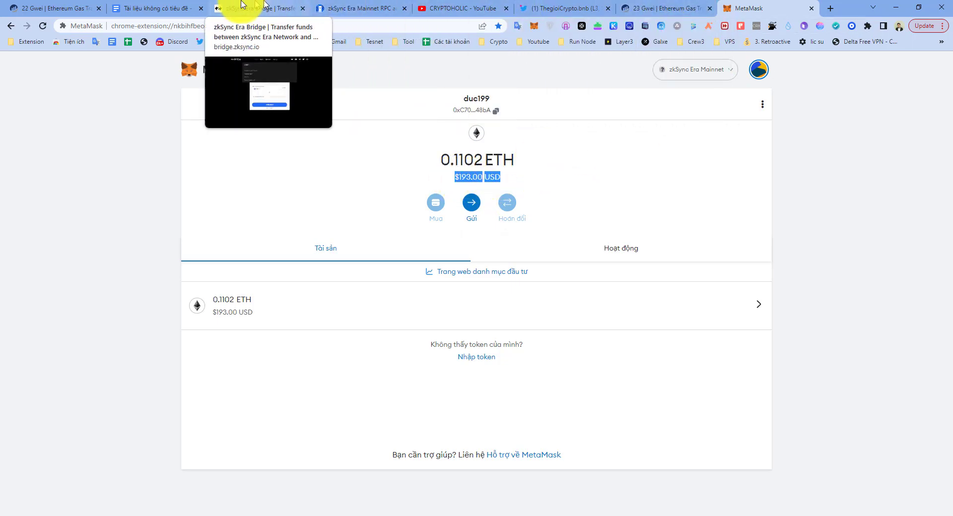
- Return to the document, review the Bridge zkSync and Orbiter Finance sections, and open the orbiter.finance Bridge link
{"action": "left_click", "coordinate": [167, 5]}
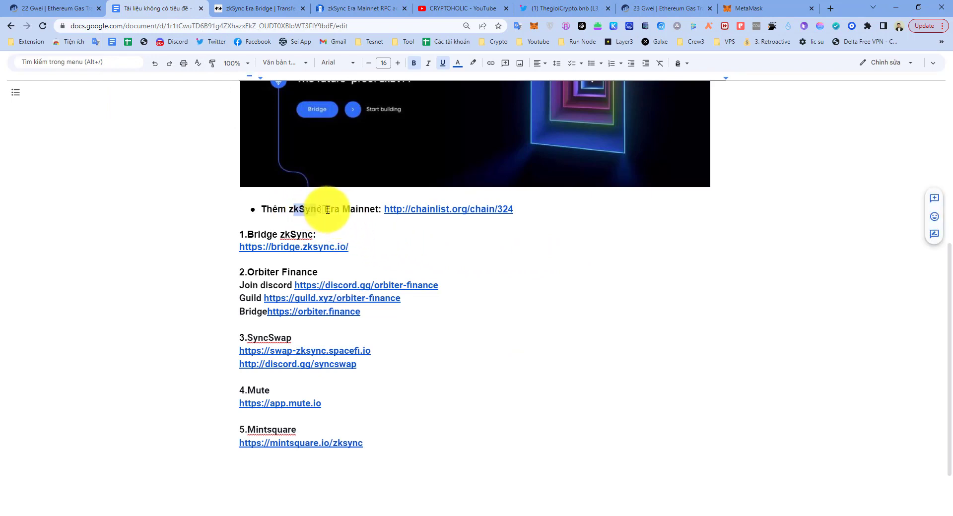
{"action": "left_click", "coordinate": [290, 234]}
{"action": "left_click", "coordinate": [249, 235]}
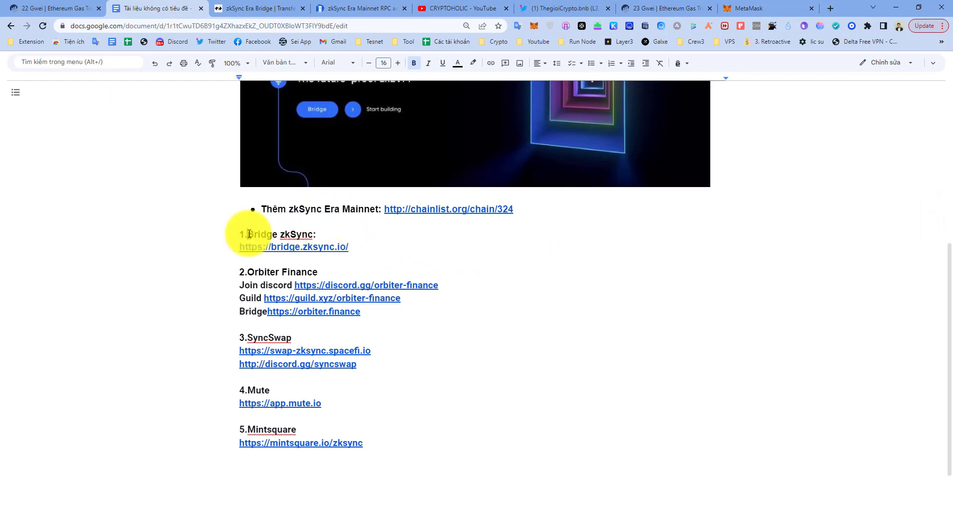
{"action": "left_click_drag", "start_coordinate": [248, 233], "coordinate": [326, 234]}
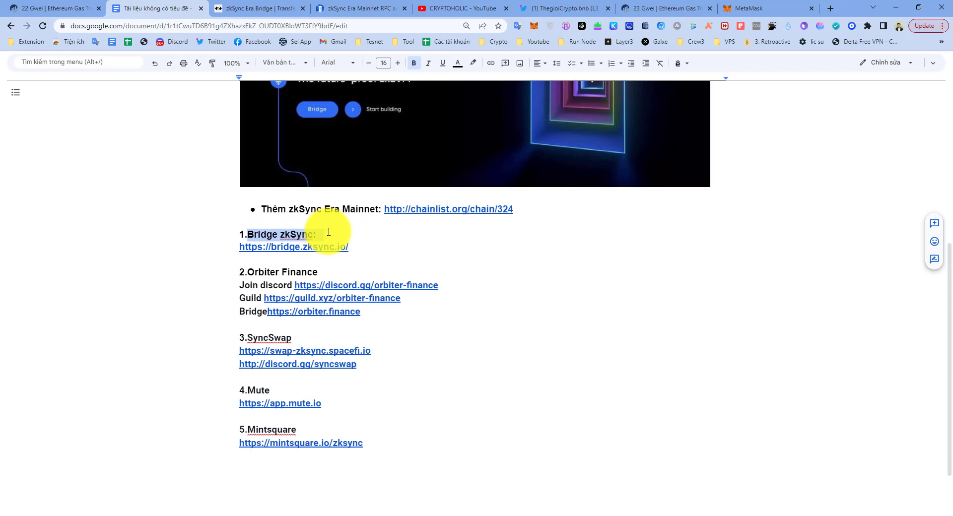
{"action": "left_click", "coordinate": [329, 232]}
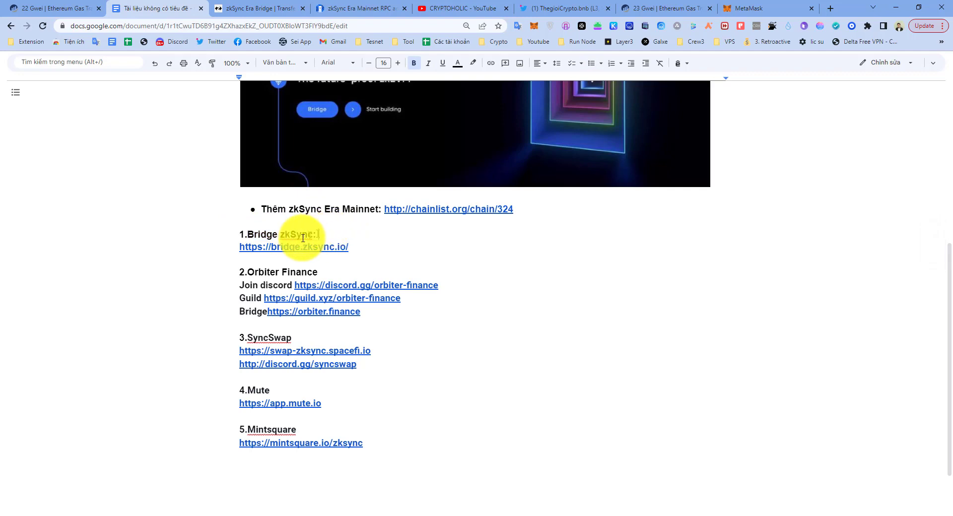
{"action": "left_click", "coordinate": [365, 250]}
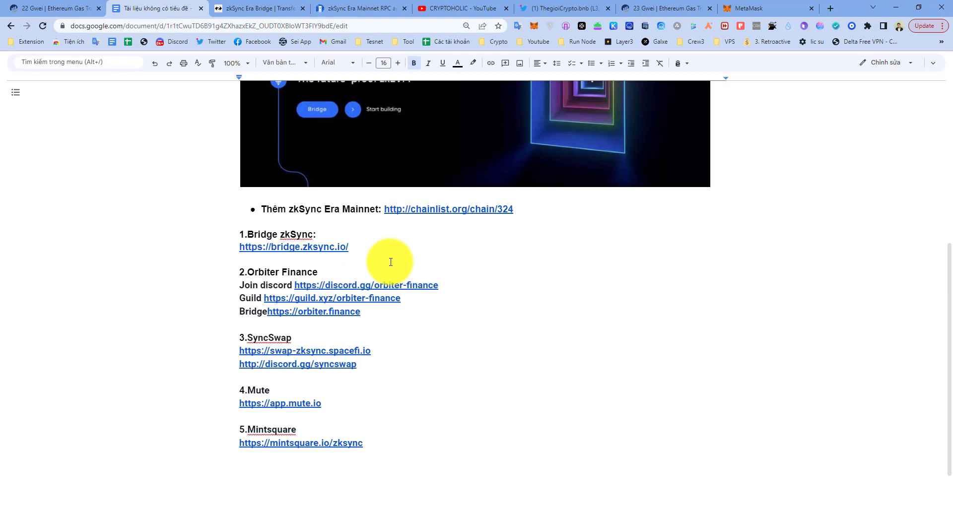
{"action": "scroll", "coordinate": [288, 279], "scroll_direction": "down", "scroll_amount": 2}
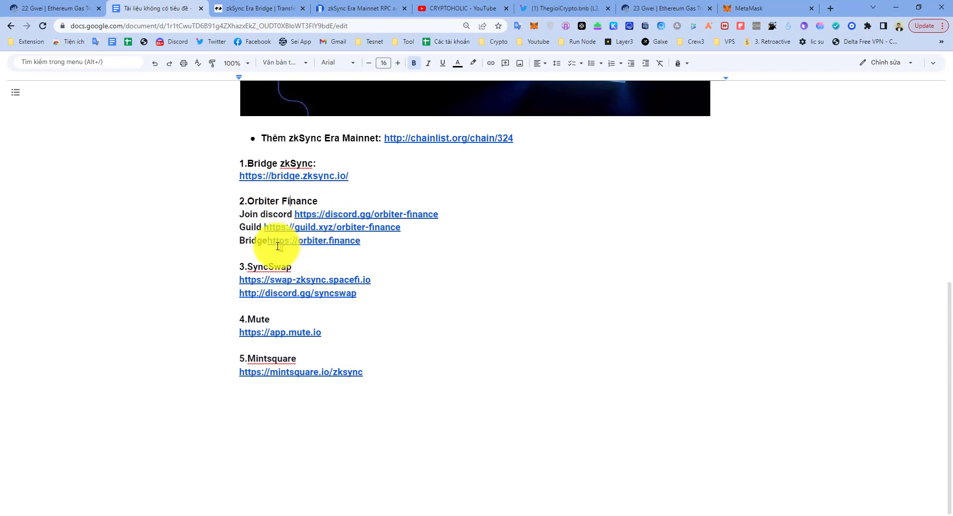
{"action": "left_click", "coordinate": [260, 214]}
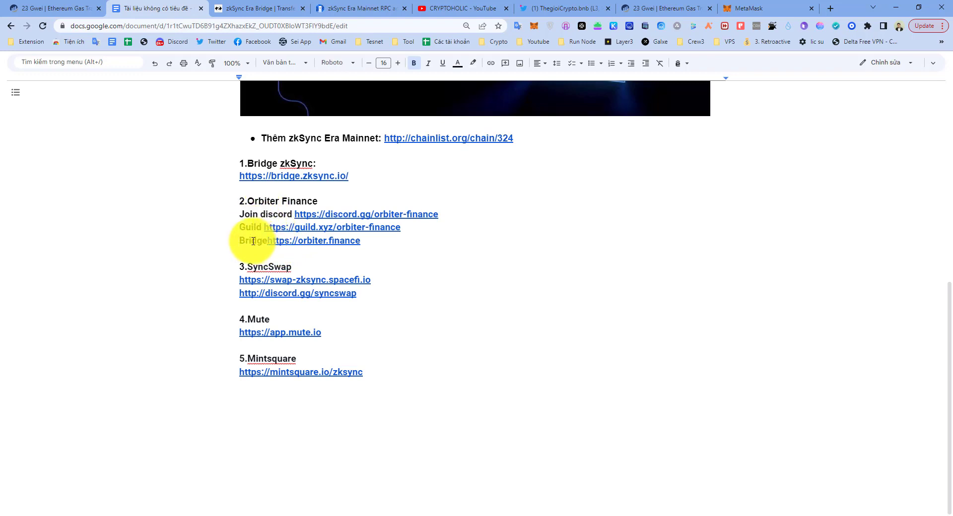
{"action": "left_click", "coordinate": [341, 256]}
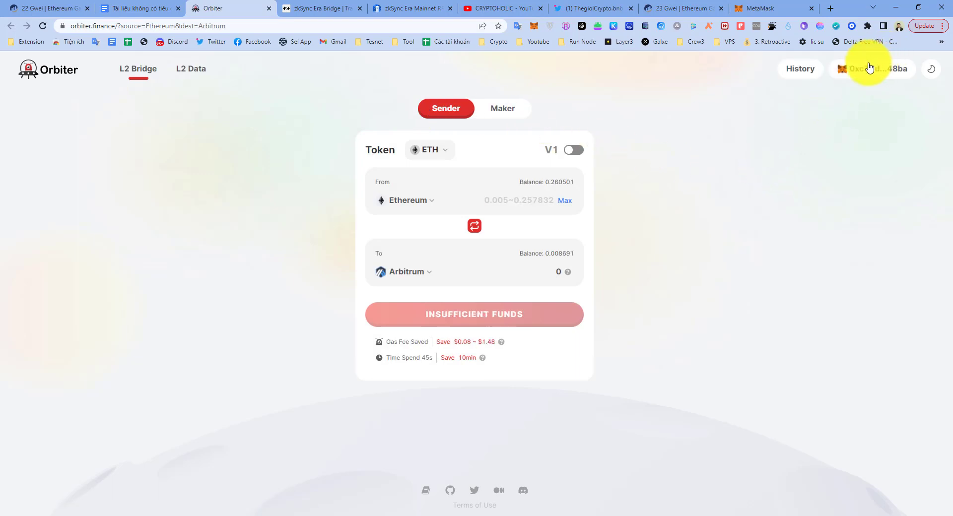
- Check the wallet connection information on Orbiter, including its network, and close it
{"action": "left_click", "coordinate": [869, 67]}
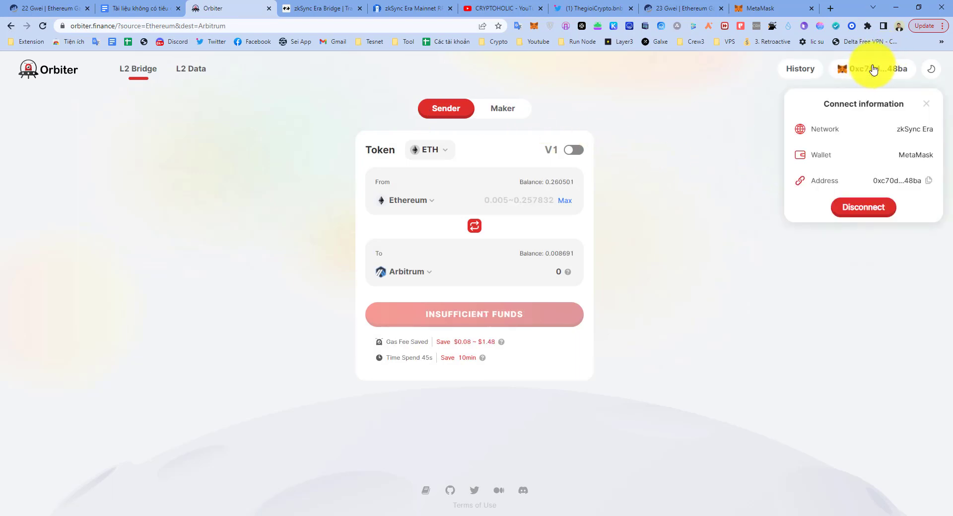
{"action": "left_click", "coordinate": [443, 149]}
{"action": "left_click", "coordinate": [624, 134]}
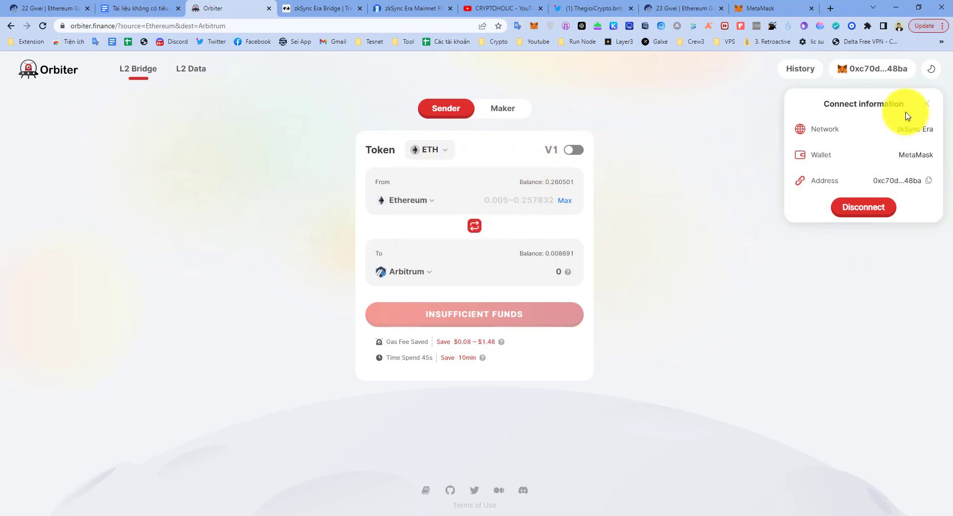
{"action": "left_click", "coordinate": [926, 110]}
- Look through Orbiter's list of source chains and set the sending chain to zkSync Era
{"action": "left_click", "coordinate": [428, 199]}
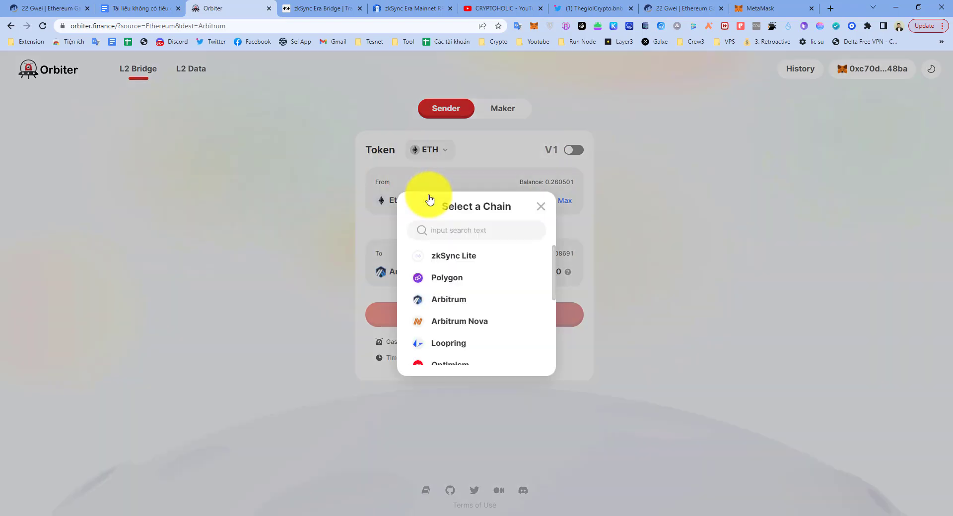
{"action": "scroll", "coordinate": [464, 268], "scroll_direction": "down", "scroll_amount": 4}
{"action": "scroll", "coordinate": [464, 268], "scroll_direction": "up", "scroll_amount": 4}
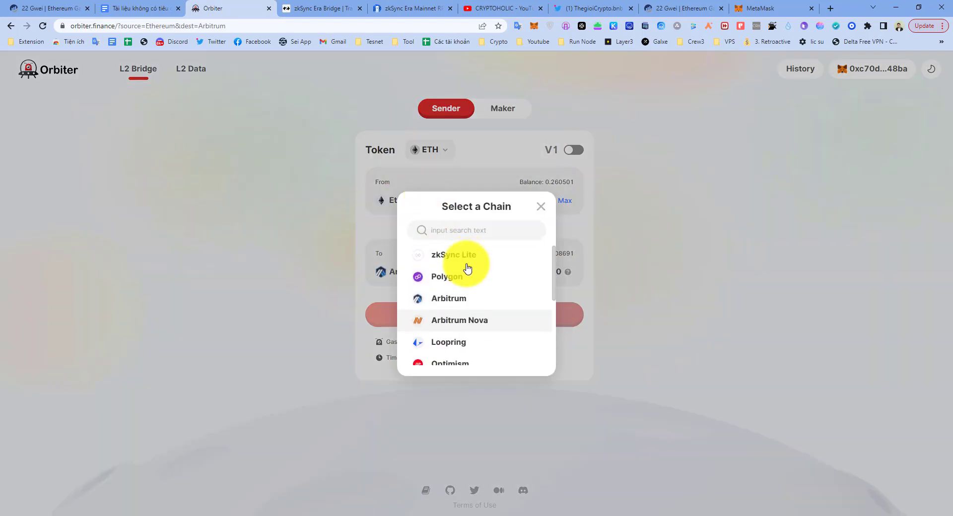
{"action": "scroll", "coordinate": [464, 296], "scroll_direction": "down", "scroll_amount": 4}
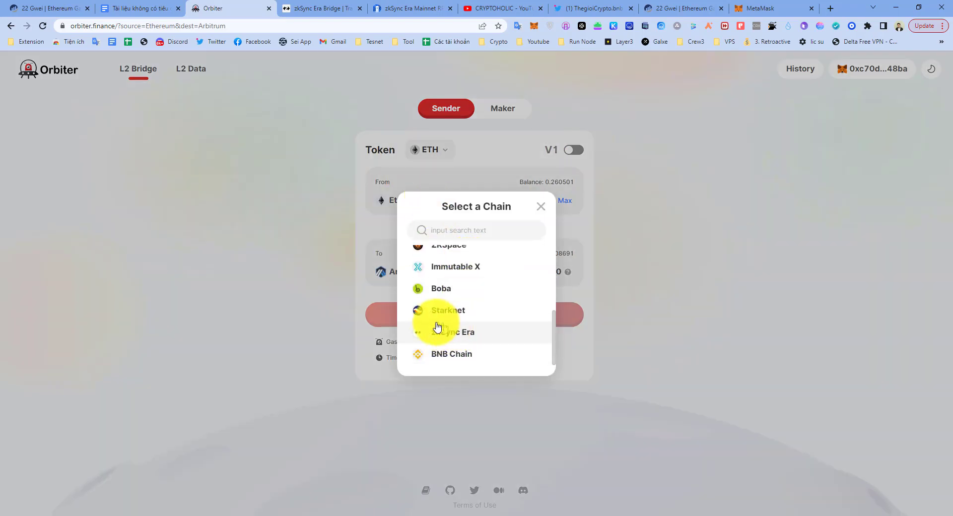
{"action": "left_click", "coordinate": [473, 341]}
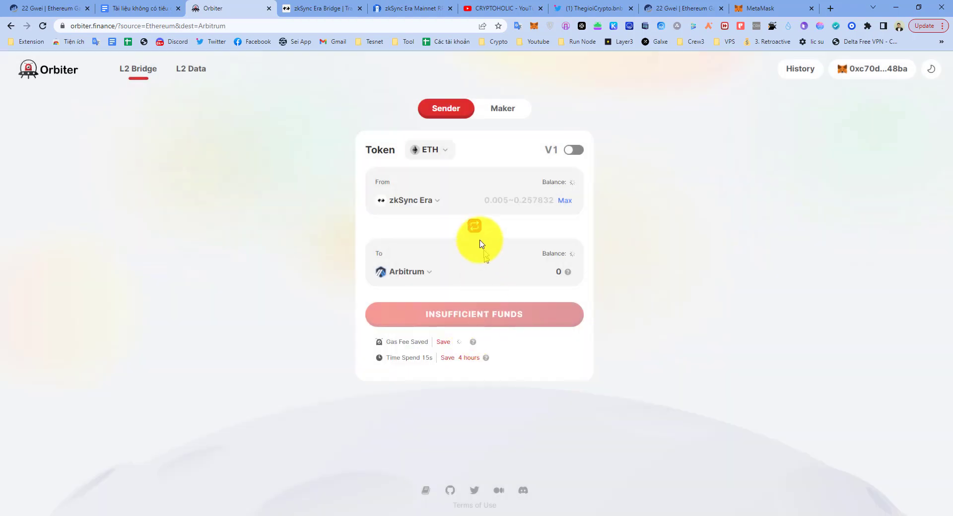
- Set Orbiter's destination chain to zkSync Lite and the amount to send to 0.01 ETH
{"action": "left_click", "coordinate": [421, 273]}
{"action": "scroll", "coordinate": [475, 297], "scroll_direction": "down", "scroll_amount": 3}
{"action": "scroll", "coordinate": [477, 300], "scroll_direction": "up", "scroll_amount": 3}
{"action": "left_click", "coordinate": [470, 262]}
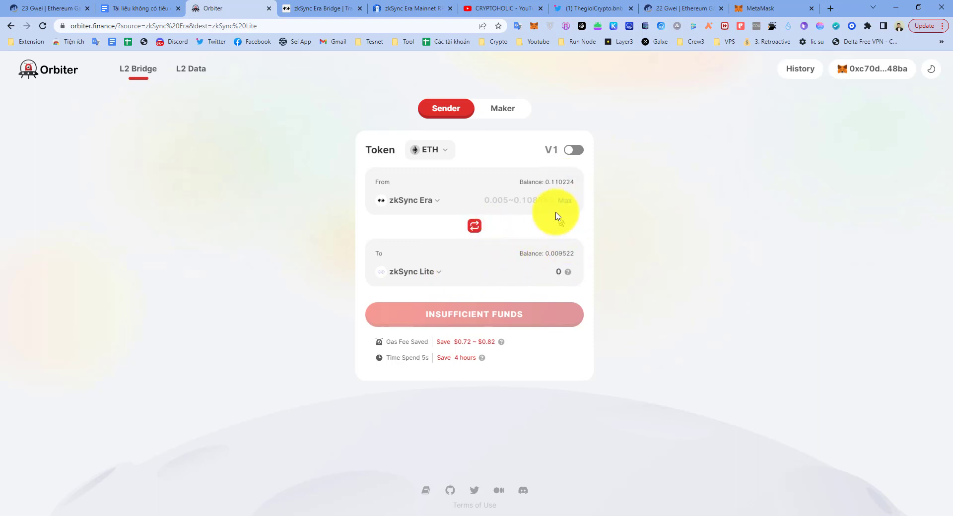
{"action": "left_click", "coordinate": [535, 198]}
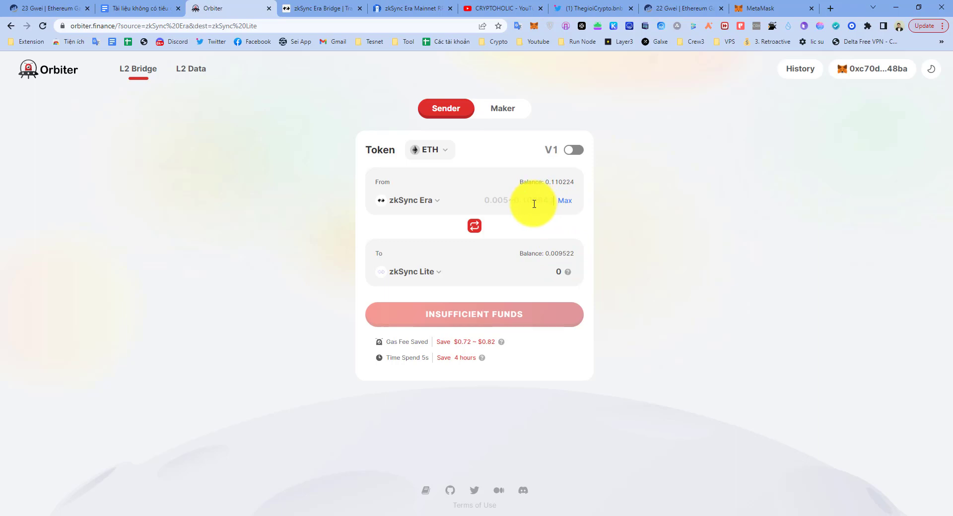
{"action": "type", "text": "0.01"}
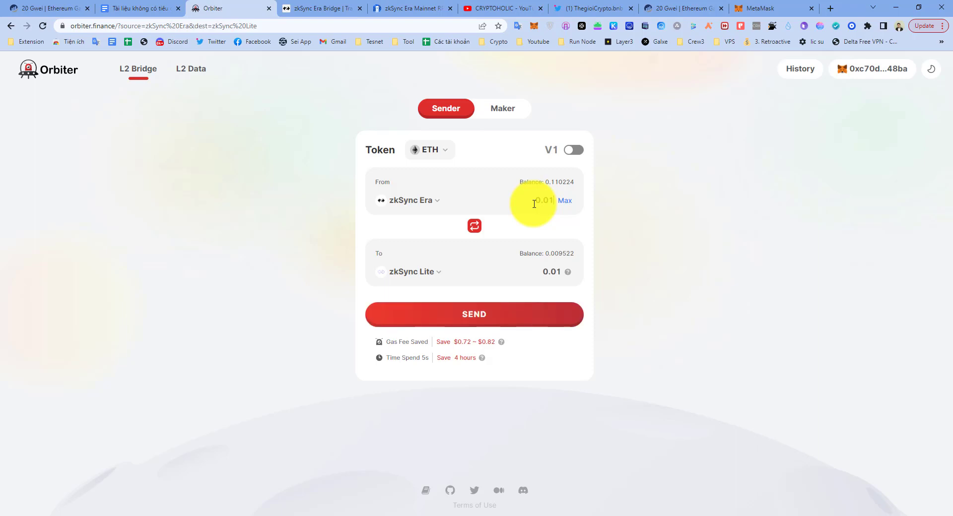
- Set Orbiter's amount to send to 0.005 ETH, send it from zkSync Era to zkSync Lite, and approve the transaction in MetaMask
{"action": "key", "text": "BackSpace"}
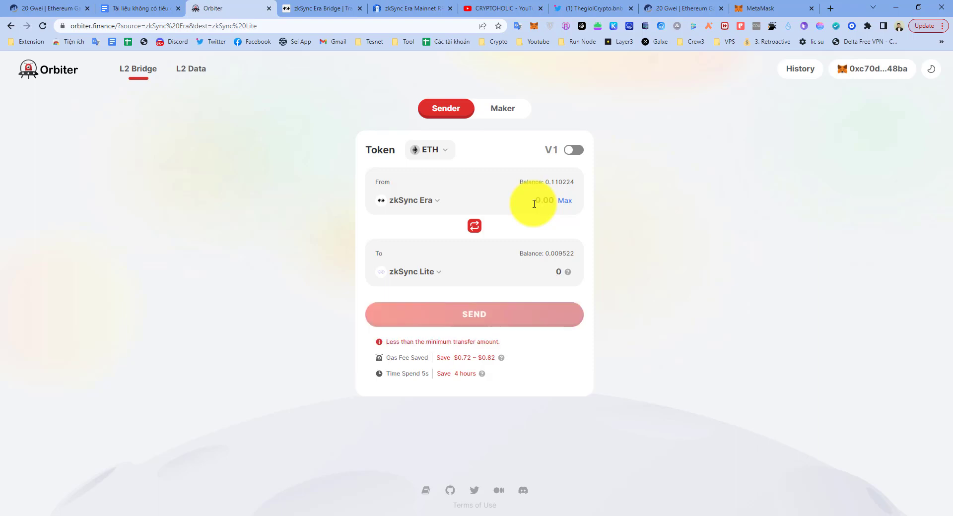
{"action": "type", "text": "0.005"}
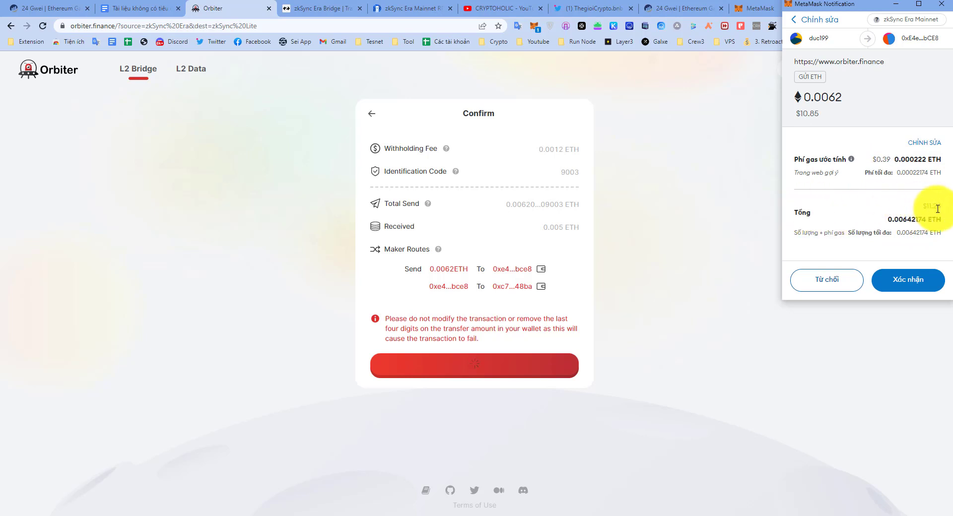
{"action": "left_click", "coordinate": [925, 279]}
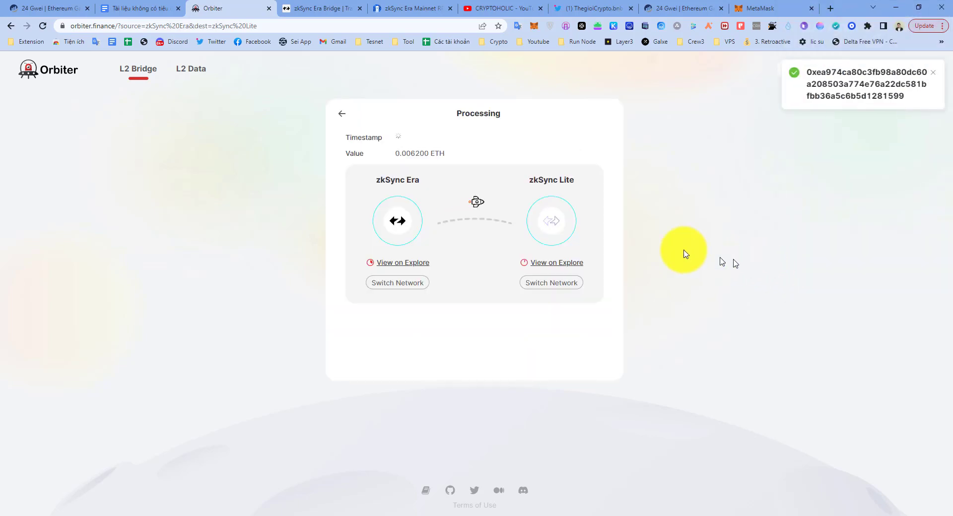
- Return to the document and review the zkSync Era introduction and the numbered project list from Bridge zkSync to Mintsquare
{"action": "left_click", "coordinate": [130, 7]}
{"action": "scroll", "coordinate": [397, 332], "scroll_direction": "up", "scroll_amount": 7}
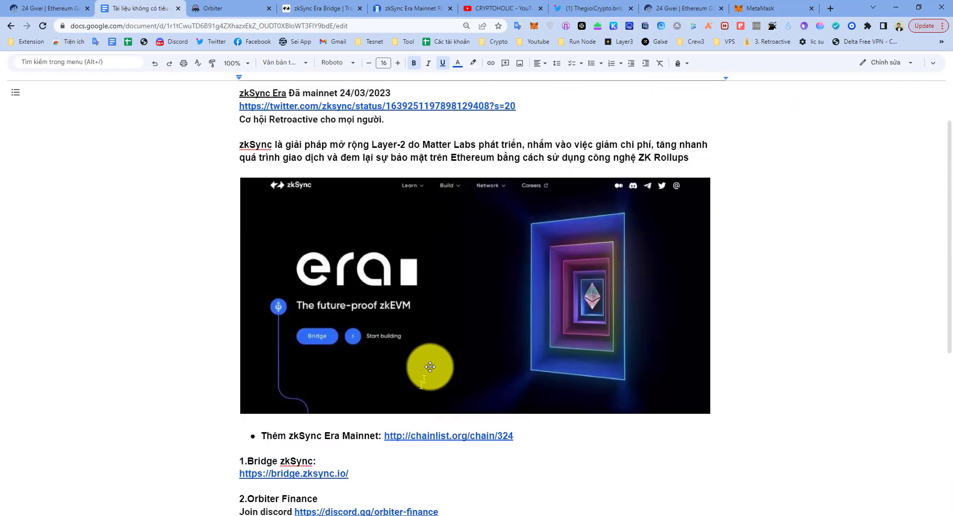
{"action": "scroll", "coordinate": [432, 343], "scroll_direction": "down", "scroll_amount": 4}
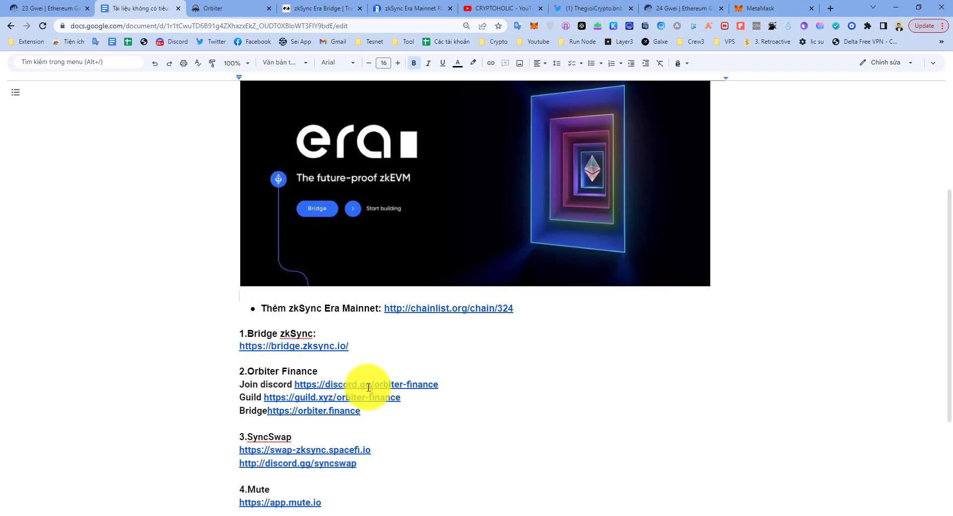
{"action": "scroll", "coordinate": [330, 443], "scroll_direction": "down", "scroll_amount": 2}
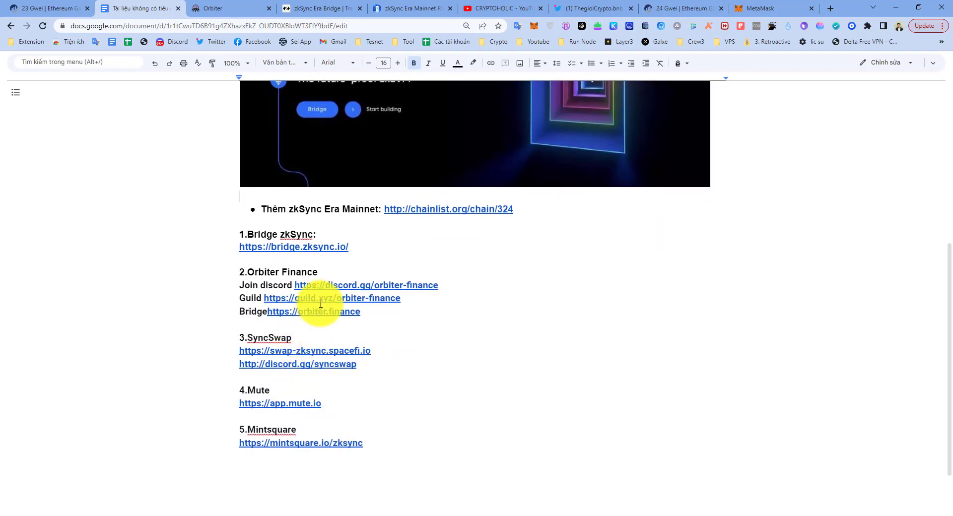
{"action": "scroll", "coordinate": [330, 304], "scroll_direction": "up", "scroll_amount": 2}
{"action": "scroll", "coordinate": [338, 300], "scroll_direction": "up", "scroll_amount": 4}
{"action": "scroll", "coordinate": [334, 302], "scroll_direction": "down", "scroll_amount": 1}
{"action": "scroll", "coordinate": [334, 301], "scroll_direction": "up", "scroll_amount": 1}
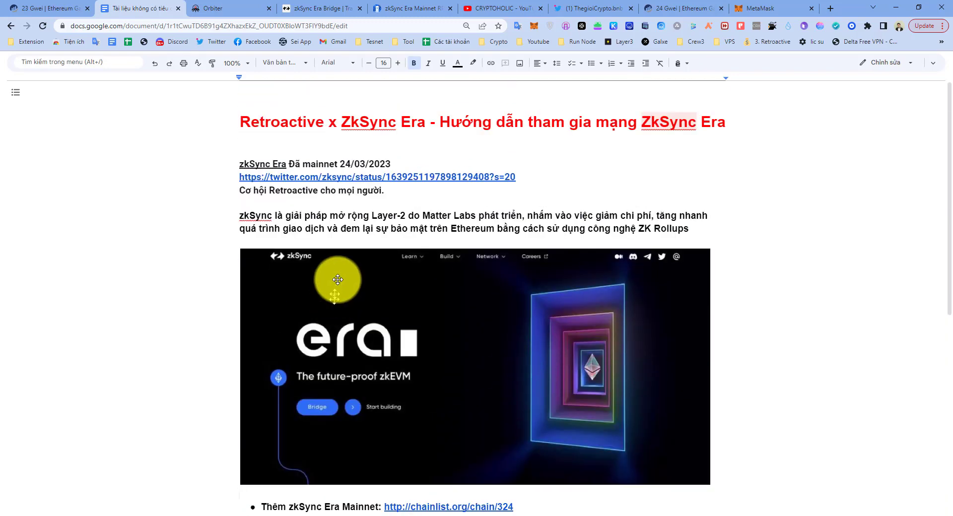
{"action": "left_click", "coordinate": [326, 124]}
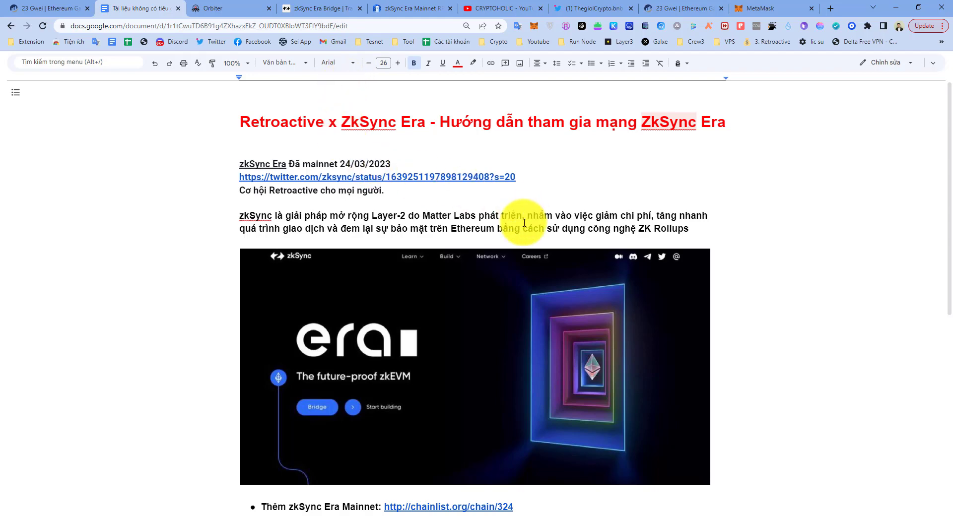
- Check the zkSync Era balance in MetaMask and the progress of the transfer on Orbiter
{"action": "left_click", "coordinate": [761, 7]}
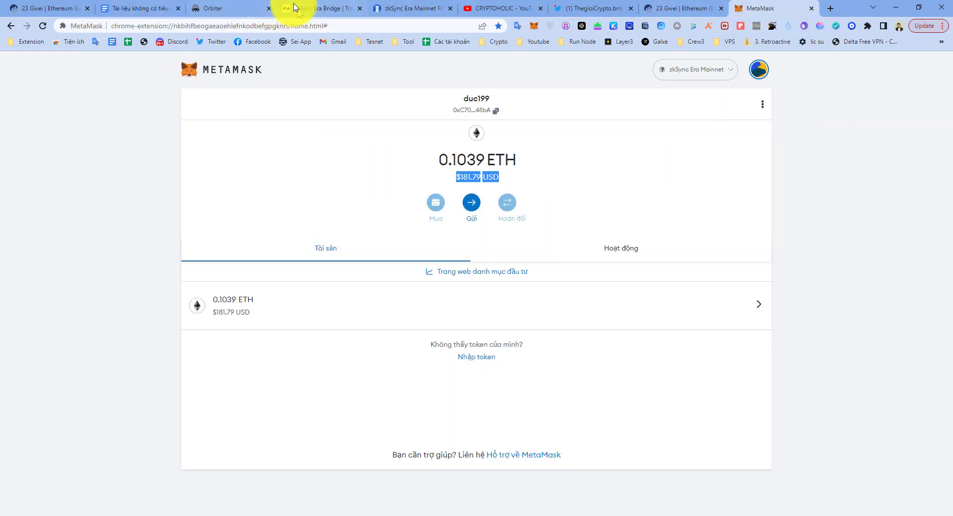
{"action": "left_click", "coordinate": [233, 5]}
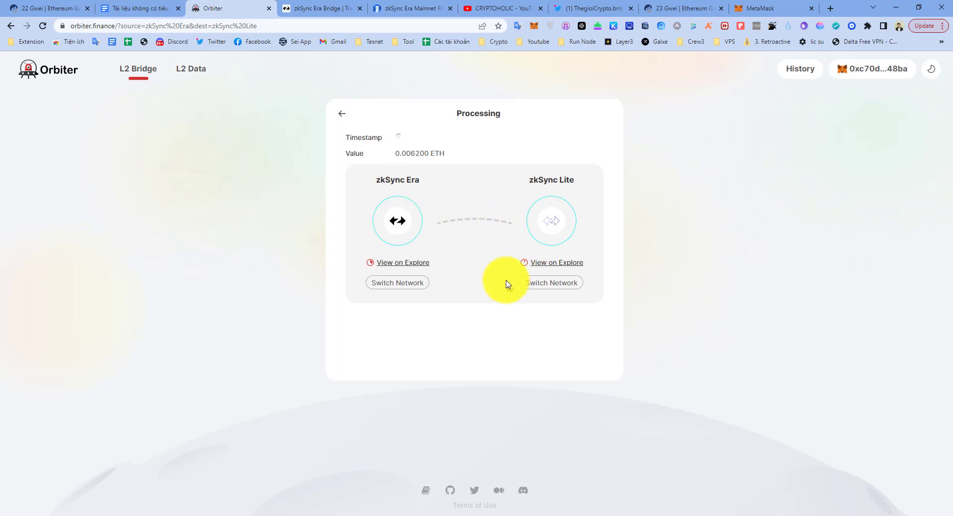
- Return to the document and examine the SyncSwap section and where its swap-zksync.spacefi.io link leads
{"action": "left_click", "coordinate": [131, 7]}
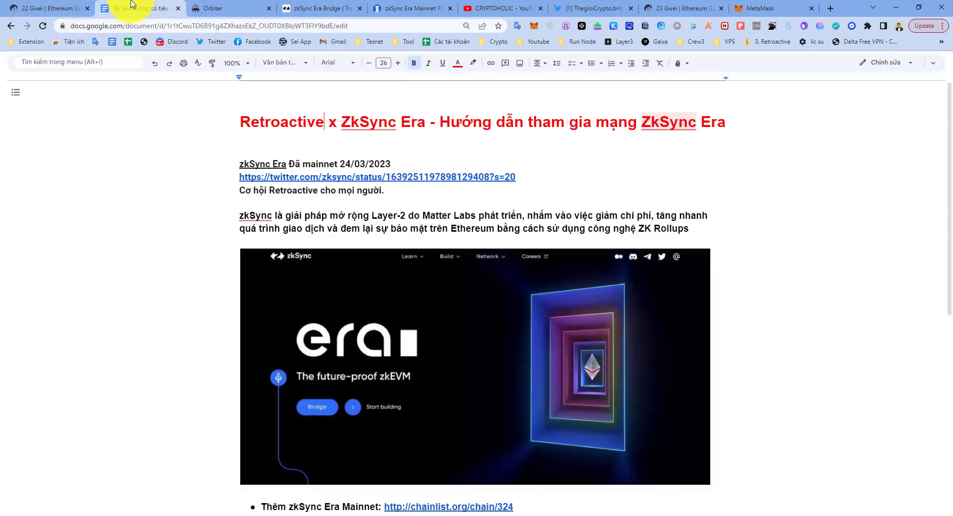
{"action": "scroll", "coordinate": [368, 338], "scroll_direction": "down", "scroll_amount": 6}
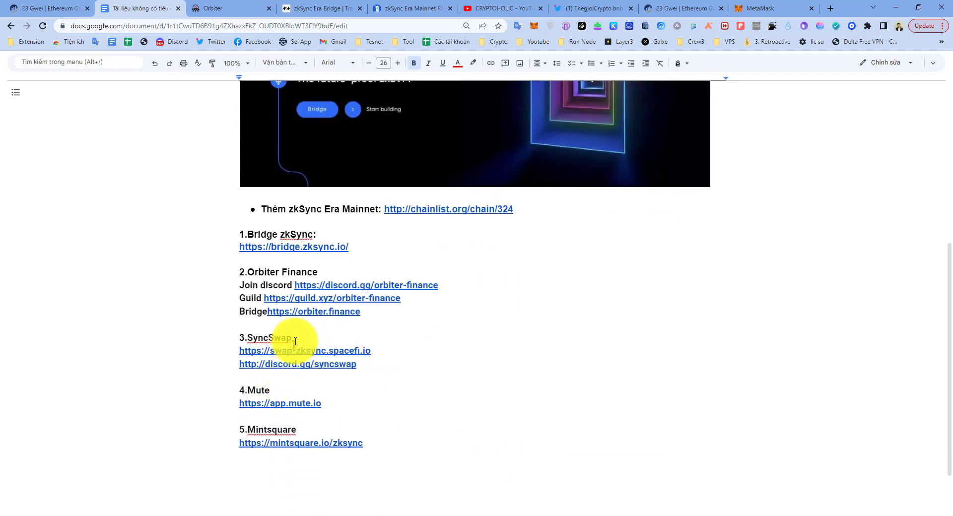
{"action": "left_click", "coordinate": [298, 417]}
{"action": "left_click", "coordinate": [289, 338]}
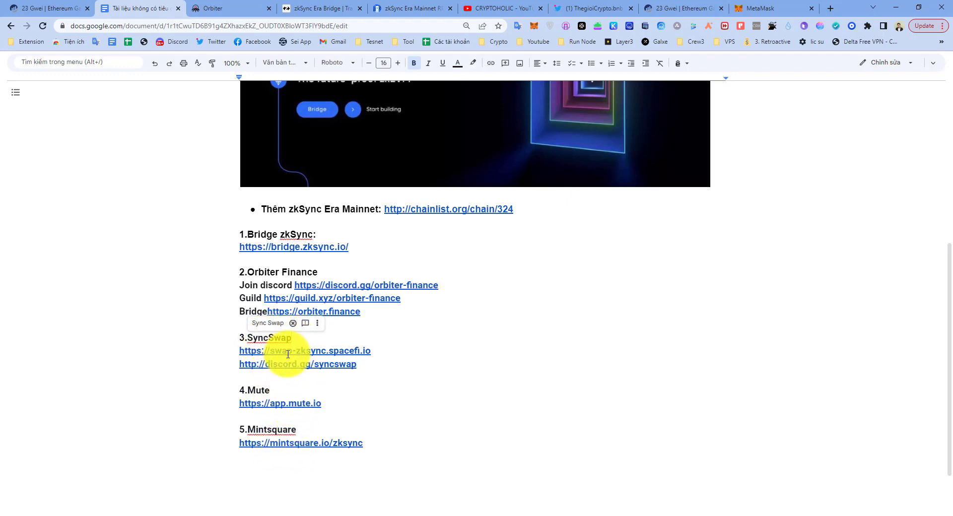
{"action": "left_click", "coordinate": [331, 350]}
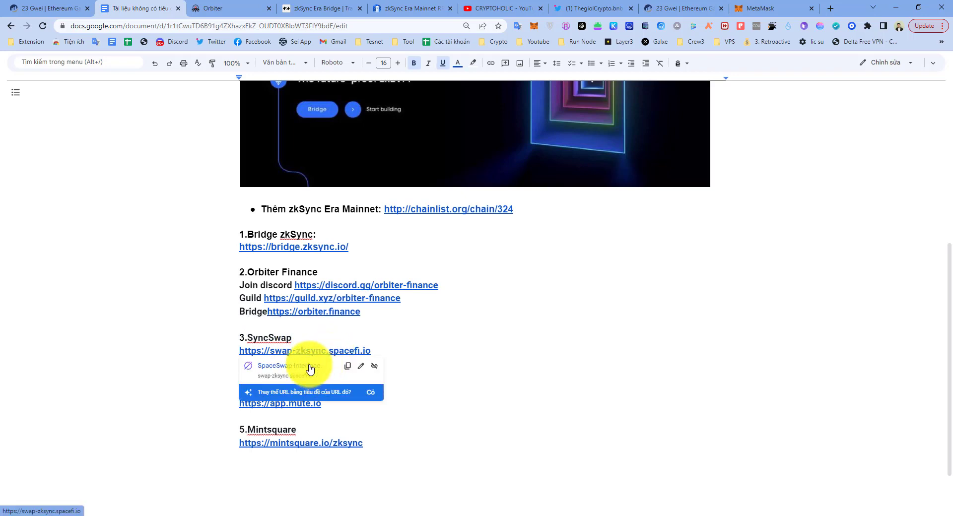
{"action": "left_click", "coordinate": [335, 338]}
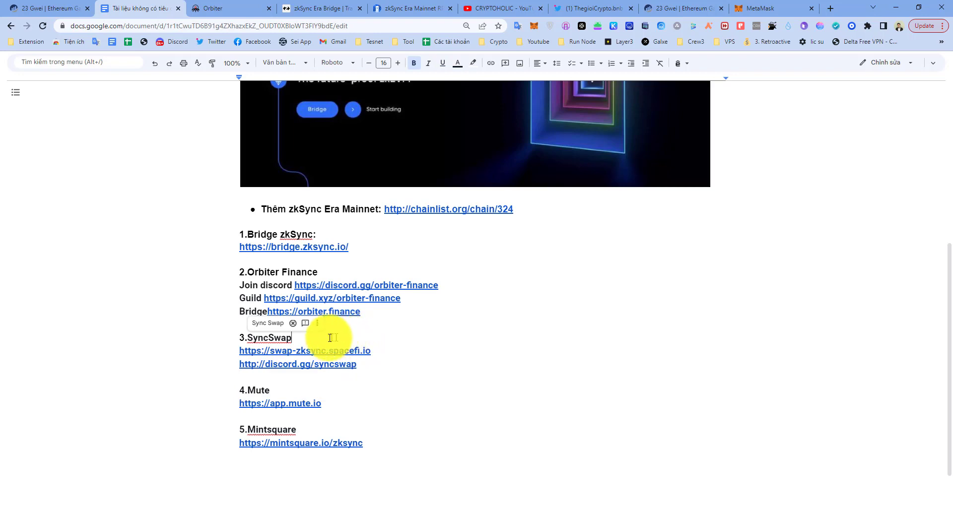
{"action": "left_click", "coordinate": [319, 352]}
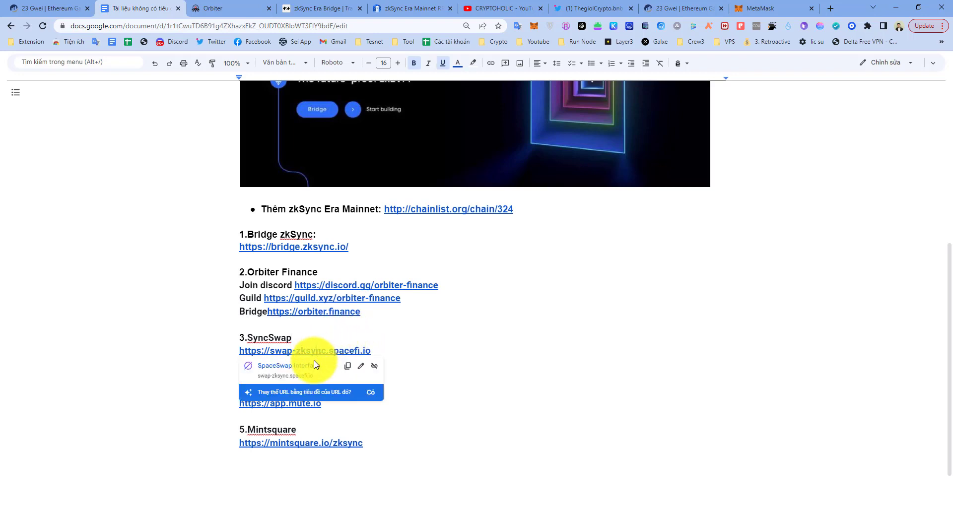
{"action": "left_click", "coordinate": [309, 338]}
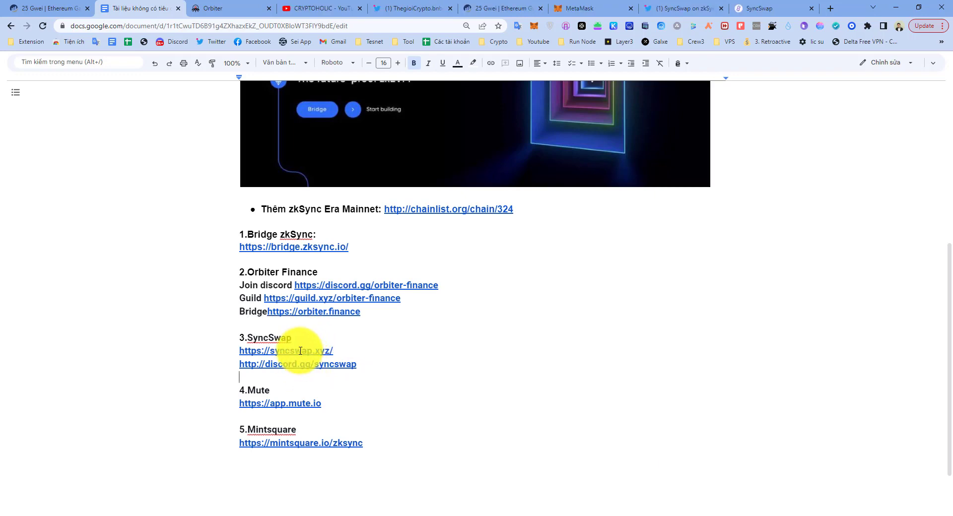
- Open the document's syncswap.xyz link and connect the MetaMask wallet to SyncSwap
{"action": "left_click", "coordinate": [300, 350]}
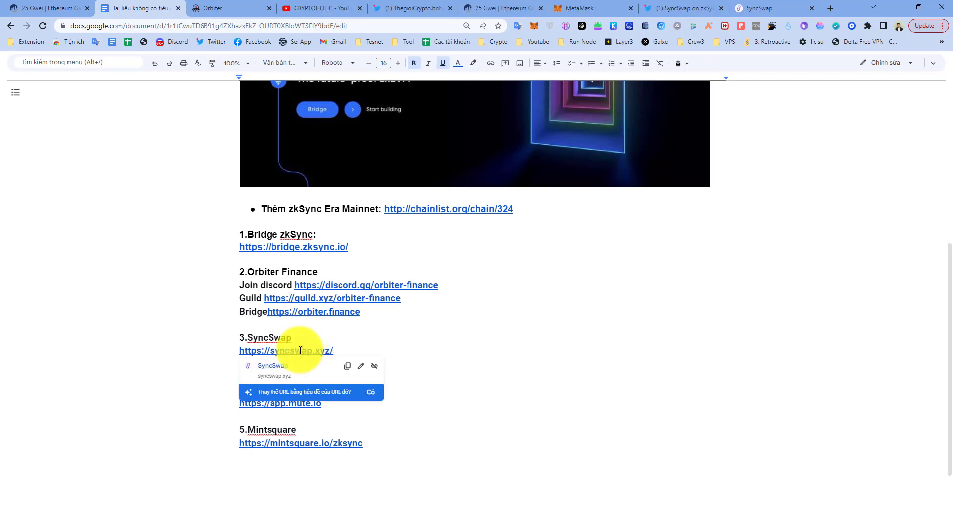
{"action": "left_click", "coordinate": [281, 372]}
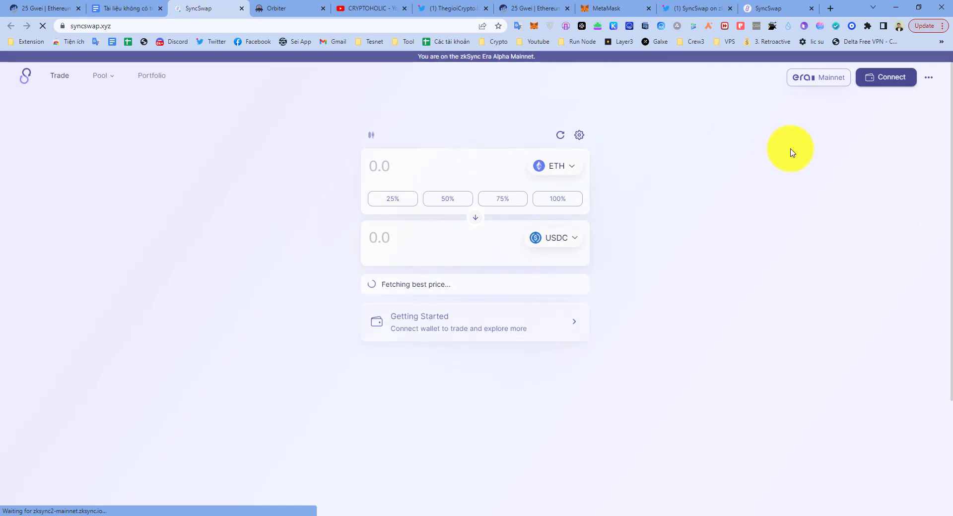
{"action": "left_click", "coordinate": [889, 82]}
{"action": "left_click", "coordinate": [363, 243]}
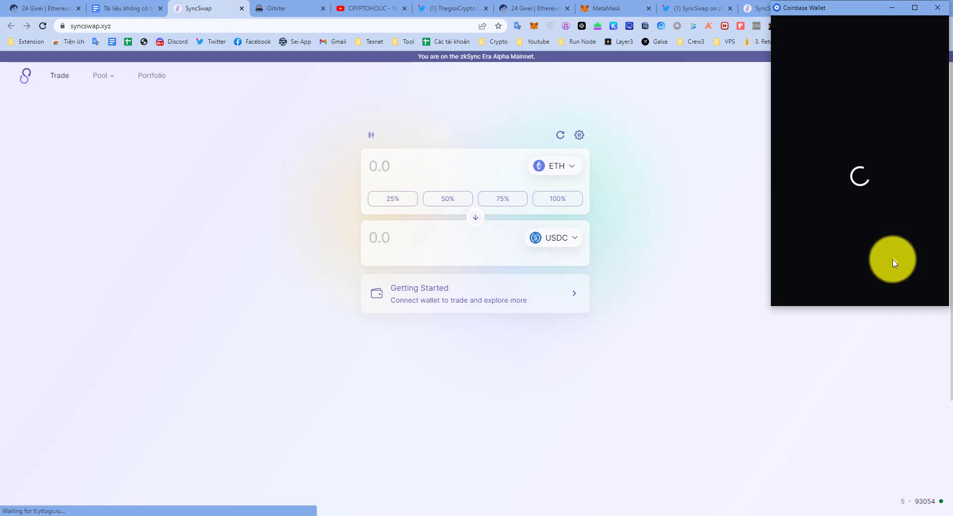
{"action": "left_click", "coordinate": [874, 274]}
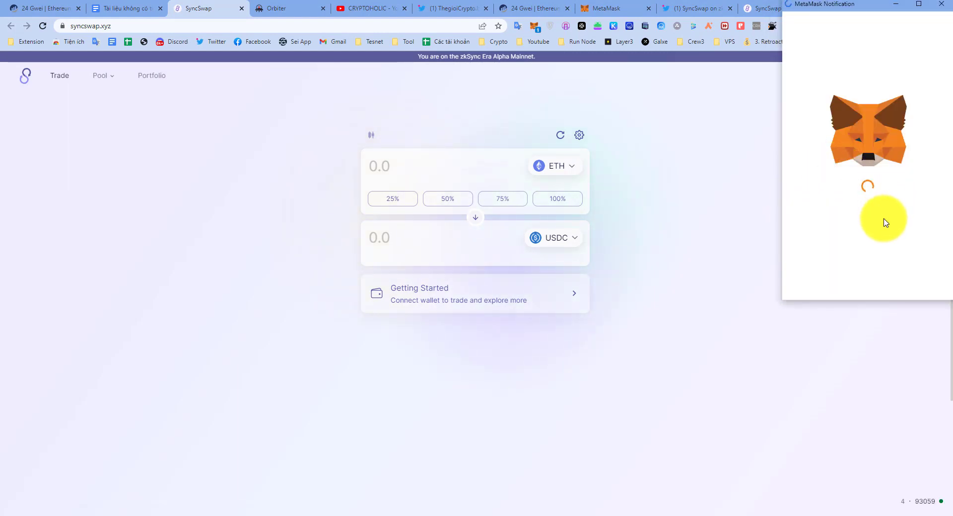
{"action": "left_click", "coordinate": [905, 284]}
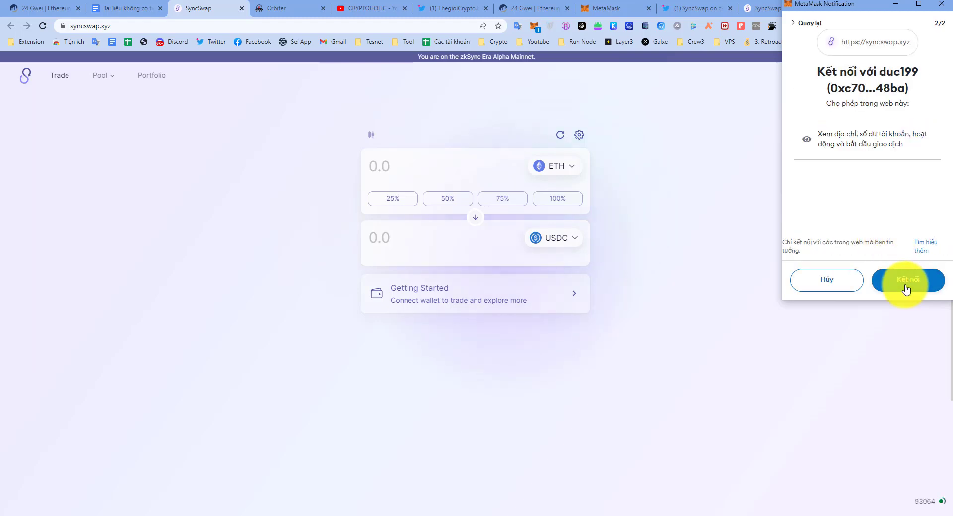
{"action": "left_click", "coordinate": [905, 289]}
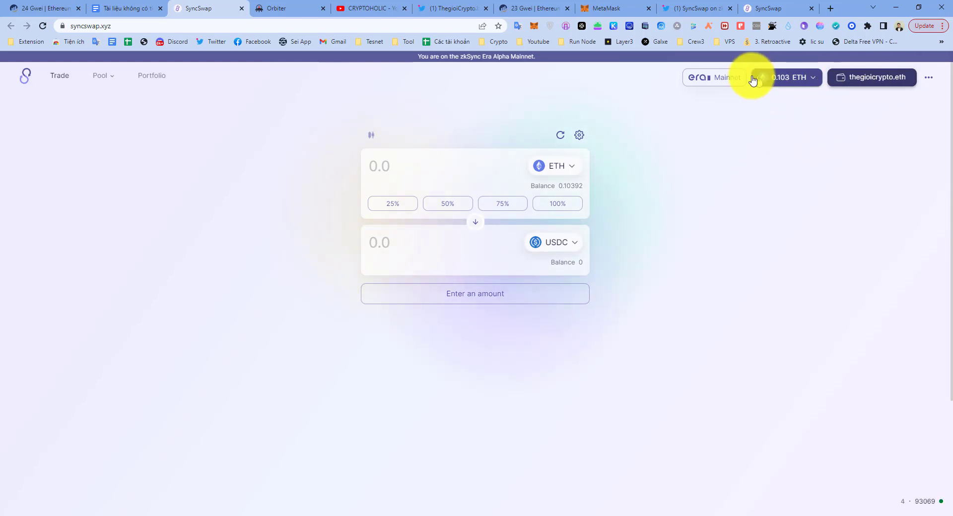
- Check SyncSwap's list of available networks and the site's address
{"action": "left_click", "coordinate": [726, 82]}
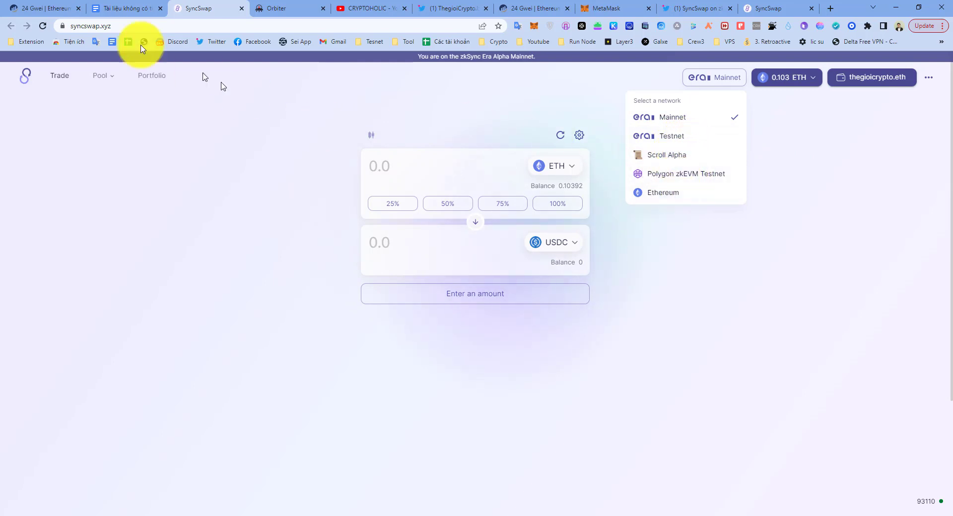
{"action": "left_click_drag", "start_coordinate": [121, 25], "coordinate": [152, 26]}
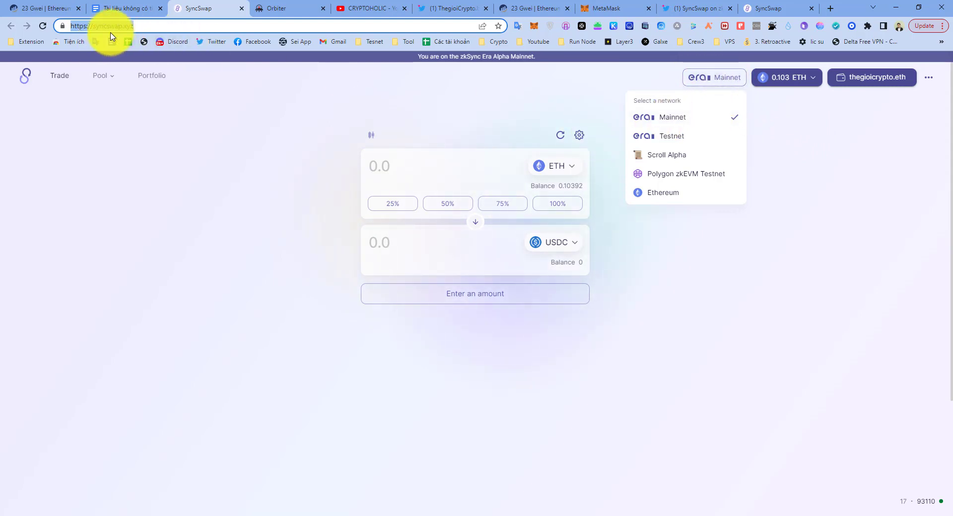
{"action": "left_click", "coordinate": [794, 158]}
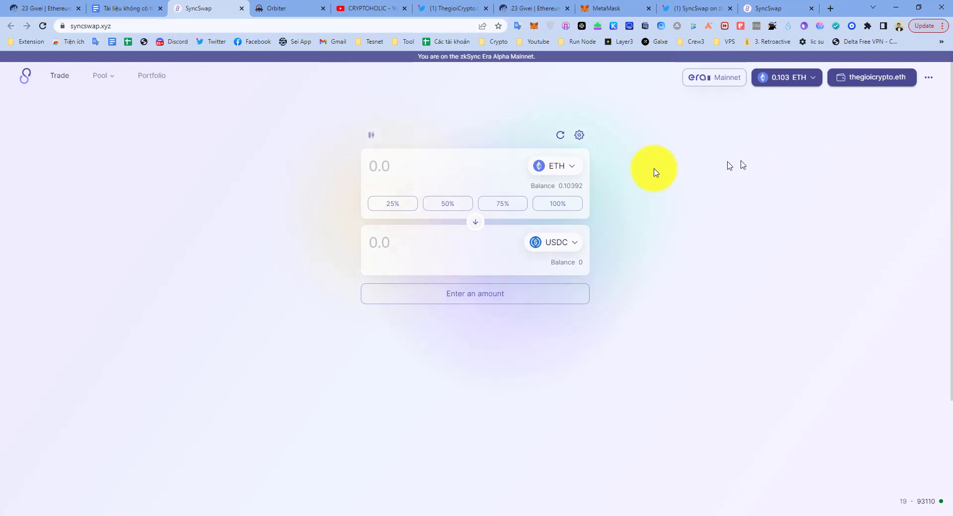
- Look through SyncSwap's lists of tokens to sell and to buy, keeping the ETH to USDC pair
{"action": "left_click", "coordinate": [560, 169]}
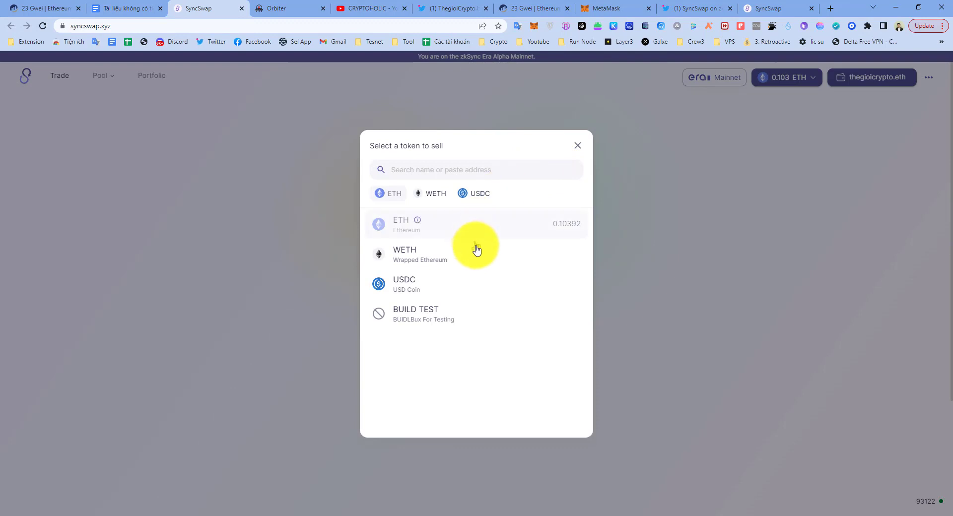
{"action": "left_click", "coordinate": [578, 145]}
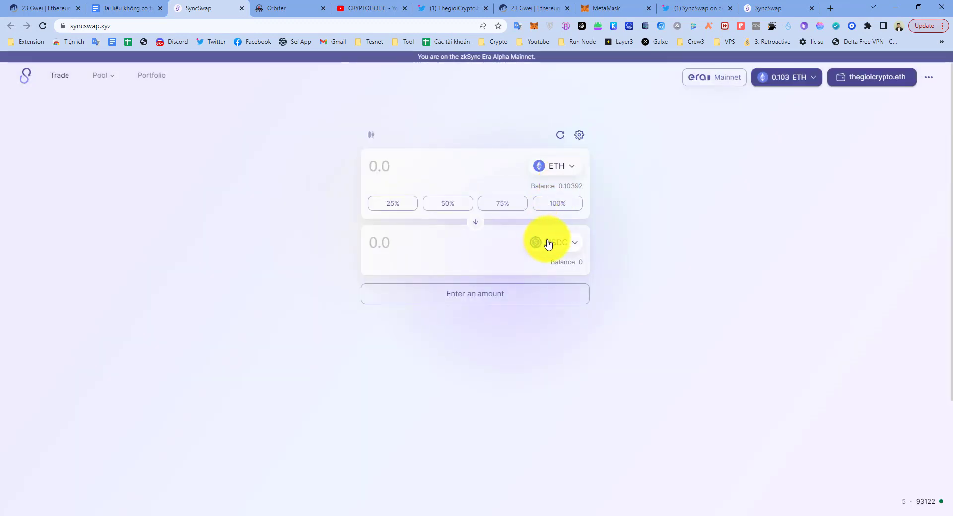
{"action": "left_click", "coordinate": [548, 244]}
{"action": "left_click", "coordinate": [582, 148]}
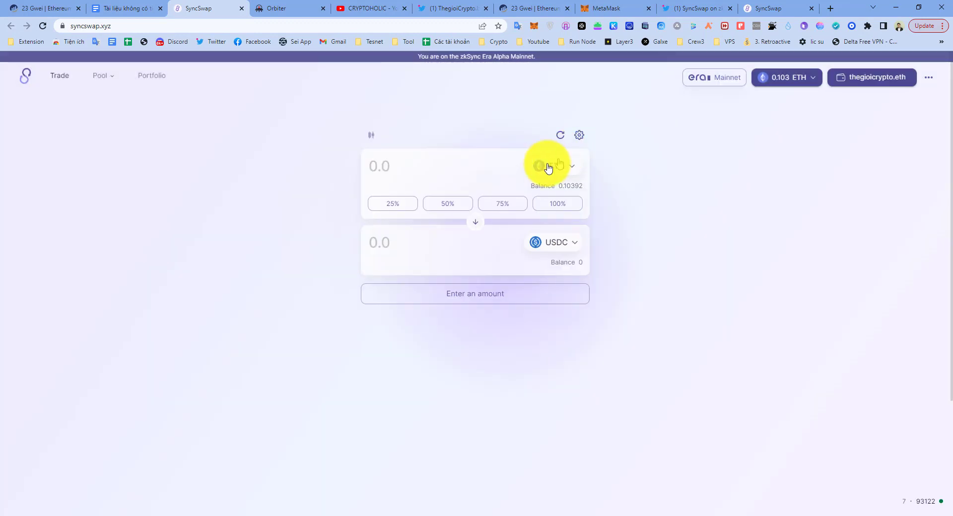
- Swap 25% of the ETH balance for USDC, check the gas fee, confirm the transaction in MetaMask and dismiss the result
{"action": "left_click", "coordinate": [401, 202]}
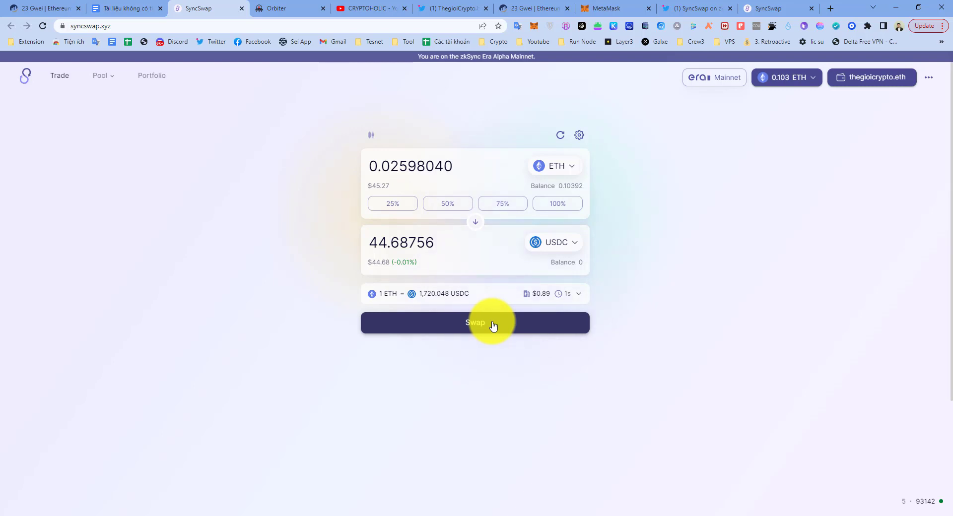
{"action": "left_click", "coordinate": [472, 323]}
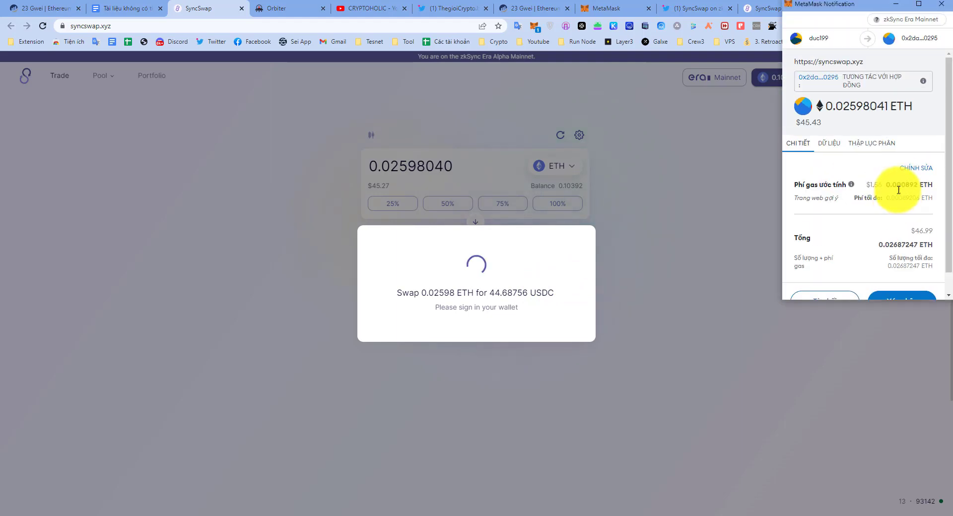
{"action": "scroll", "coordinate": [908, 197], "scroll_direction": "down", "scroll_amount": 1}
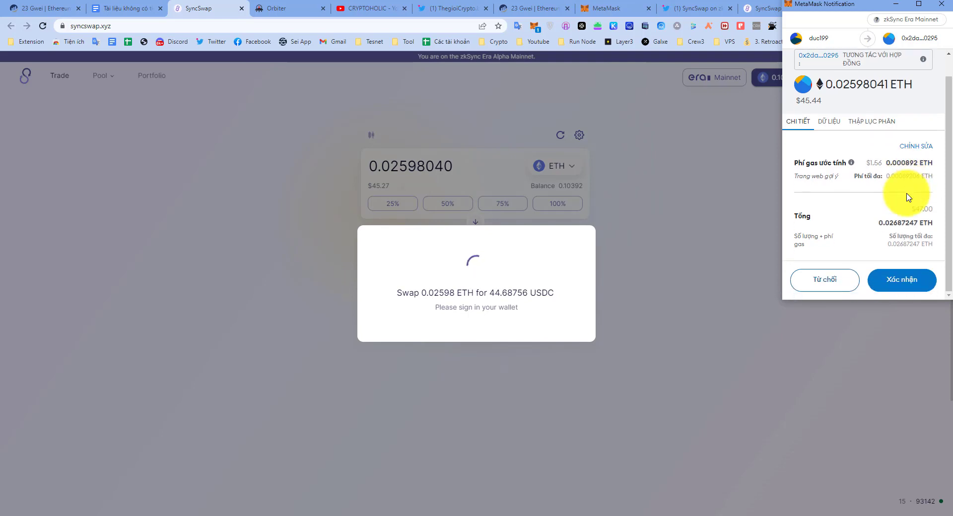
{"action": "scroll", "coordinate": [907, 198], "scroll_direction": "up", "scroll_amount": 1}
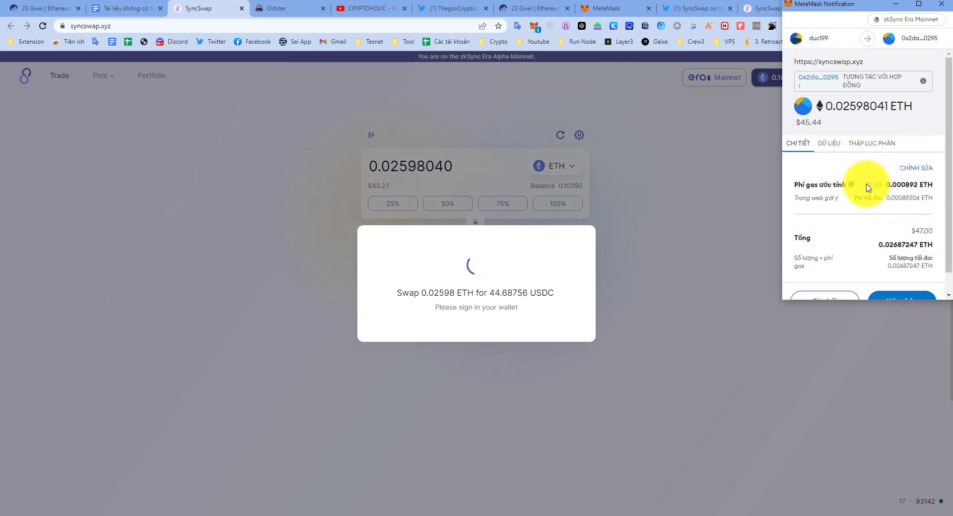
{"action": "double_click", "coordinate": [883, 186]}
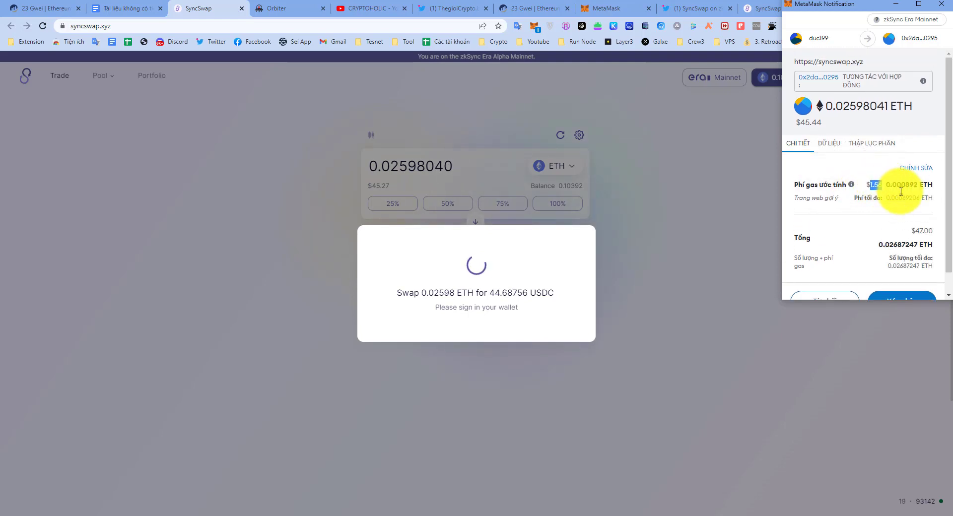
{"action": "scroll", "coordinate": [897, 198], "scroll_direction": "down", "scroll_amount": 1}
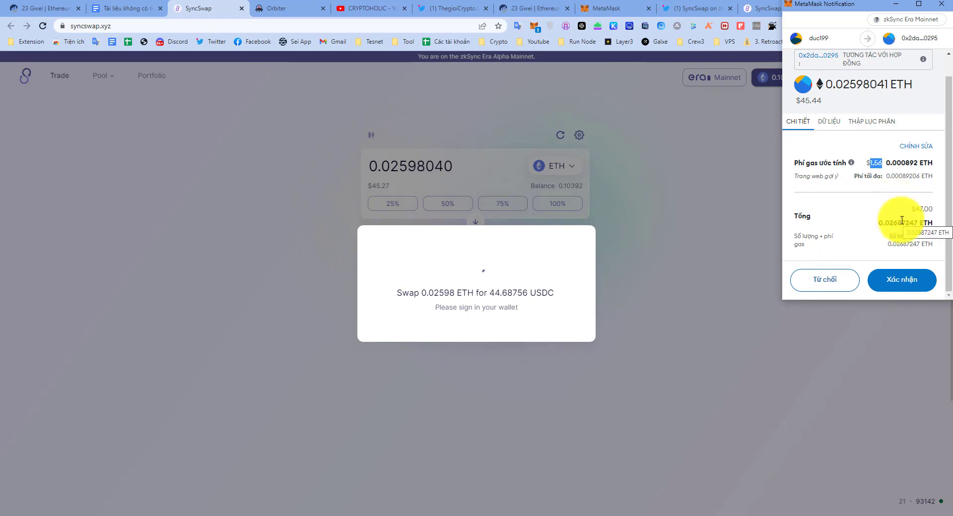
{"action": "scroll", "coordinate": [902, 220], "scroll_direction": "up", "scroll_amount": 1}
{"action": "scroll", "coordinate": [862, 227], "scroll_direction": "down", "scroll_amount": 1}
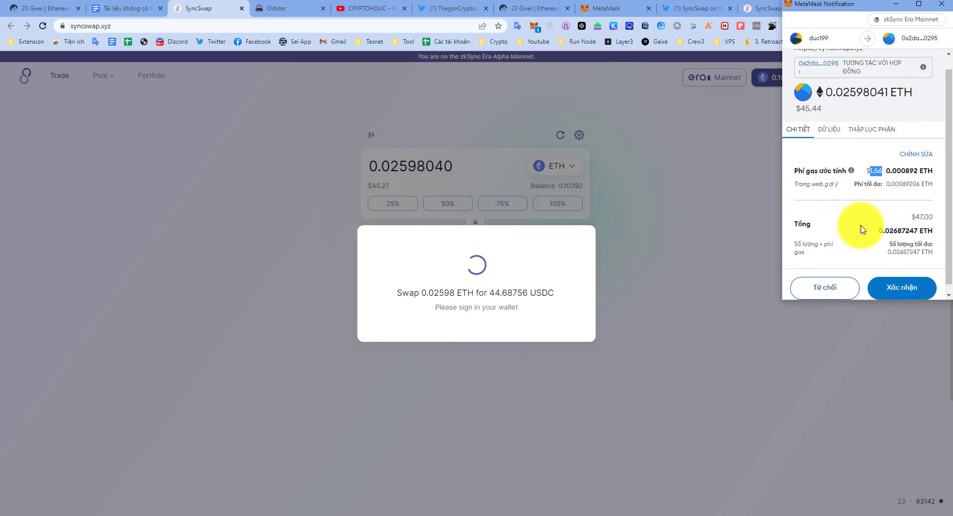
{"action": "left_click", "coordinate": [922, 283]}
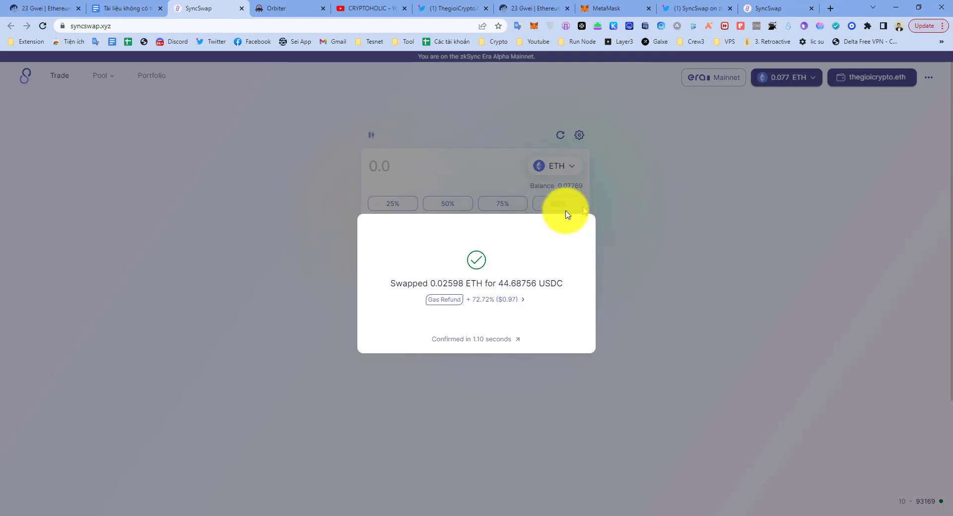
{"action": "left_click", "coordinate": [647, 266]}
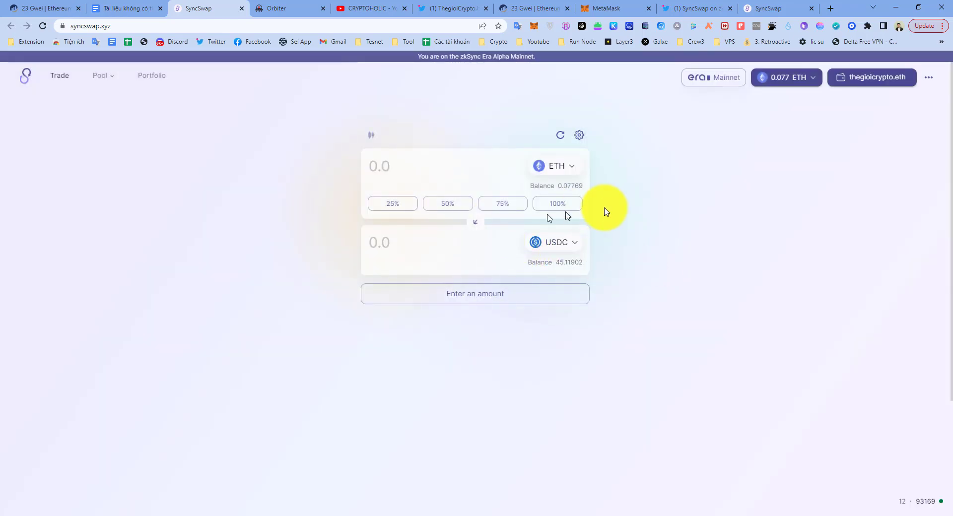
- Reverse the trading pair to USDC to ETH and reset the swap settings to their defaults
{"action": "left_click", "coordinate": [474, 222]}
{"action": "left_click", "coordinate": [580, 136]}
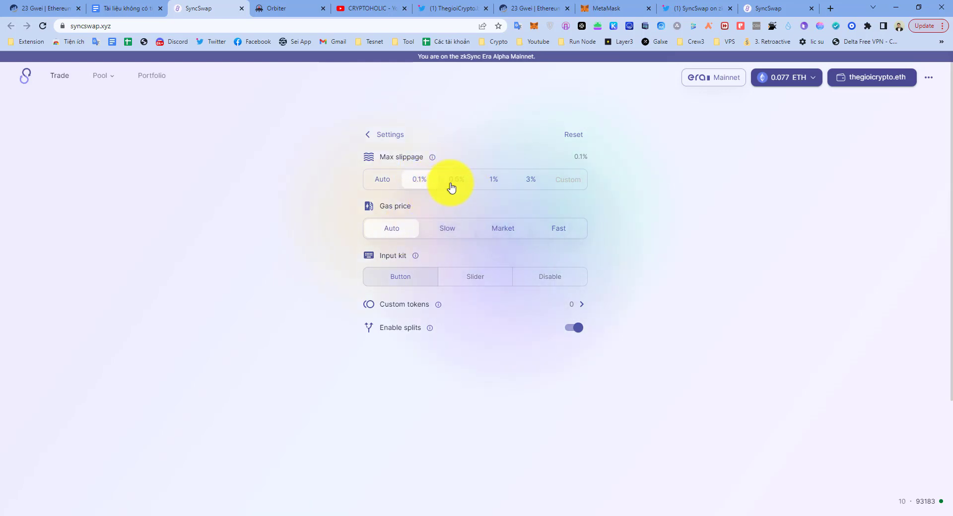
{"action": "left_click", "coordinate": [565, 138]}
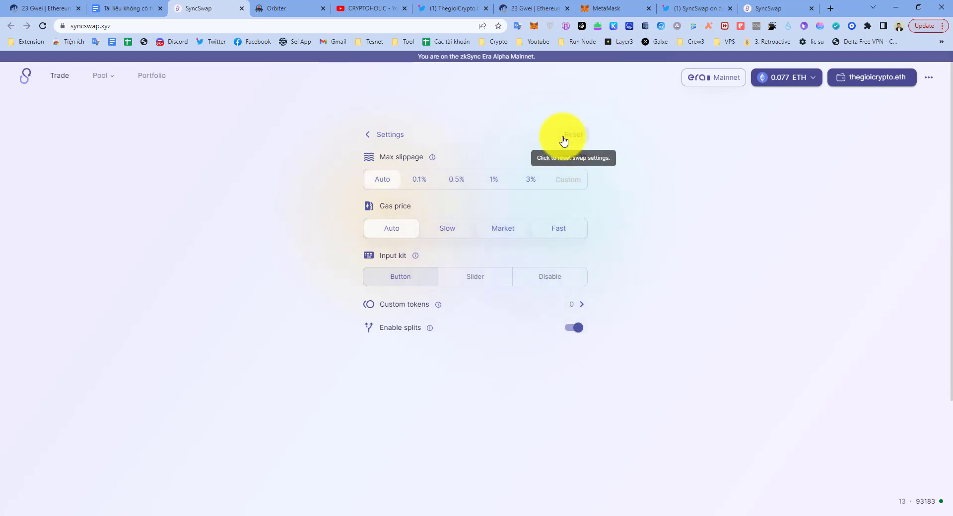
{"action": "left_click", "coordinate": [394, 133]}
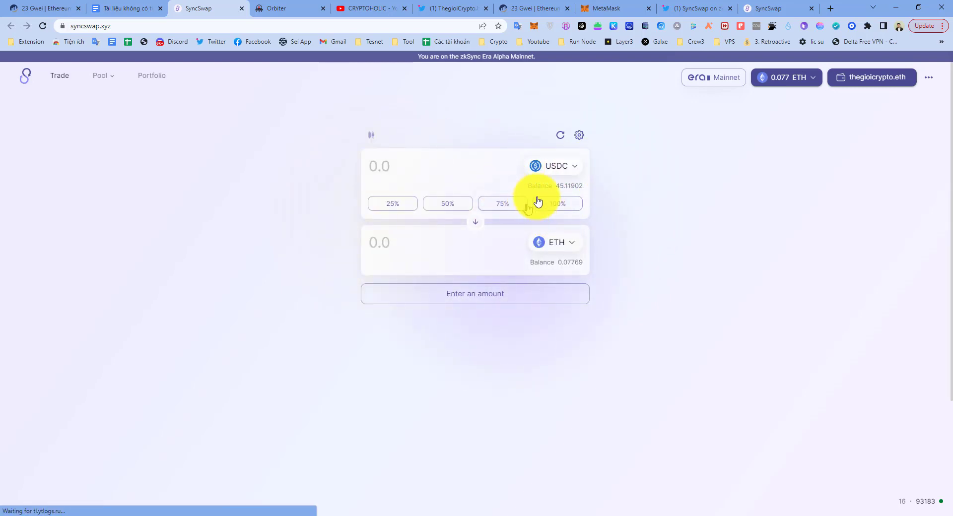
- Enter 100% of the USDC balance and unlock USDC for SyncSwap, approving the maximum spending limit in MetaMask
{"action": "left_click", "coordinate": [559, 207]}
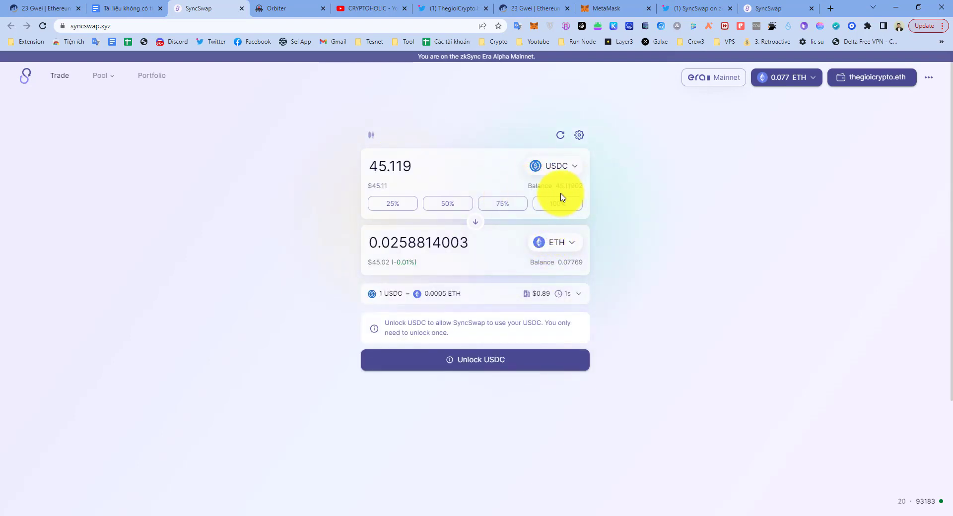
{"action": "left_click", "coordinate": [512, 360]}
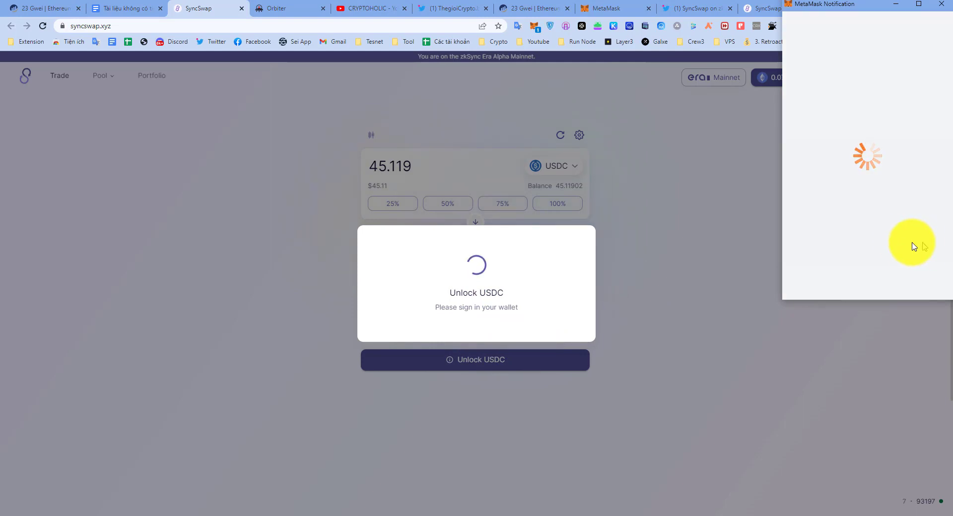
{"action": "scroll", "coordinate": [910, 259], "scroll_direction": "down", "scroll_amount": 2}
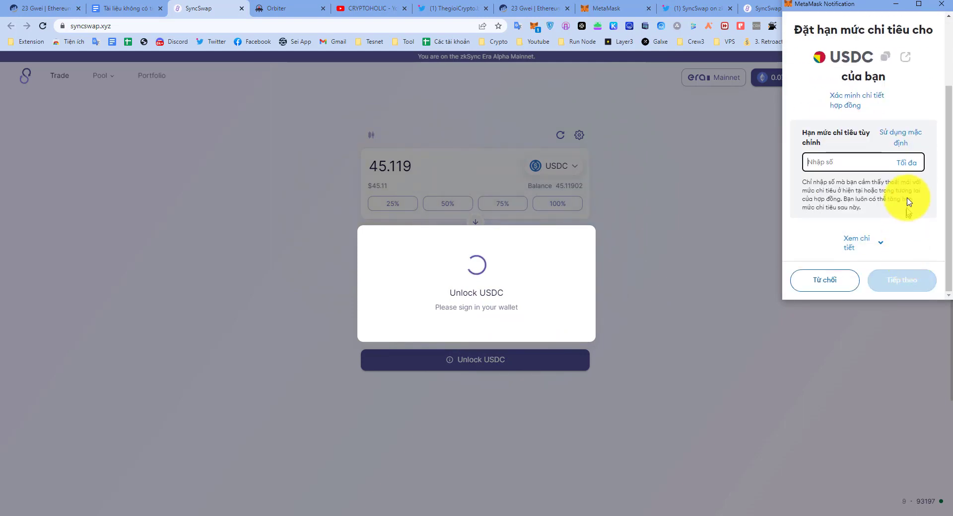
{"action": "left_click", "coordinate": [908, 164]}
{"action": "left_click", "coordinate": [903, 279]}
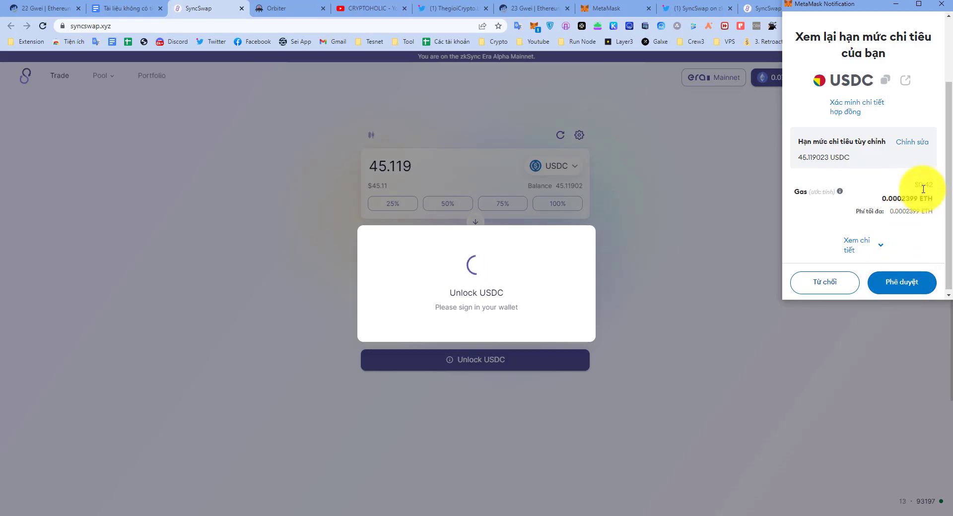
{"action": "left_click", "coordinate": [901, 280]}
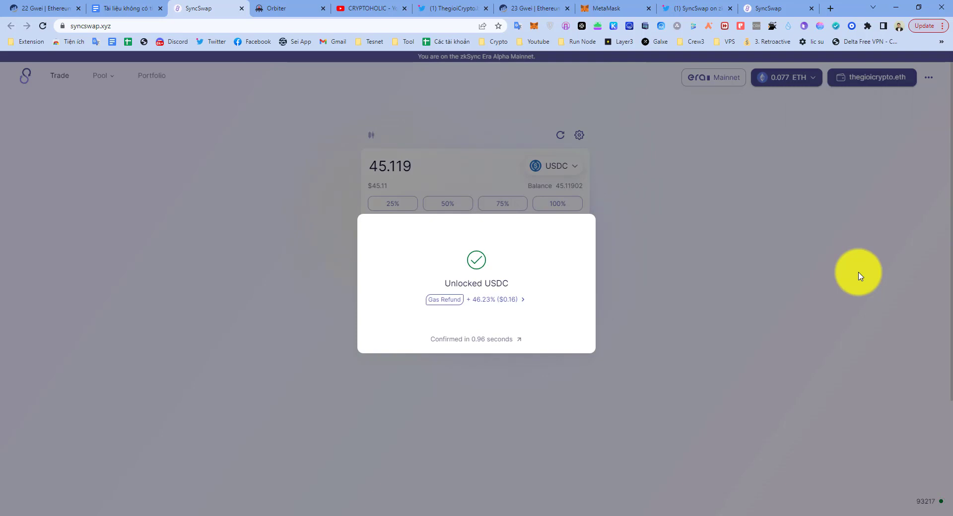
{"action": "left_click", "coordinate": [637, 240]}
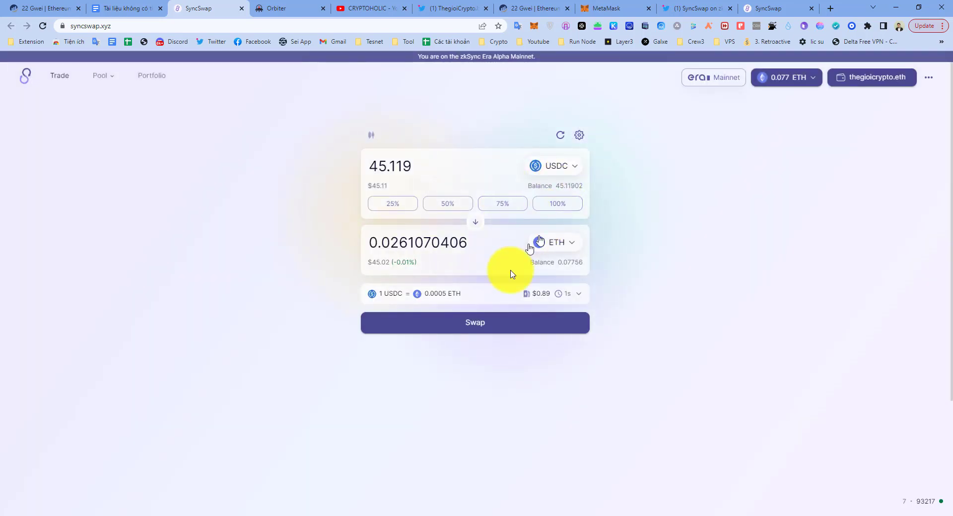
- Swap 45.119 USDC for ETH, check the gas fee, confirm the transaction in MetaMask and dismiss the result
{"action": "left_click", "coordinate": [510, 321]}
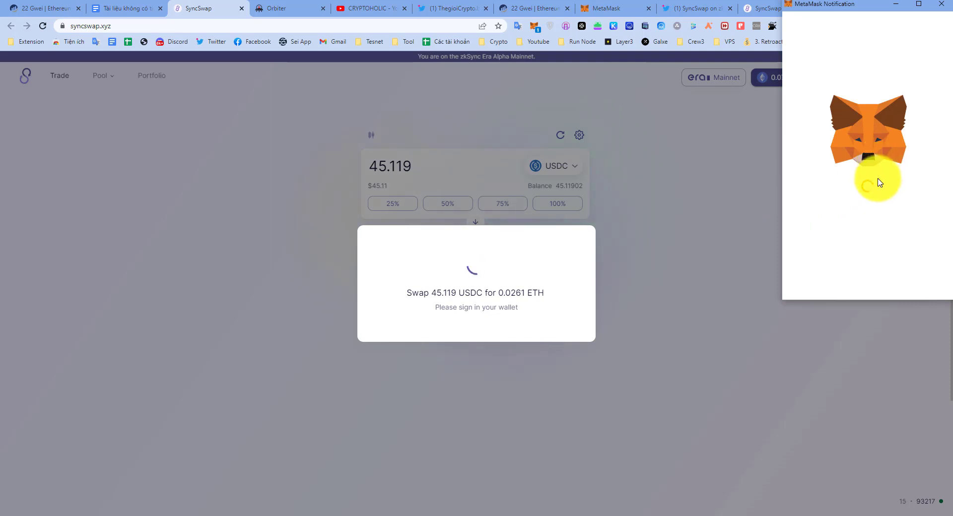
{"action": "scroll", "coordinate": [893, 203], "scroll_direction": "down", "scroll_amount": 2}
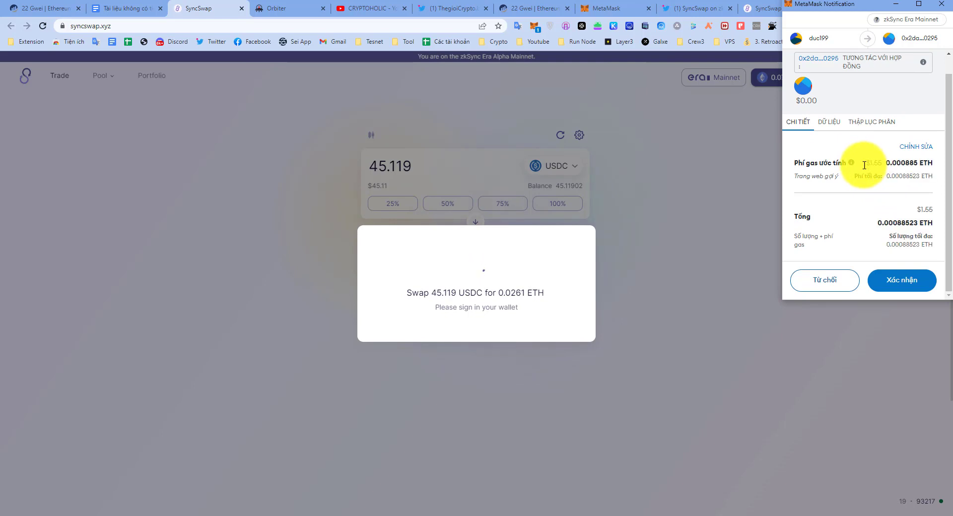
{"action": "left_click_drag", "start_coordinate": [865, 165], "coordinate": [880, 167]}
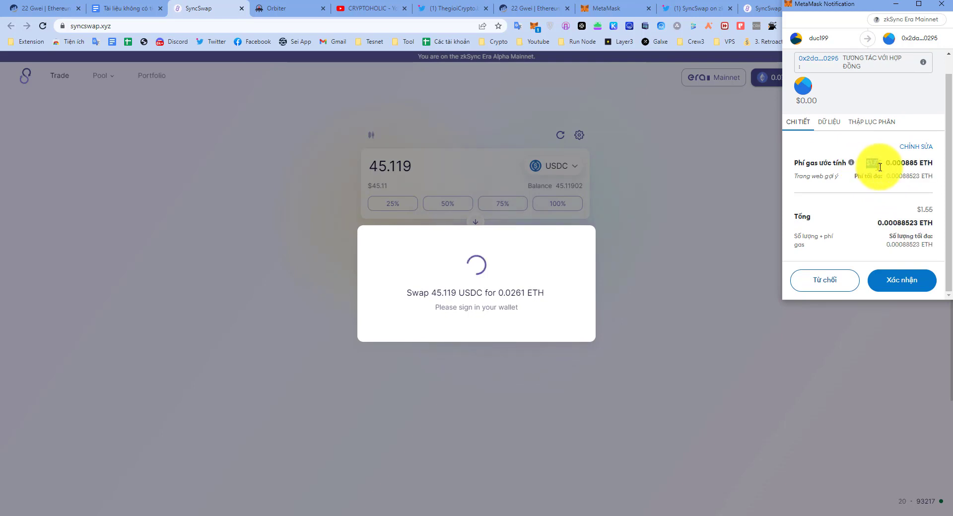
{"action": "left_click", "coordinate": [902, 282]}
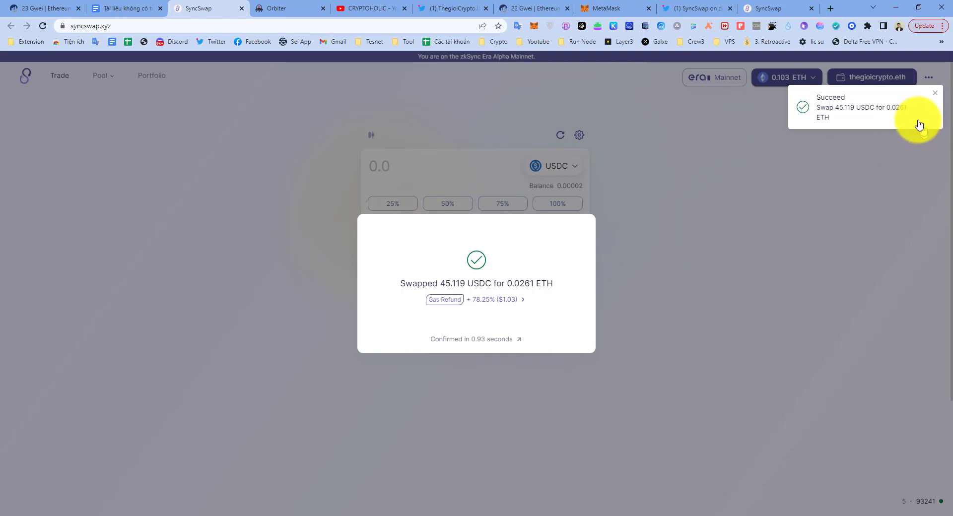
{"action": "left_click", "coordinate": [698, 236]}
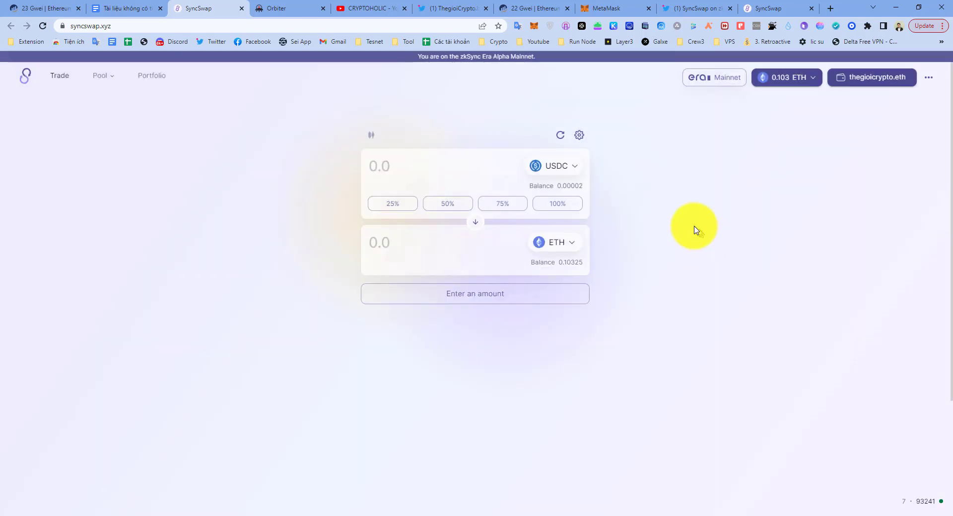
- Reverse the pair to ETH to USDC and swap 0.09 ETH, confirming the transaction in MetaMask
{"action": "left_click", "coordinate": [478, 227]}
{"action": "left_click", "coordinate": [568, 203]}
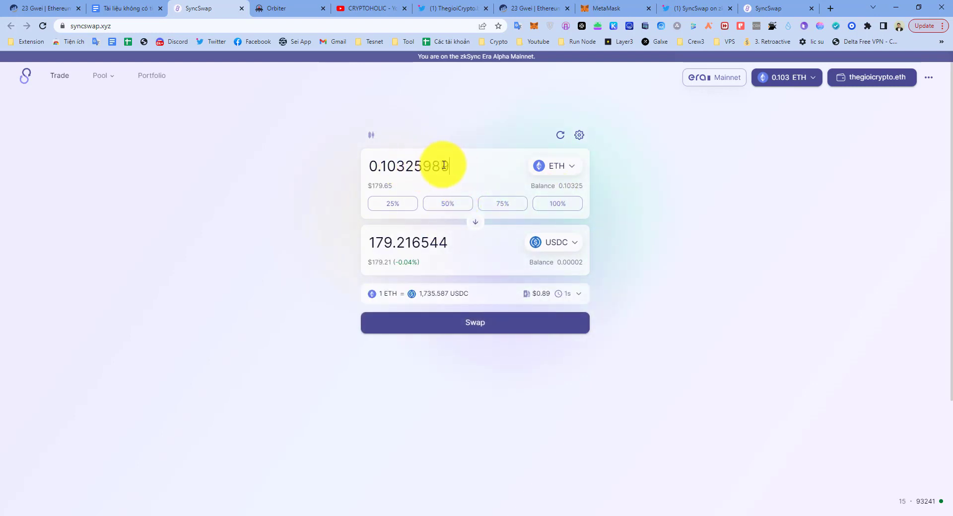
{"action": "left_click_drag", "start_coordinate": [453, 166], "coordinate": [413, 165]}
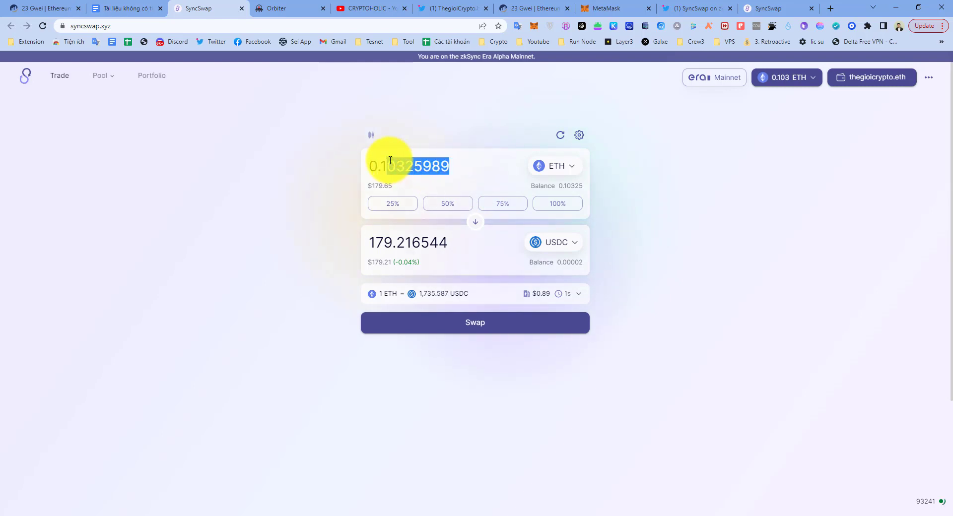
{"action": "key", "text": "BackSpace"}
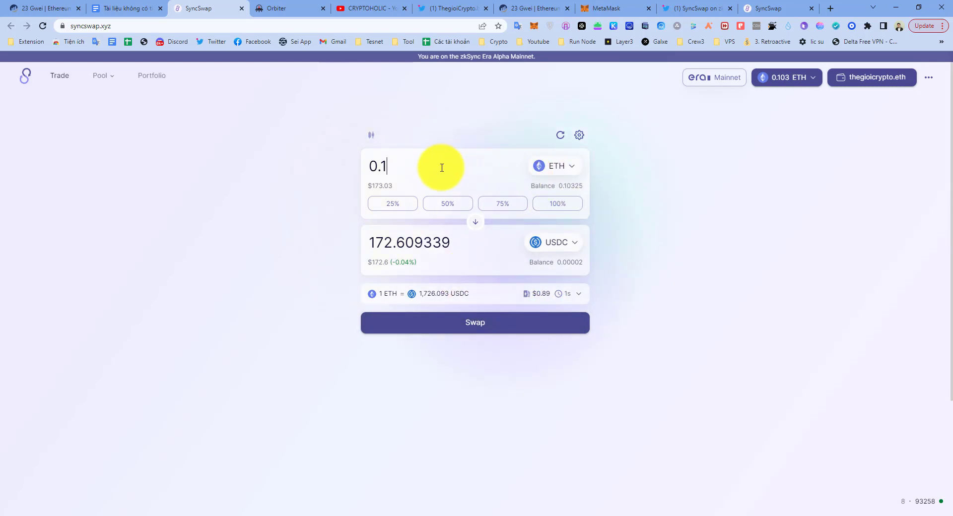
{"action": "key", "text": "BackSpace"}
{"action": "type", "text": "09"}
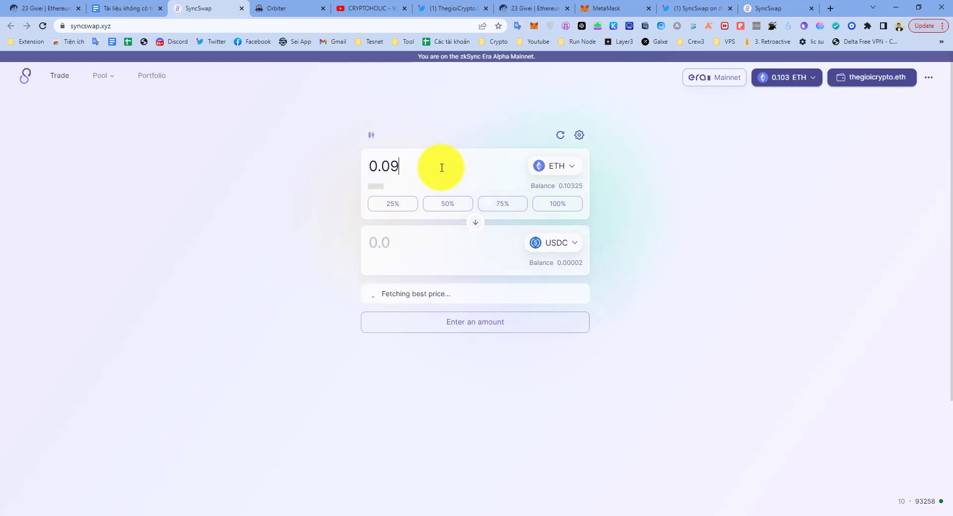
{"action": "left_click", "coordinate": [475, 334]}
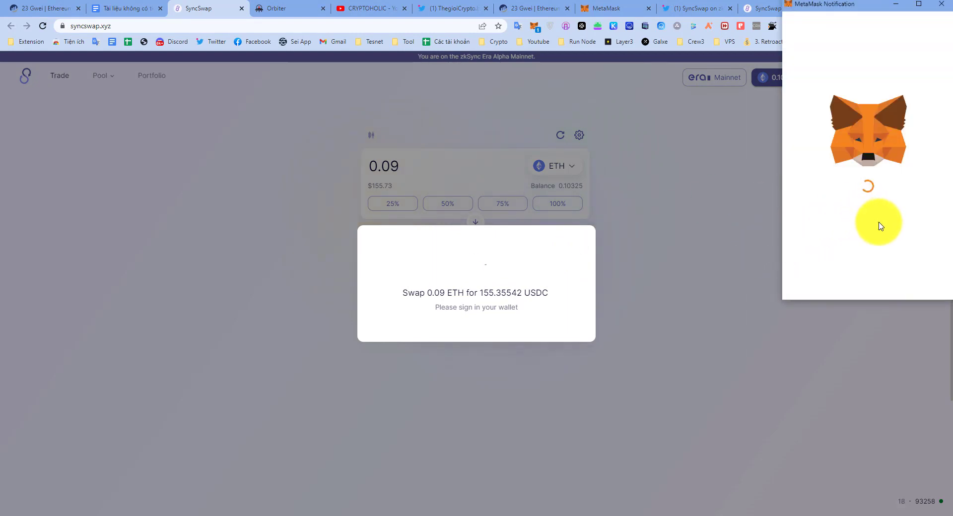
{"action": "left_click", "coordinate": [900, 280]}
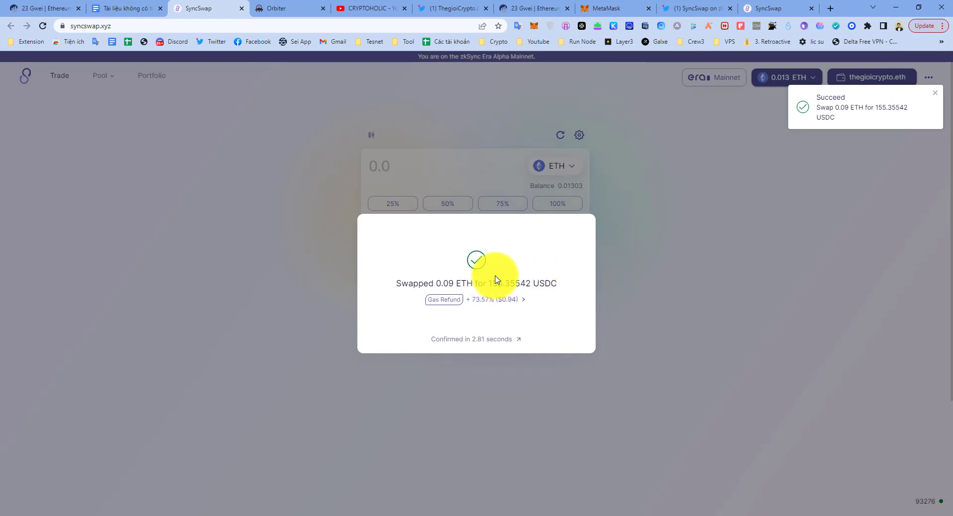
{"action": "left_click", "coordinate": [734, 255]}
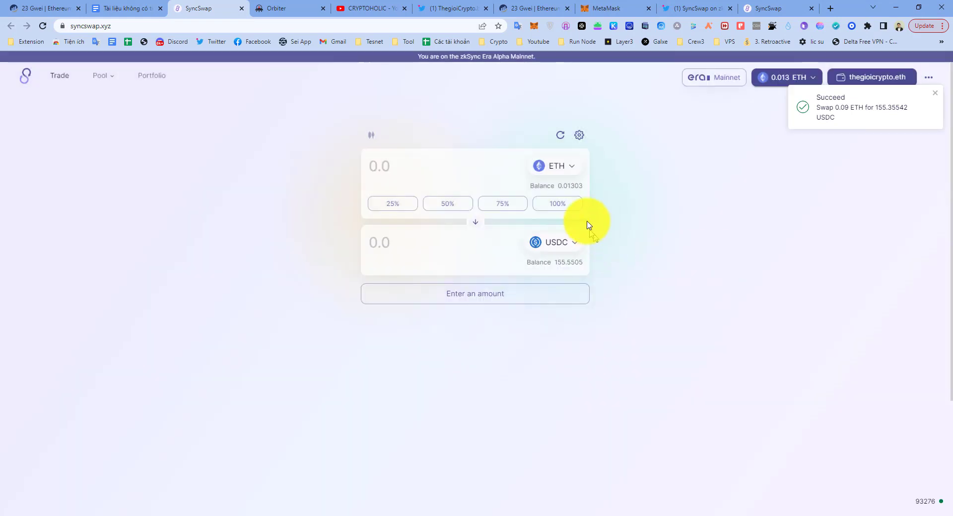
- Reverse the pair to USDC to ETH, try to swap 100% of the USDC balance and dismiss the resulting notice
{"action": "left_click", "coordinate": [480, 226]}
{"action": "left_click", "coordinate": [577, 204]}
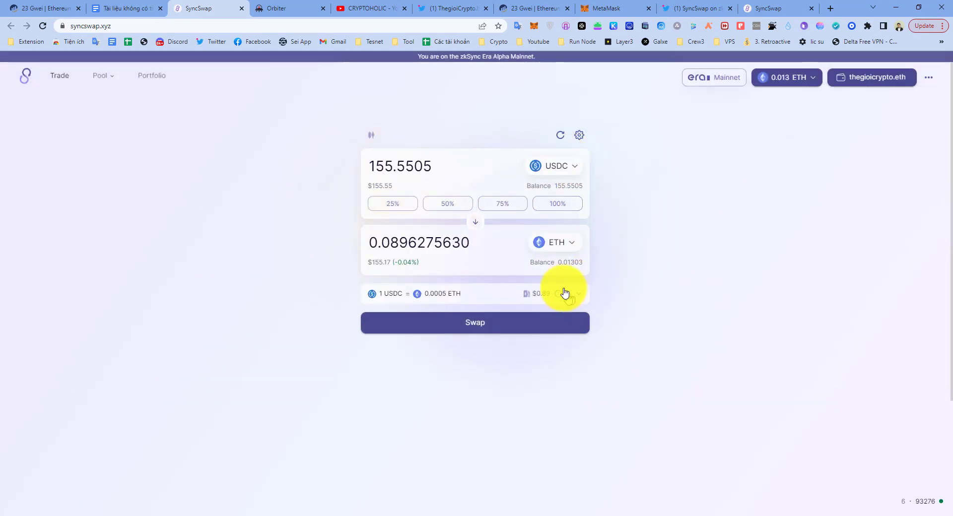
{"action": "left_click", "coordinate": [490, 326]}
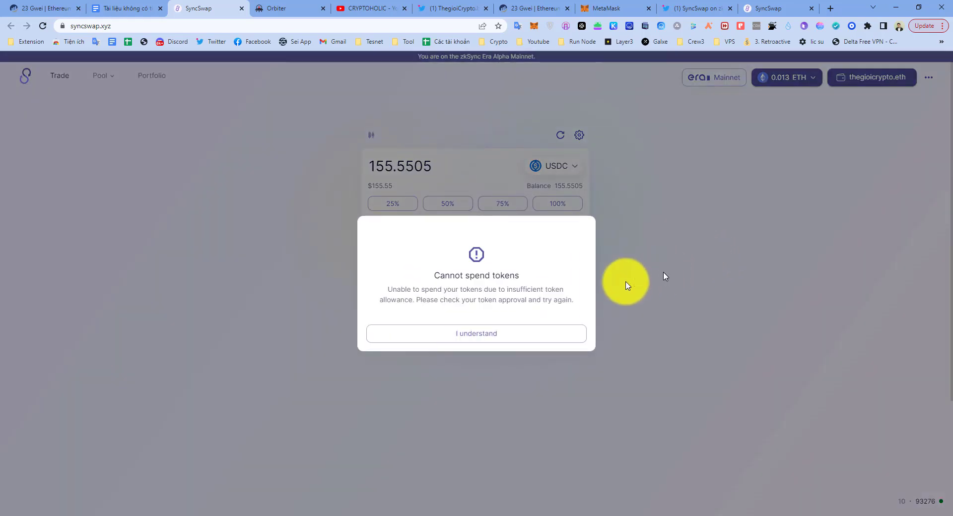
{"action": "left_click", "coordinate": [513, 332]}
- Set the amount to sell to 155.55 USDC and try the swap to ETH again
{"action": "left_click", "coordinate": [438, 164]}
{"action": "double_click", "coordinate": [424, 168]}
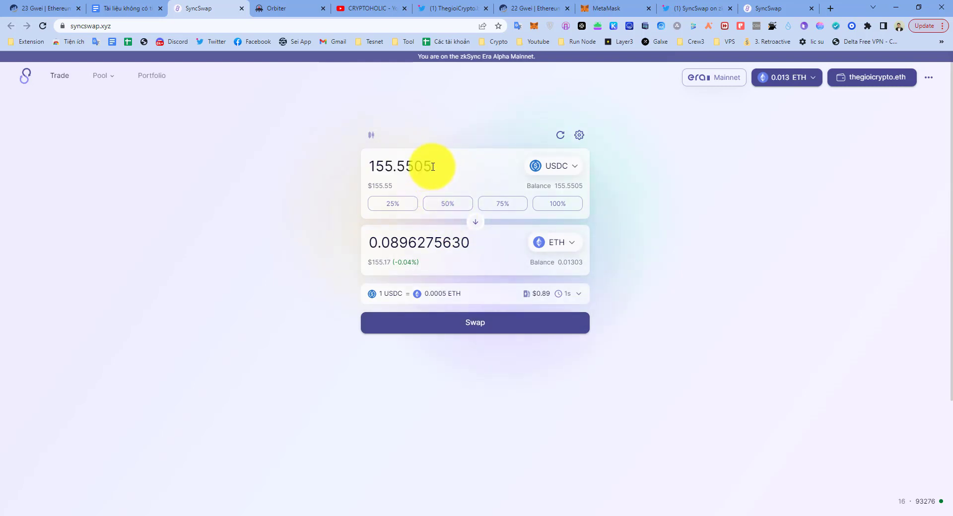
{"action": "key", "text": "BackSpace"}
{"action": "key", "text": "BackSpace"}
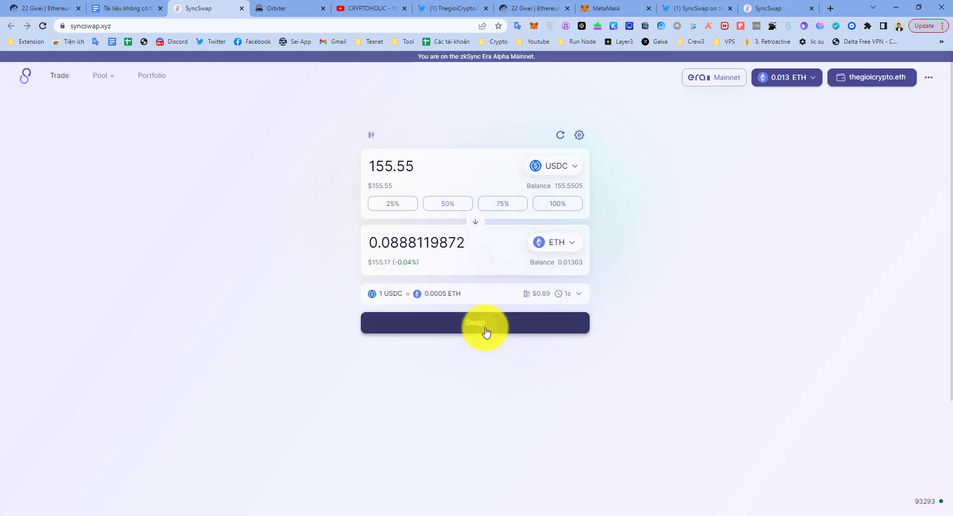
{"action": "left_click", "coordinate": [485, 325]}
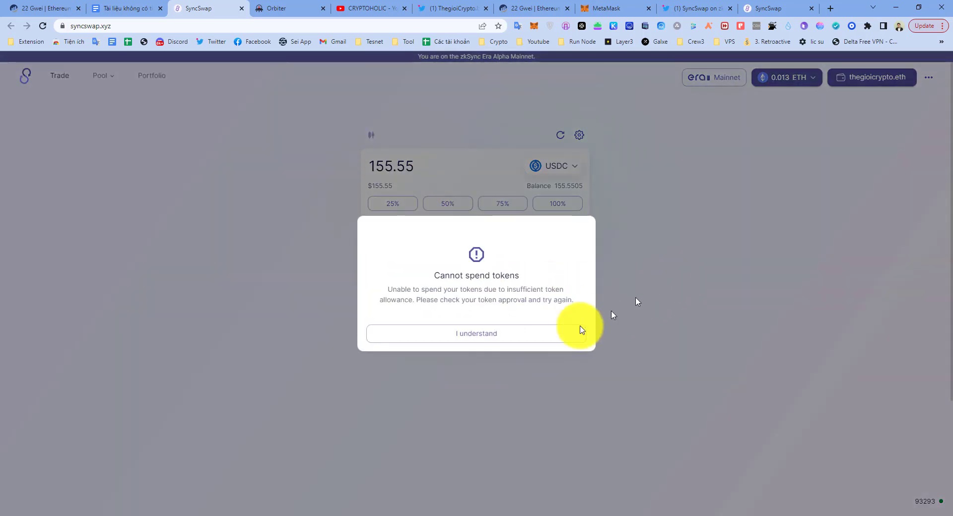
- Dismiss the allowance notice, lower the amount to sell to 155.5 USDC and try the swap to ETH again
{"action": "left_click", "coordinate": [537, 335]}
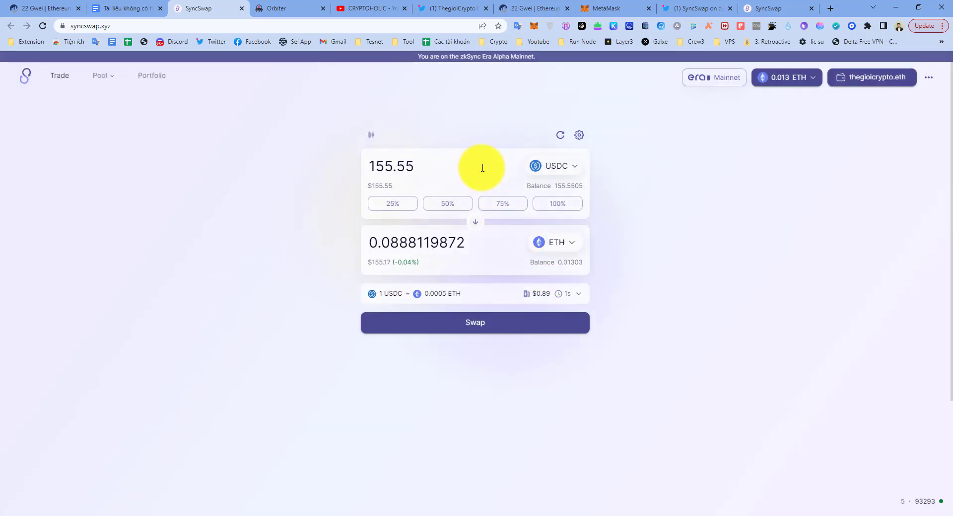
{"action": "key", "text": "BackSpace"}
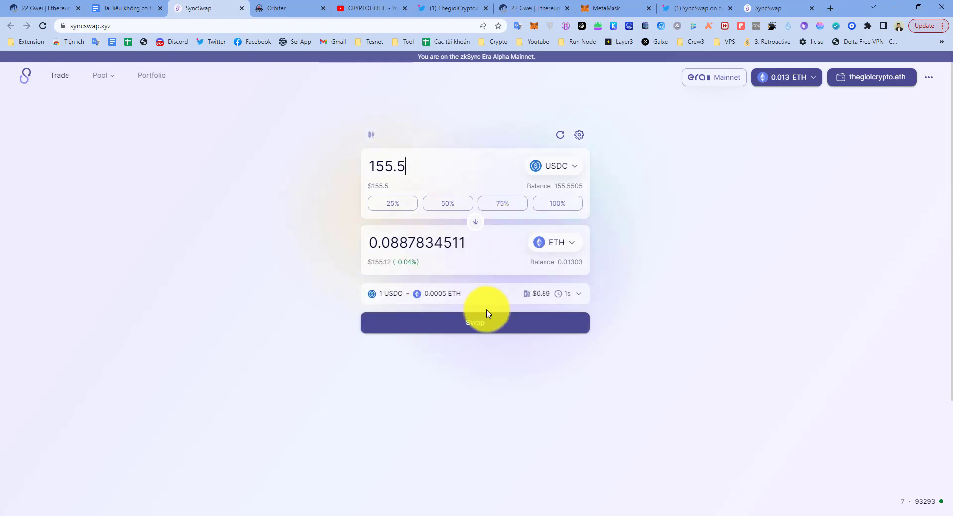
{"action": "left_click", "coordinate": [492, 324]}
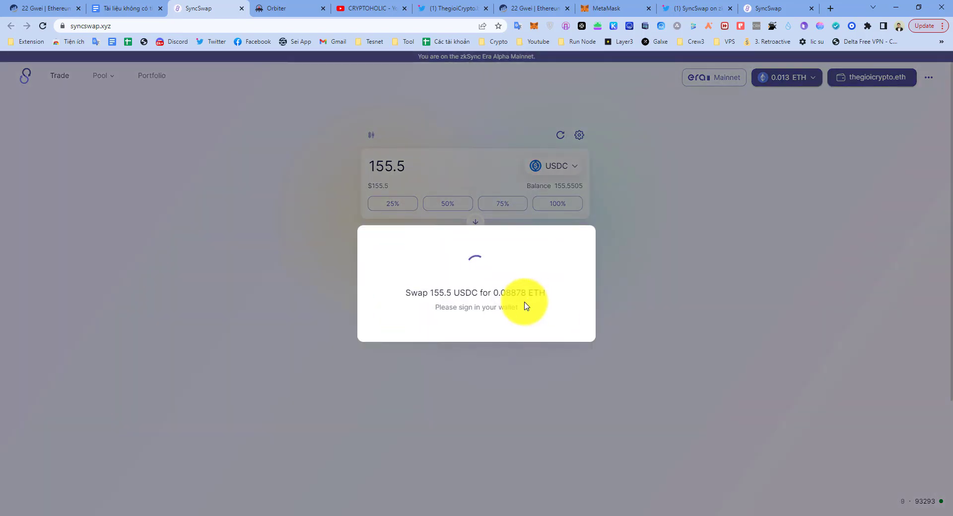
{"action": "left_click", "coordinate": [513, 334]}
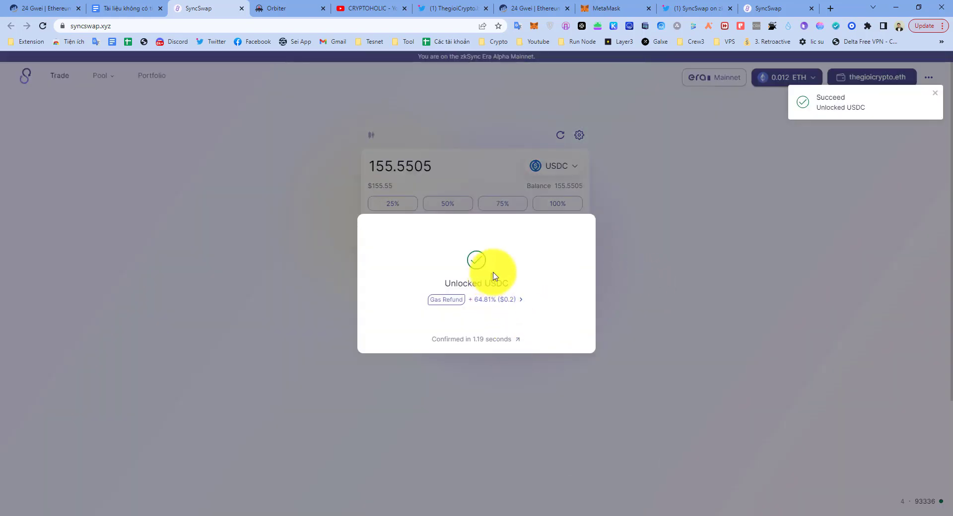
- Close the USDC unlock result, swap the full 155.5505 USDC for ETH, confirm in MetaMask and dismiss the result
{"action": "left_click", "coordinate": [623, 287]}
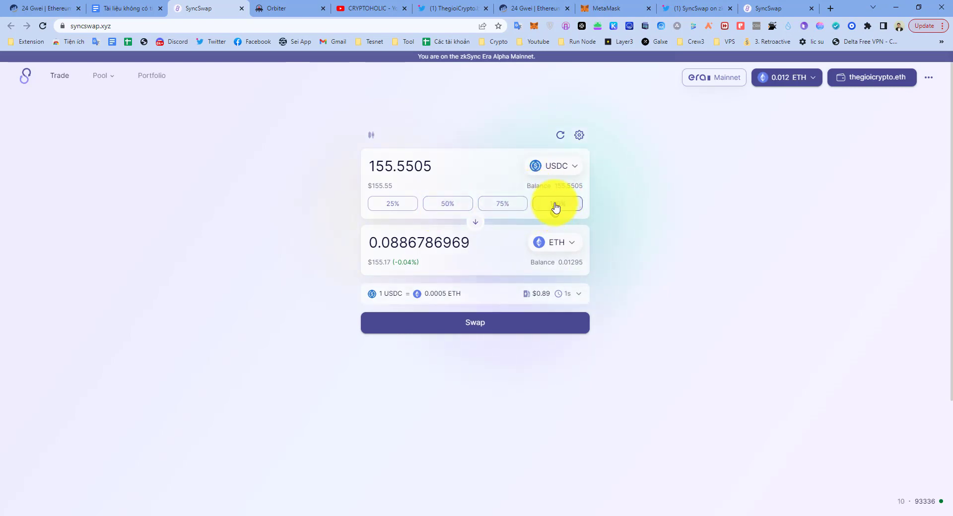
{"action": "left_click", "coordinate": [496, 322]}
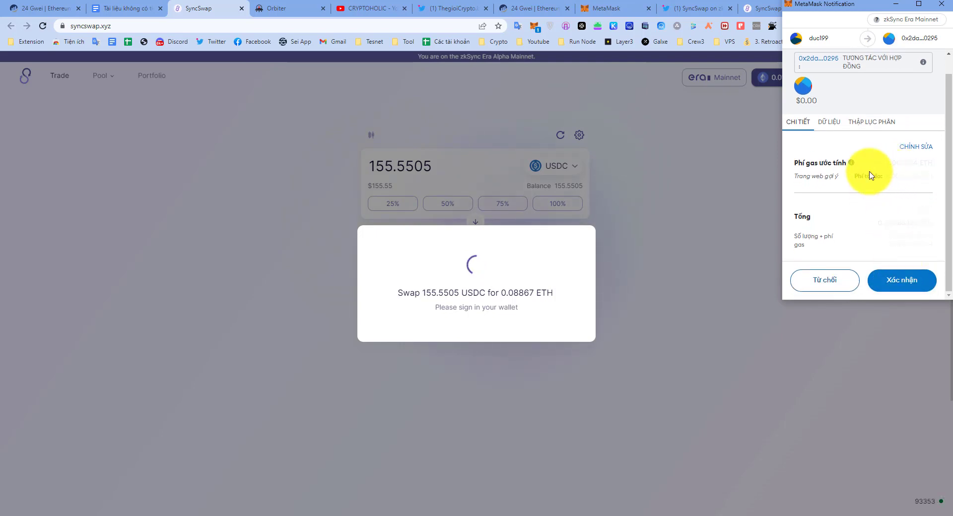
{"action": "left_click", "coordinate": [916, 287]}
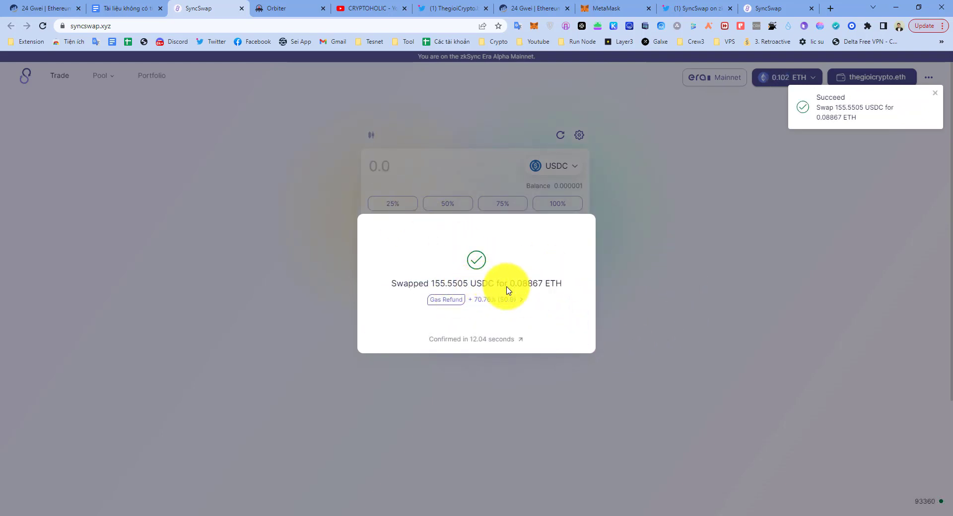
{"action": "left_click_drag", "start_coordinate": [487, 273], "coordinate": [739, 254]}
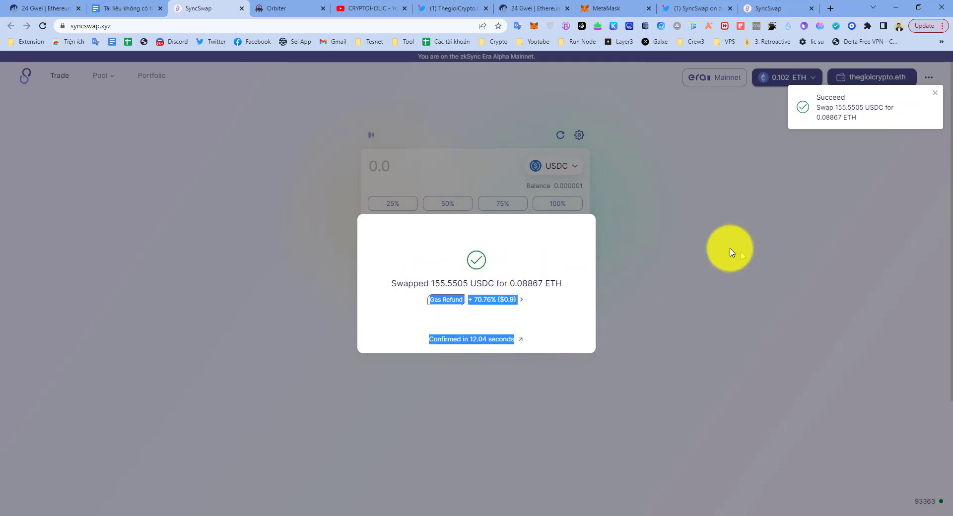
{"action": "left_click", "coordinate": [738, 253]}
- Check the list of networks available on SyncSwap
{"action": "left_click", "coordinate": [140, 24]}
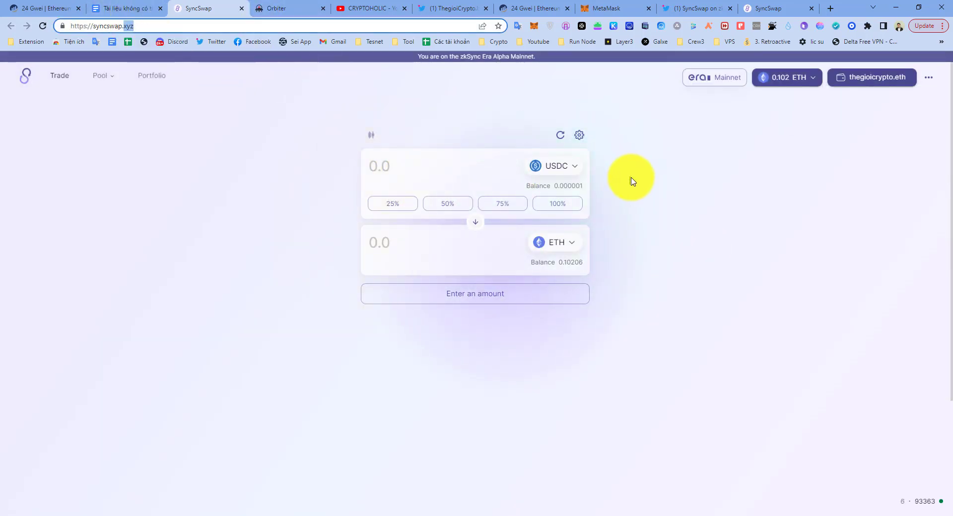
{"action": "left_click", "coordinate": [664, 191]}
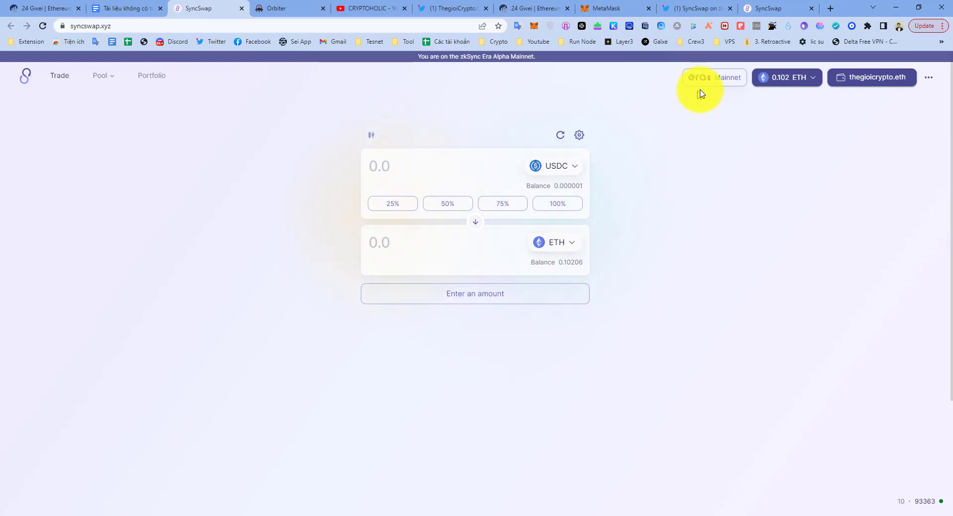
{"action": "left_click", "coordinate": [713, 83]}
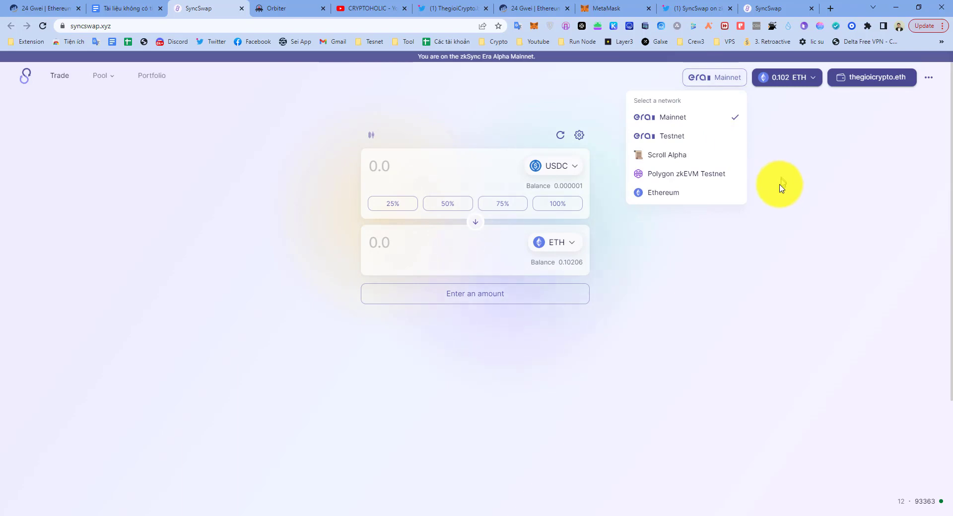
{"action": "left_click", "coordinate": [417, 58]}
- Return to the project document and open the app.mute.io link listed under Mute
{"action": "left_click", "coordinate": [139, 8]}
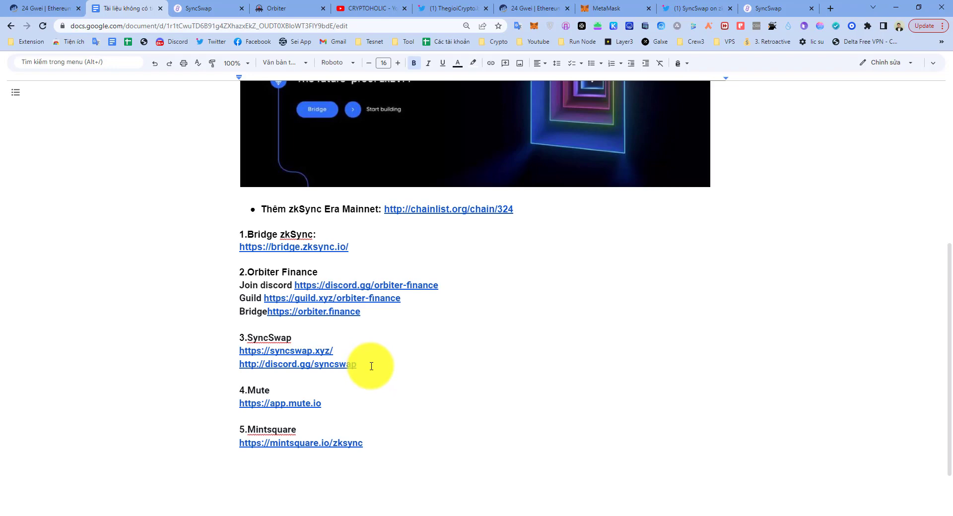
{"action": "scroll", "coordinate": [373, 370], "scroll_direction": "down", "scroll_amount": 2}
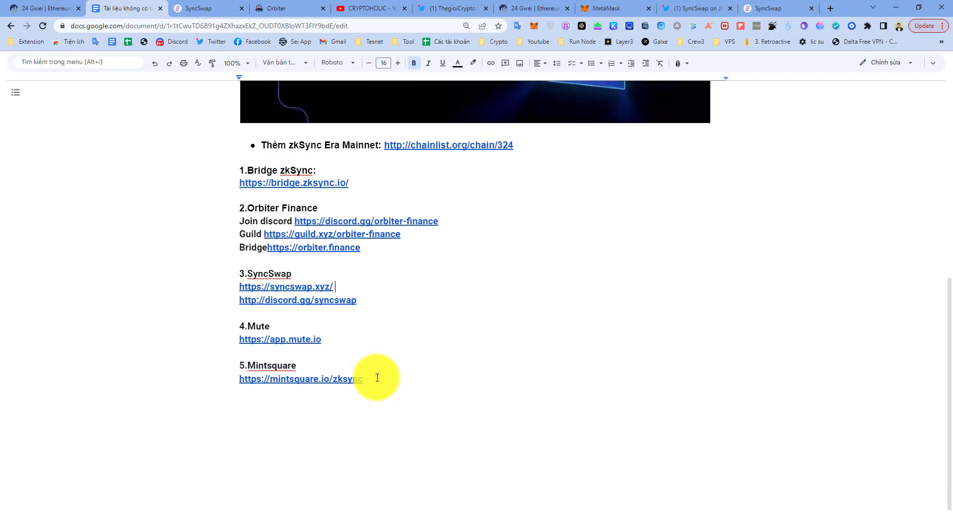
{"action": "left_click", "coordinate": [287, 331]}
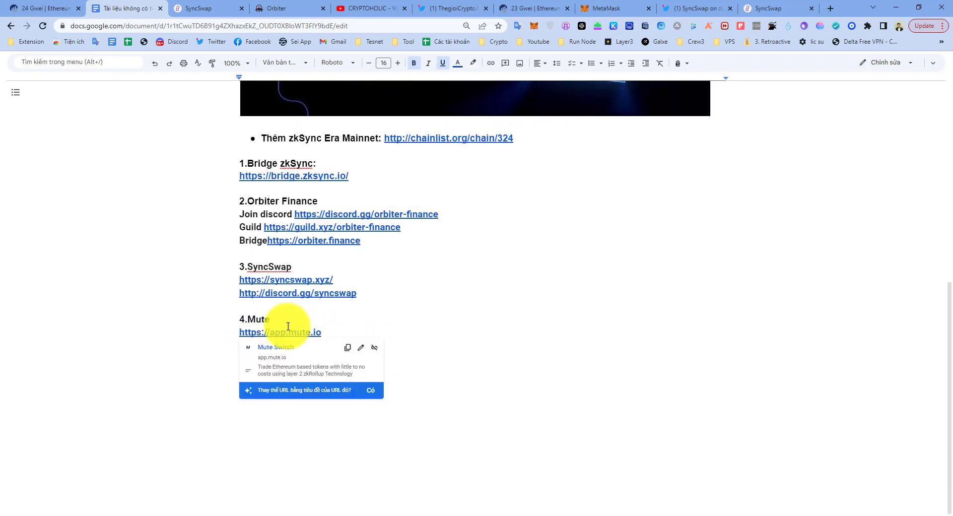
{"action": "double_click", "coordinate": [289, 320]}
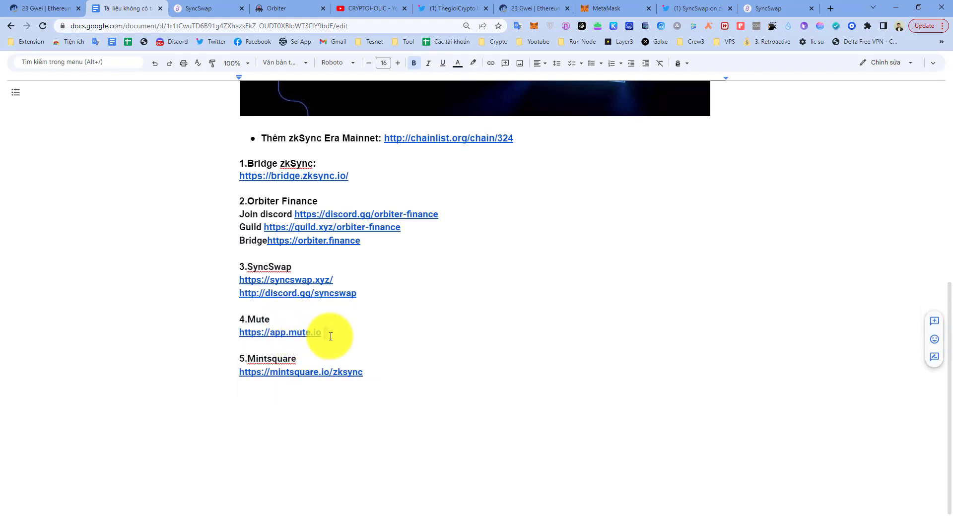
{"action": "left_click", "coordinate": [301, 334]}
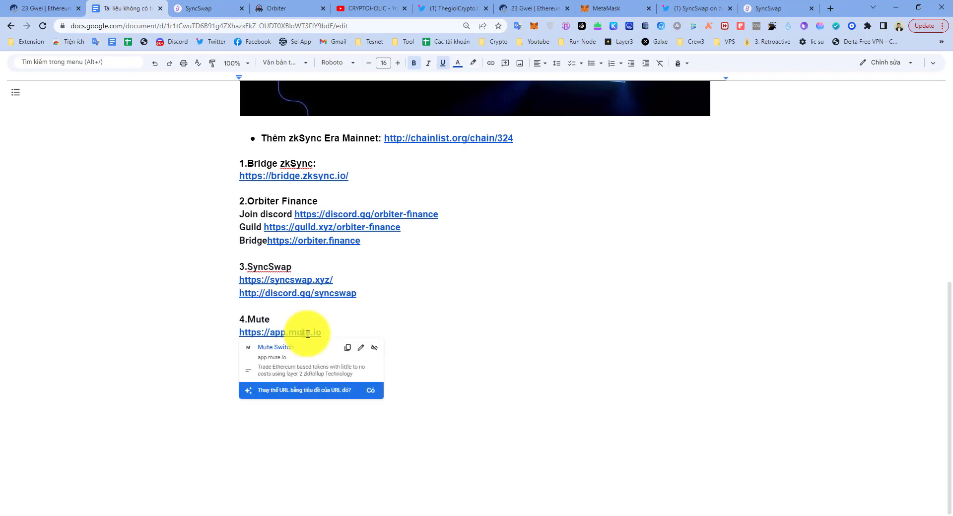
{"action": "left_click", "coordinate": [305, 346]}
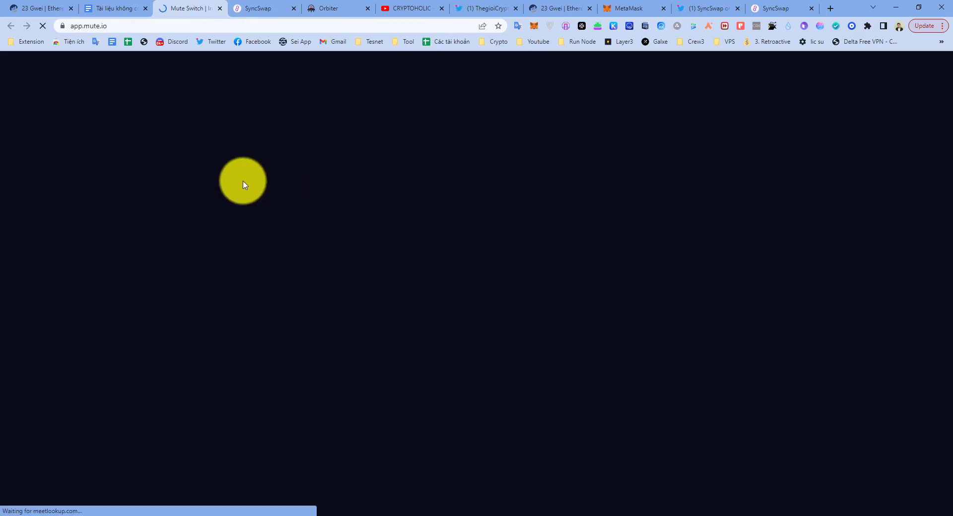
- Connect the first MetaMask account to the Mute app and approve the connection
{"action": "left_click", "coordinate": [248, 7]}
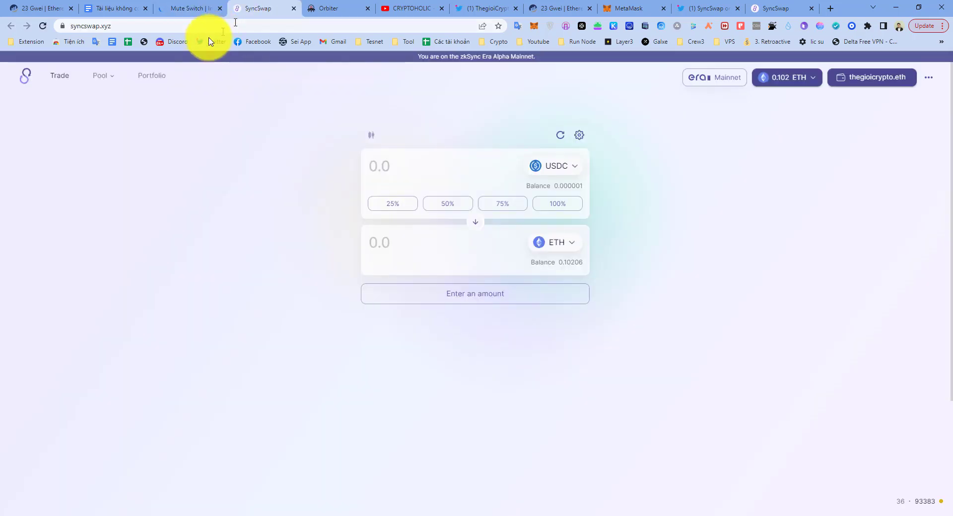
{"action": "left_click", "coordinate": [190, 28]}
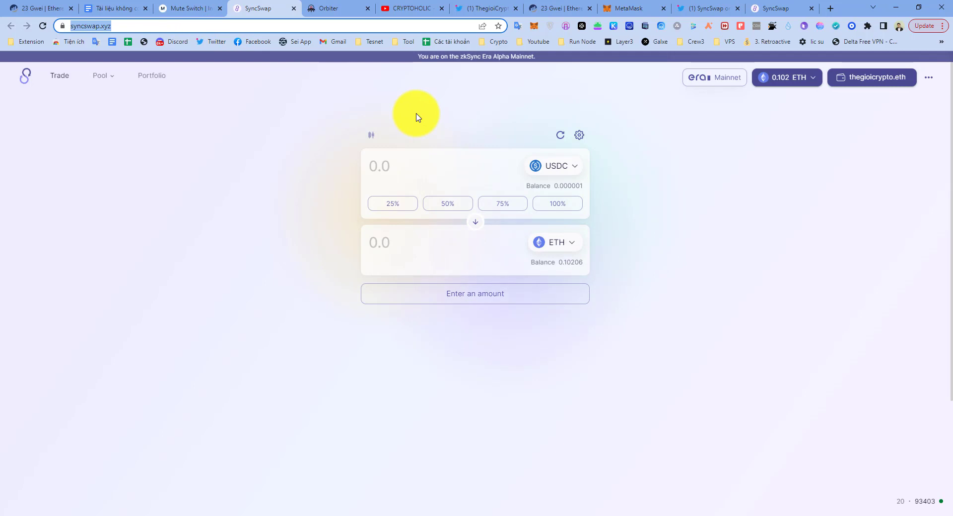
{"action": "left_click", "coordinate": [166, 8]}
{"action": "left_click", "coordinate": [606, 232]}
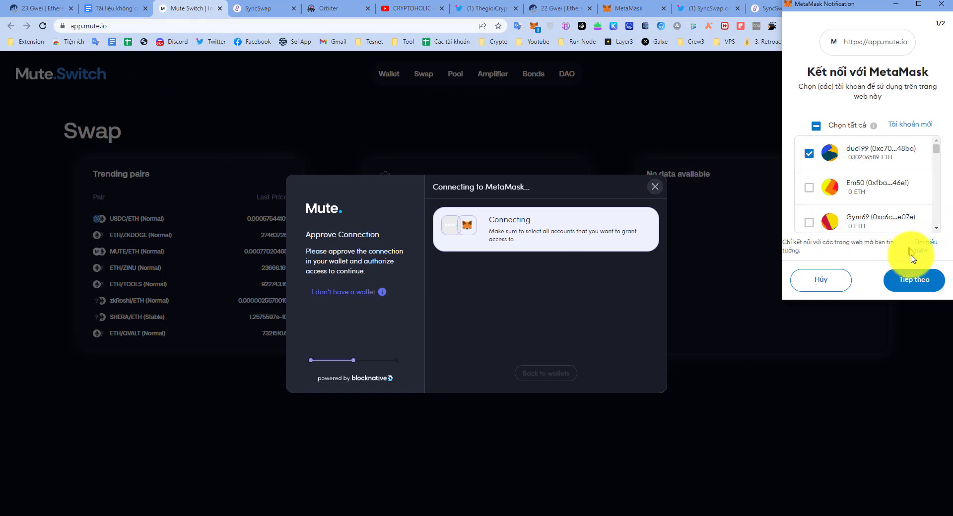
{"action": "left_click", "coordinate": [914, 277]}
{"action": "left_click", "coordinate": [912, 277]}
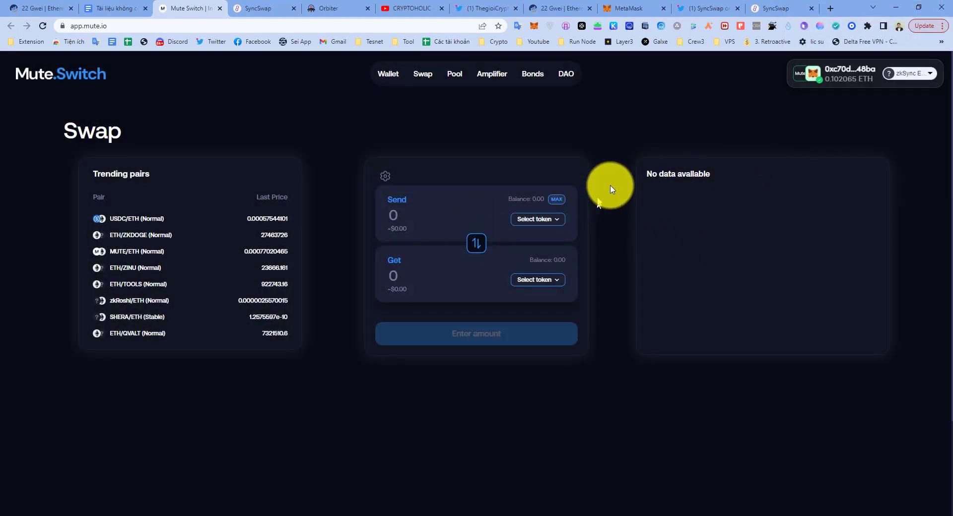
- Set up a Mute swap sending 0.05 ETH to get USDC
{"action": "left_click", "coordinate": [550, 218]}
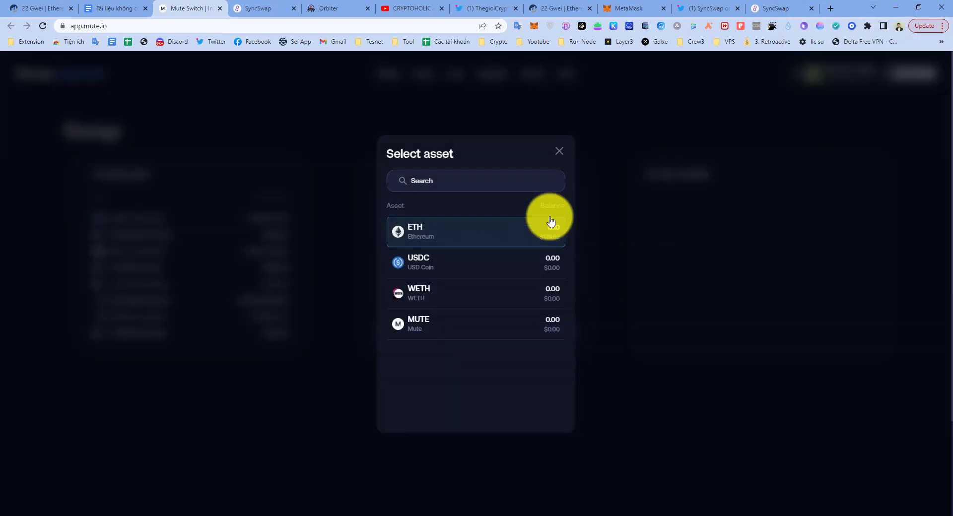
{"action": "left_click", "coordinate": [427, 238]}
{"action": "left_click", "coordinate": [530, 277]}
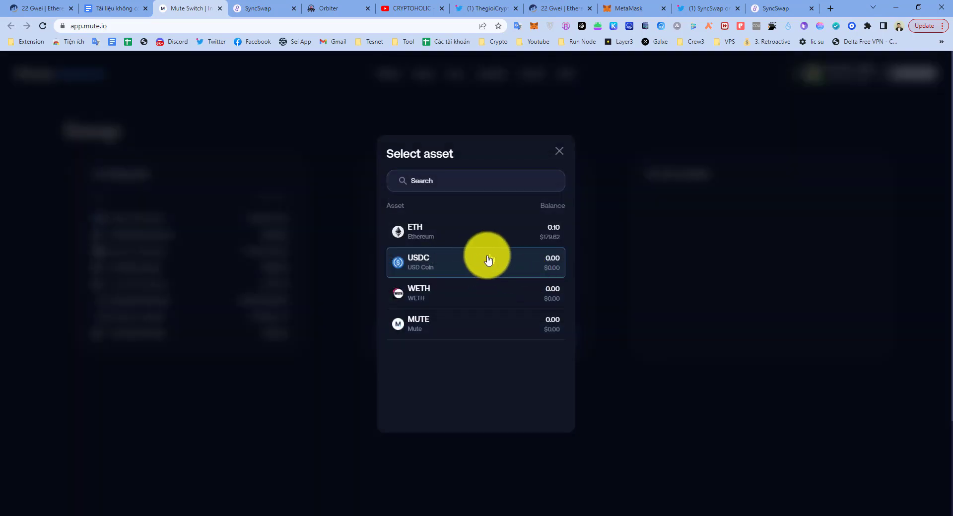
{"action": "left_click", "coordinate": [490, 260]}
{"action": "left_click", "coordinate": [495, 209]}
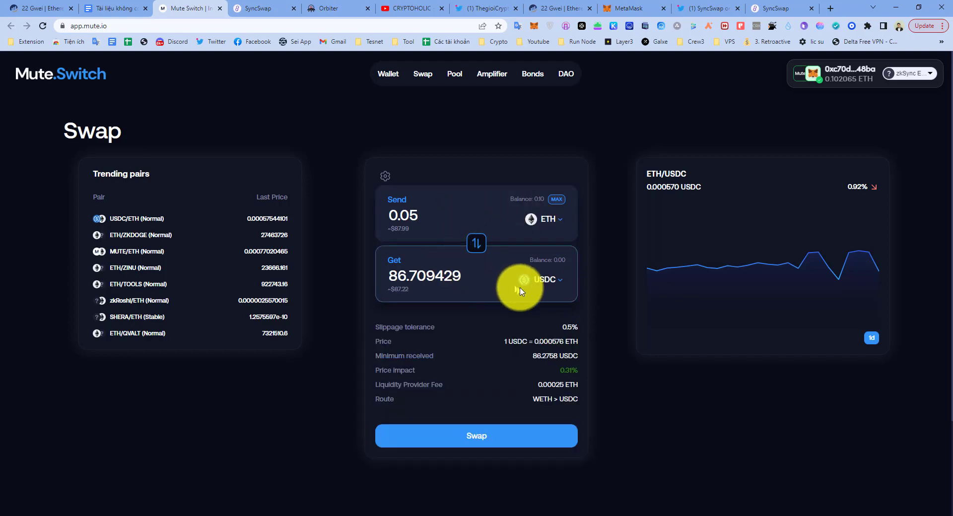
- Start the Mute swap, review its gas fee in MetaMask and reject the transaction
{"action": "left_click", "coordinate": [526, 437]}
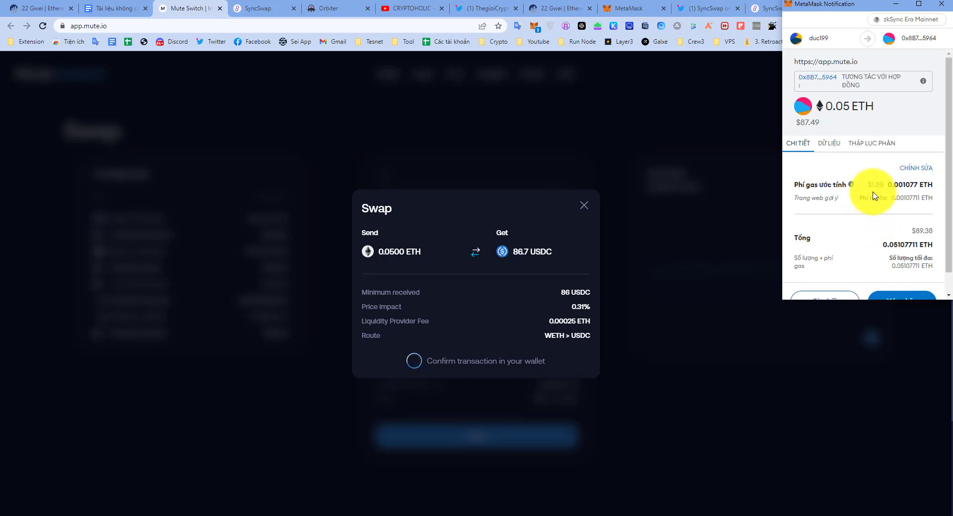
{"action": "scroll", "coordinate": [874, 184], "scroll_direction": "down", "scroll_amount": 1}
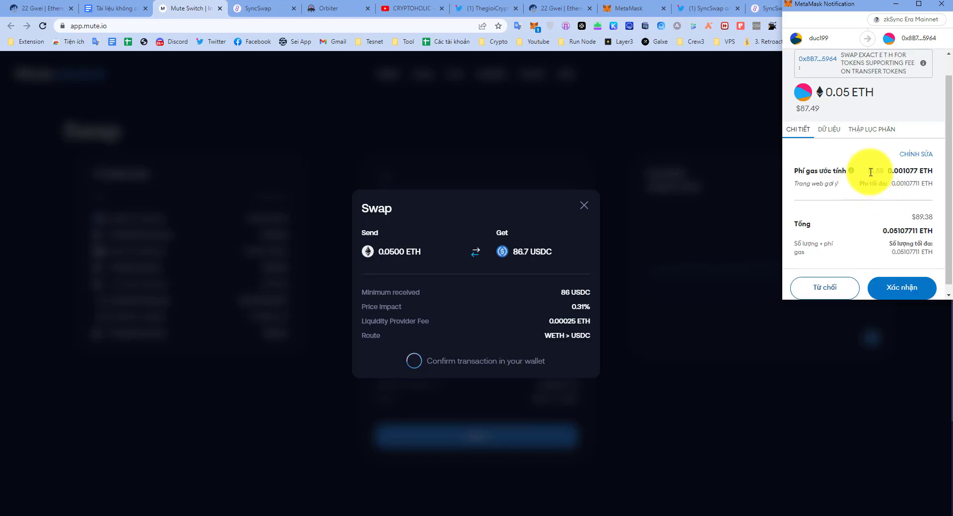
{"action": "left_click", "coordinate": [842, 284]}
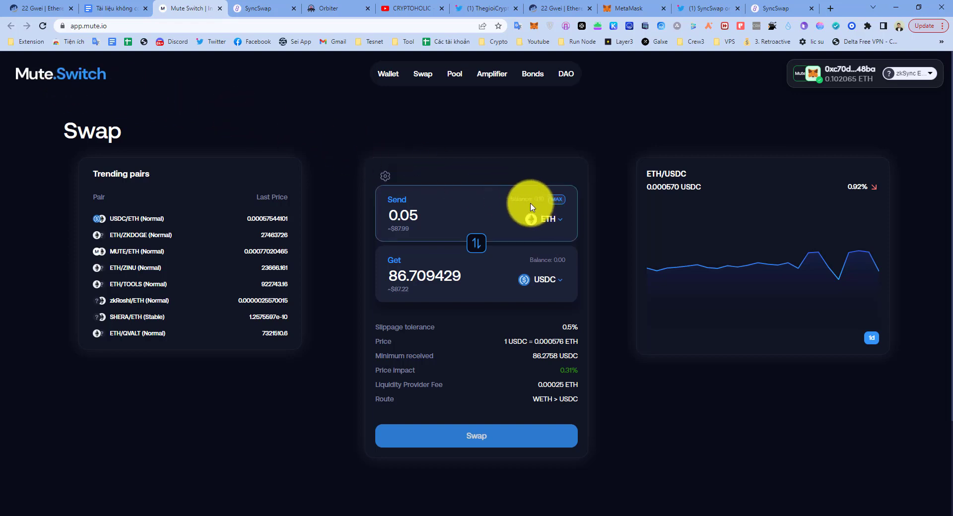
{"action": "left_click", "coordinate": [253, 7]}
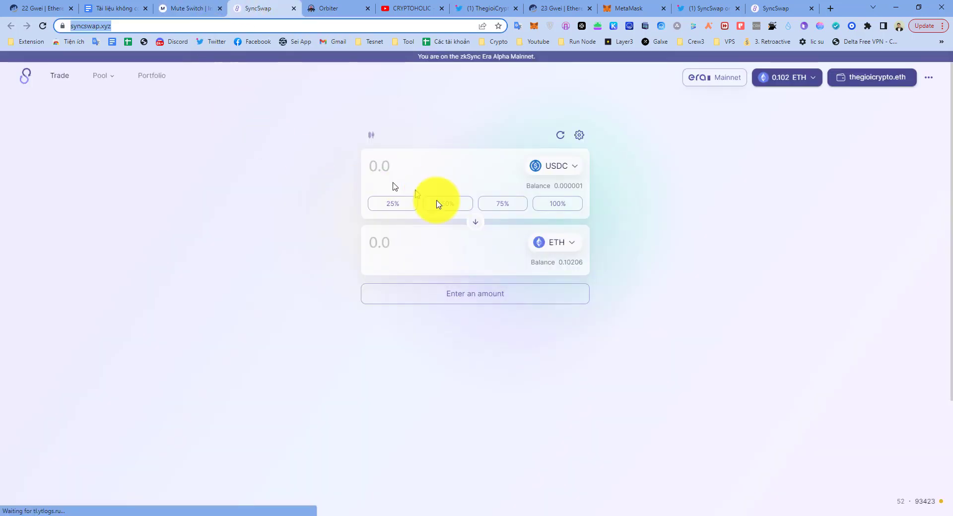
{"action": "left_click", "coordinate": [186, 8]}
{"action": "left_click", "coordinate": [262, 6]}
{"action": "left_click", "coordinate": [188, 26]}
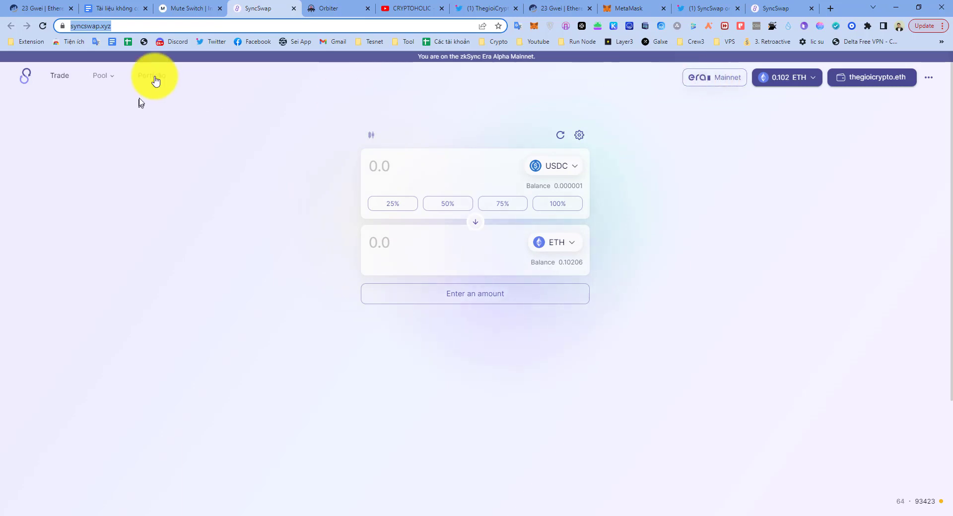
- Open the mintsquare.io/zksync link from the project document and look over the Mint Square home page
{"action": "left_click", "coordinate": [115, 8]}
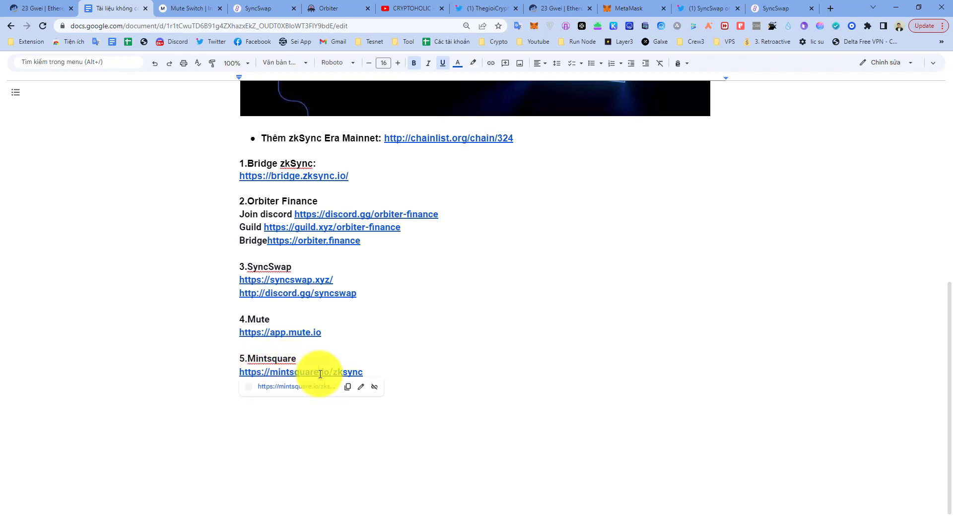
{"action": "left_click", "coordinate": [321, 388]}
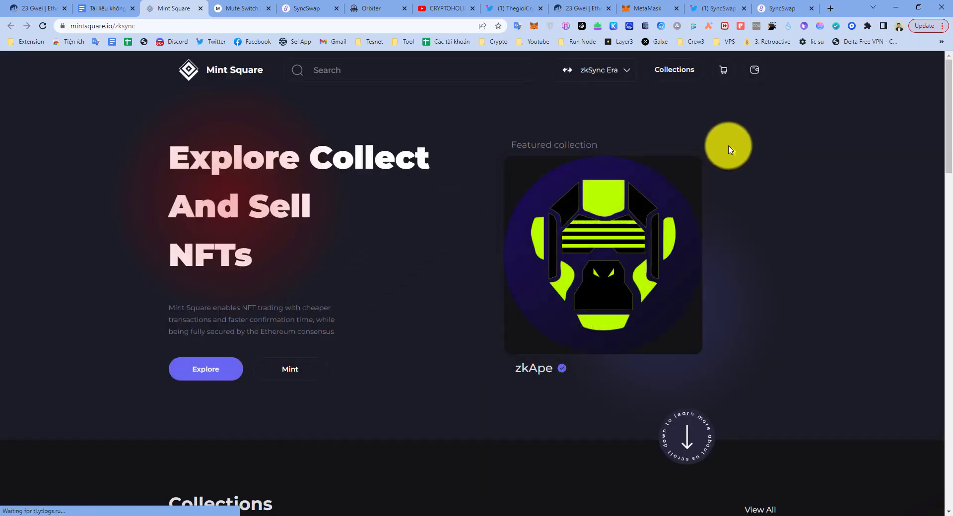
{"action": "scroll", "coordinate": [640, 397], "scroll_direction": "down", "scroll_amount": 2}
{"action": "scroll", "coordinate": [646, 349], "scroll_direction": "up", "scroll_amount": 2}
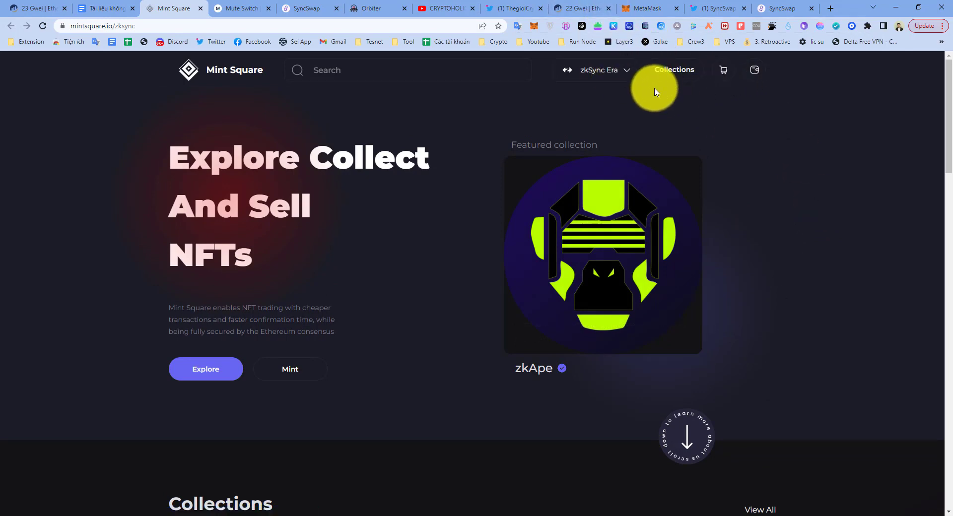
- Keep Mint Square on zkSync Era, connect the first MetaMask account to it, and close the account panel
{"action": "left_click", "coordinate": [611, 69]}
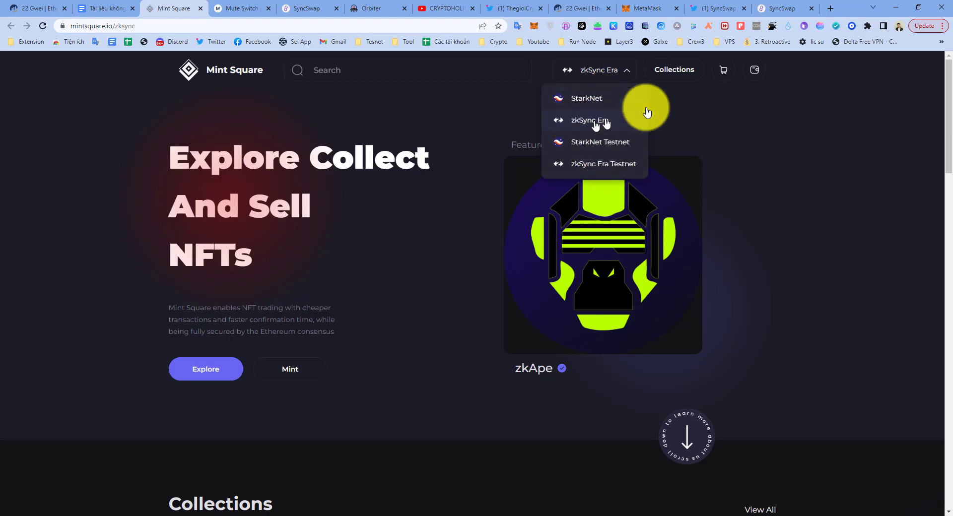
{"action": "left_click", "coordinate": [755, 70]}
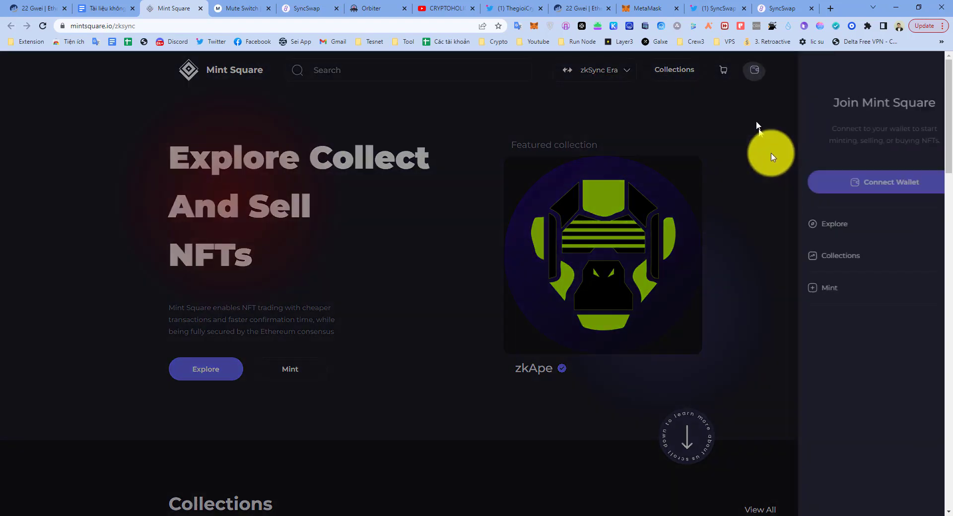
{"action": "left_click", "coordinate": [835, 193]}
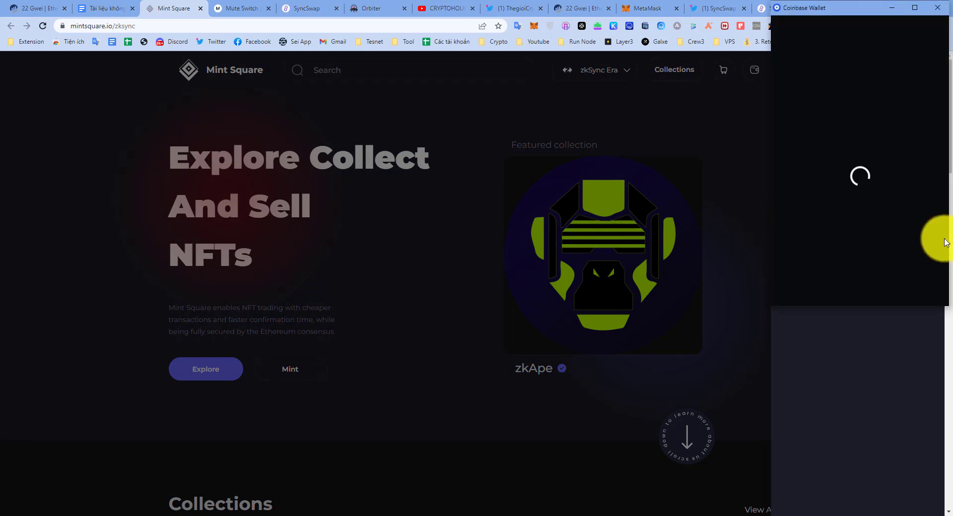
{"action": "left_click", "coordinate": [876, 267]}
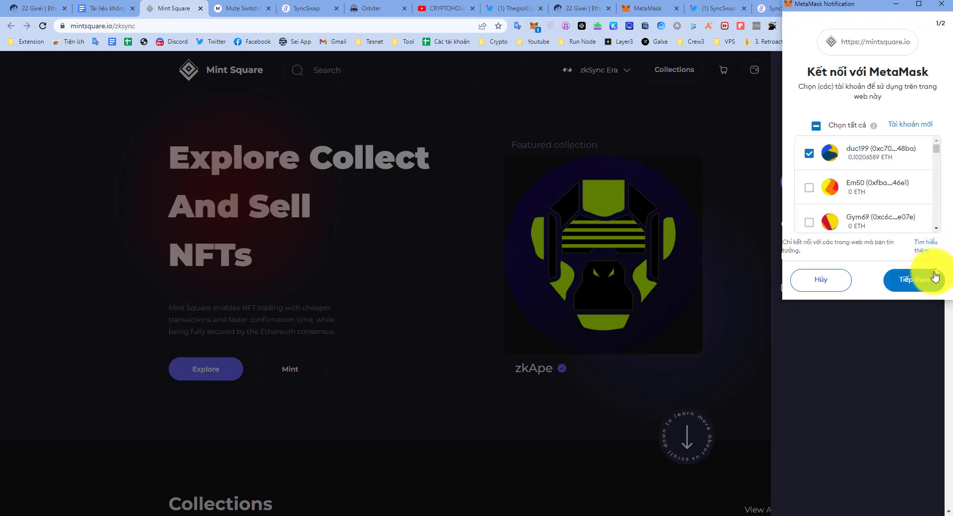
{"action": "left_click", "coordinate": [937, 273]}
{"action": "left_click", "coordinate": [930, 279]}
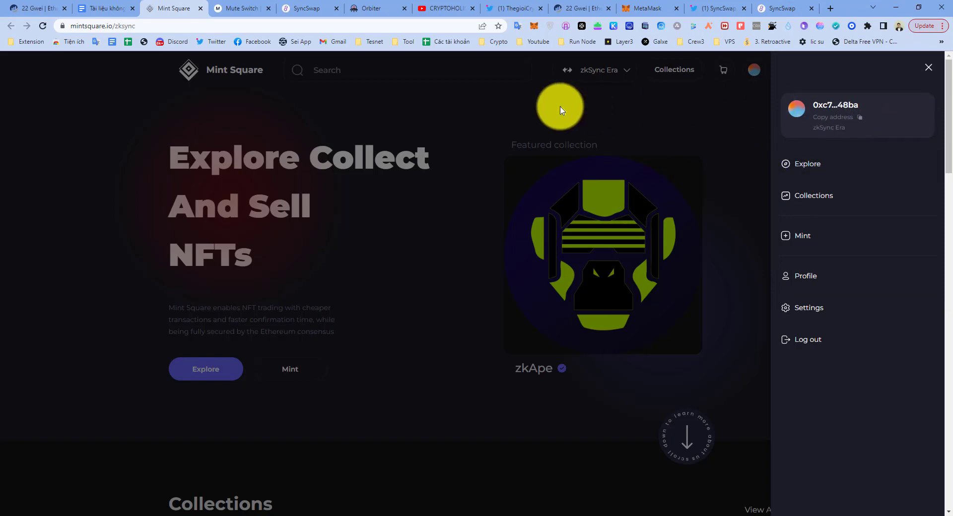
{"action": "left_click", "coordinate": [929, 68]}
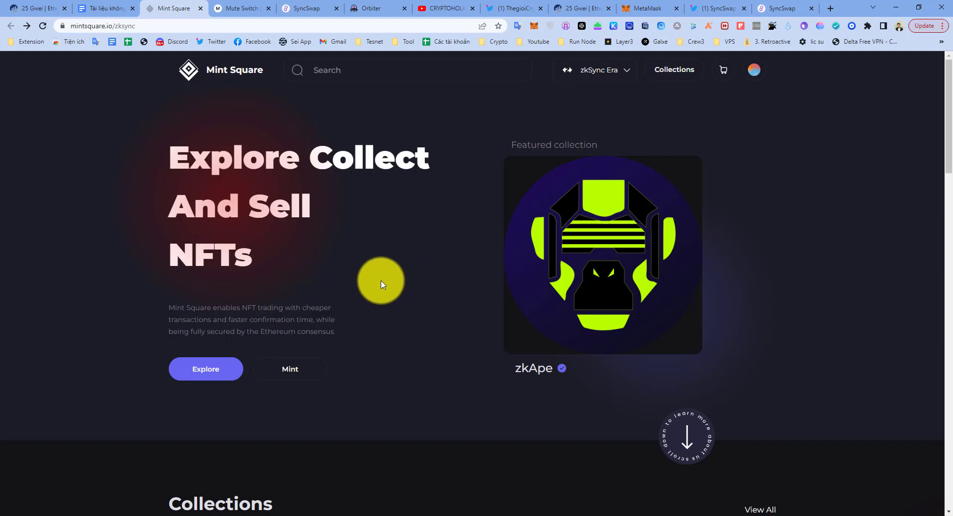
- Look at Mint Square's blank NFT minting form and its Explore page of collections
{"action": "left_click", "coordinate": [307, 377]}
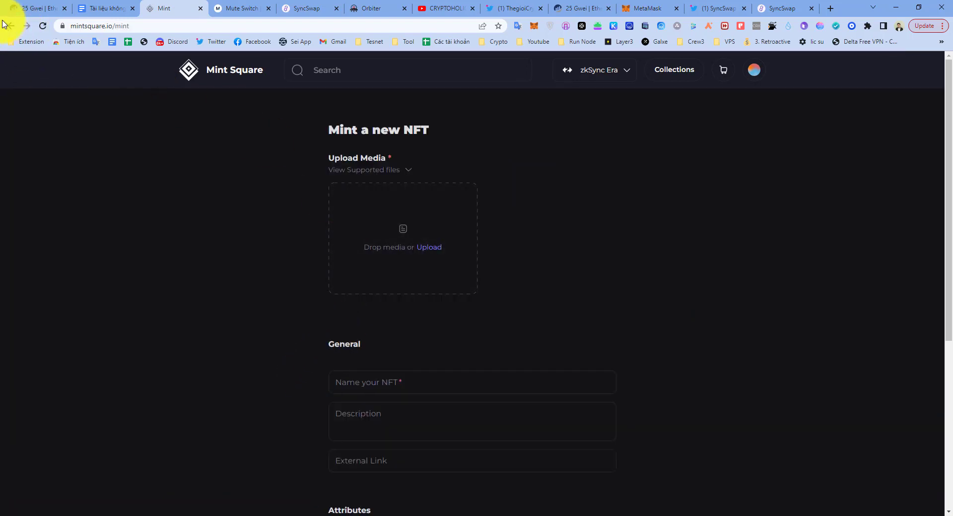
{"action": "left_click", "coordinate": [6, 25]}
{"action": "left_click", "coordinate": [209, 368]}
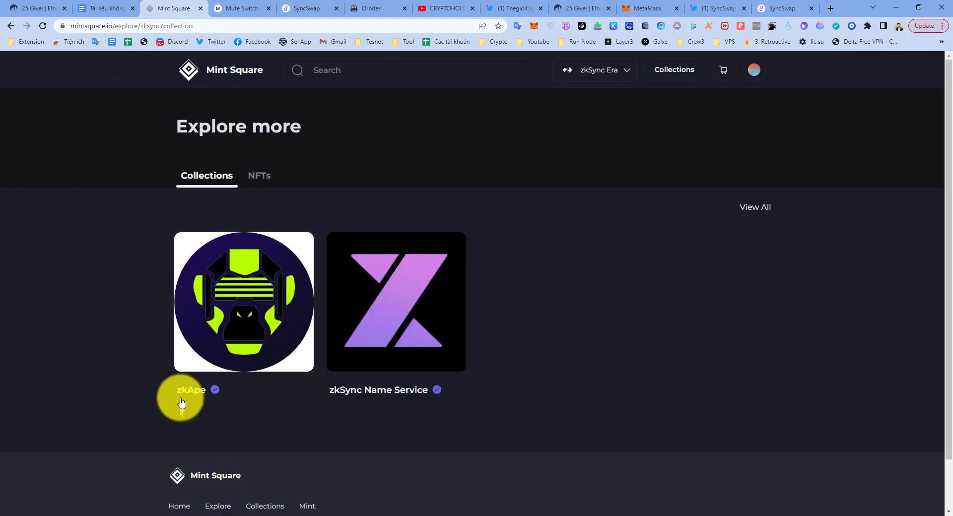
{"action": "left_click", "coordinate": [15, 26]}
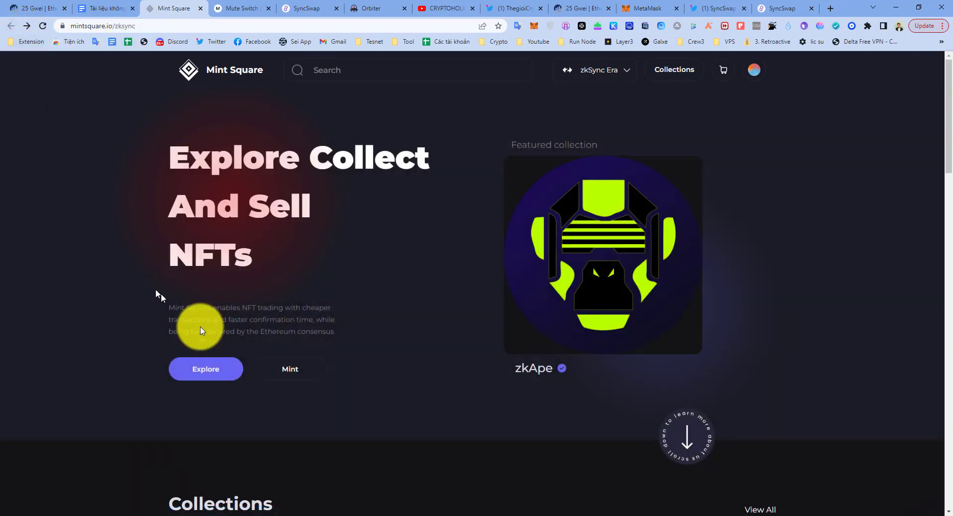
{"action": "left_click", "coordinate": [218, 377]}
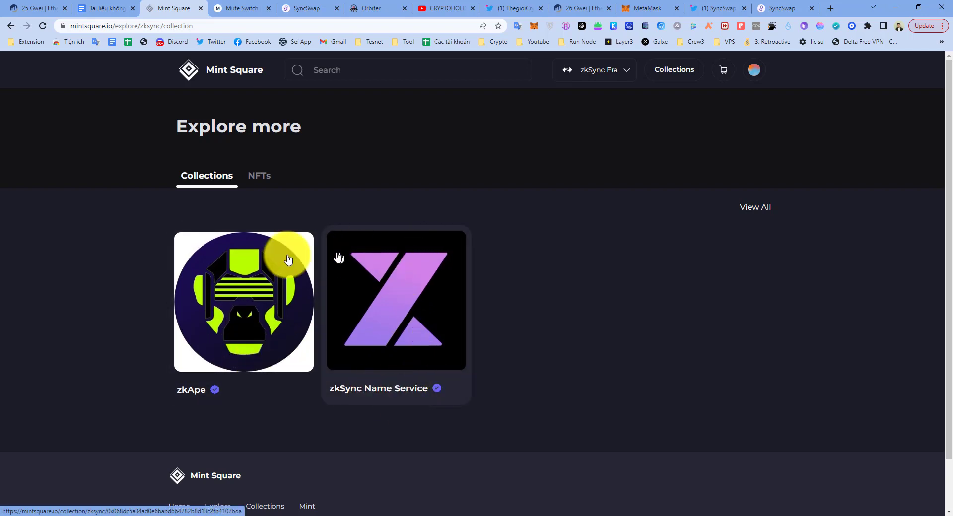
- Open the zkSync Name Service collection and browse its listed .zk names and prices
{"action": "left_click", "coordinate": [394, 312]}
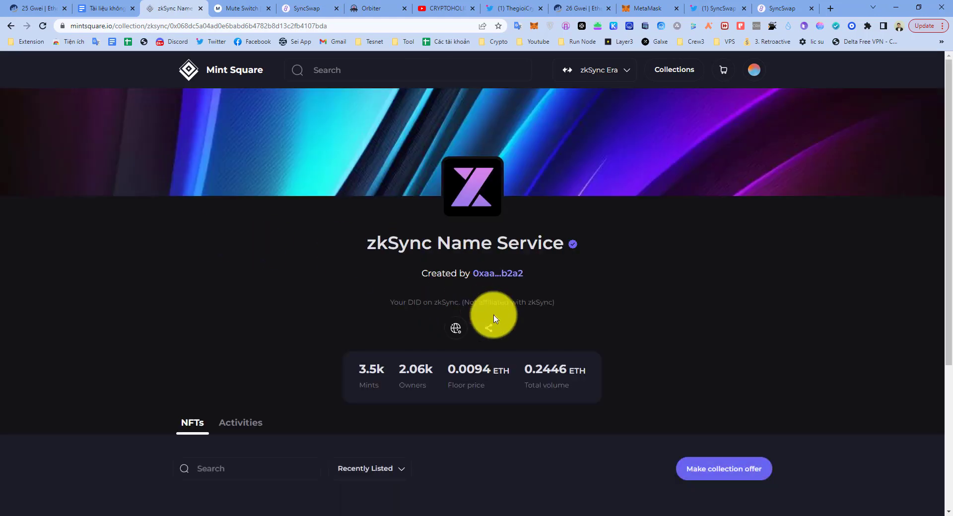
{"action": "scroll", "coordinate": [494, 319], "scroll_direction": "down", "scroll_amount": 4}
{"action": "scroll", "coordinate": [494, 320], "scroll_direction": "down", "scroll_amount": 2}
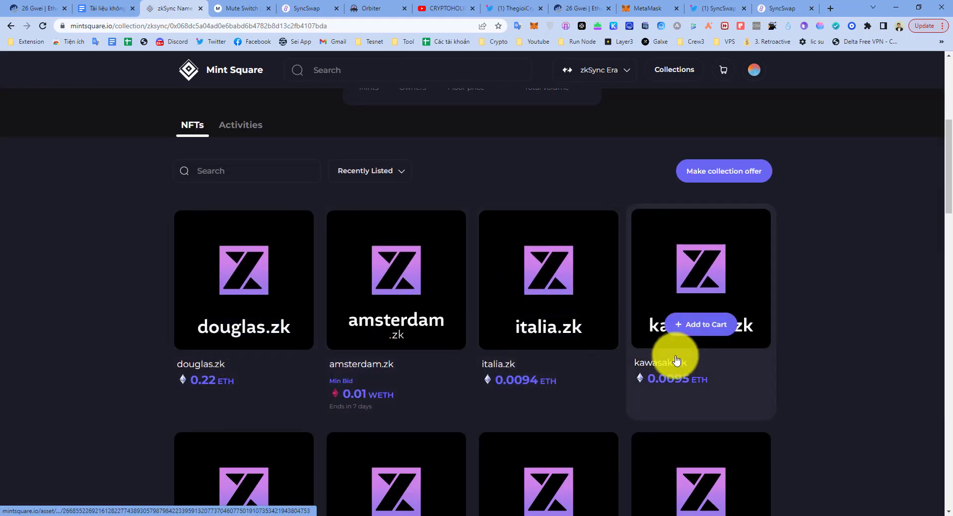
{"action": "scroll", "coordinate": [676, 397], "scroll_direction": "down", "scroll_amount": 4}
{"action": "scroll", "coordinate": [489, 373], "scroll_direction": "down", "scroll_amount": 2}
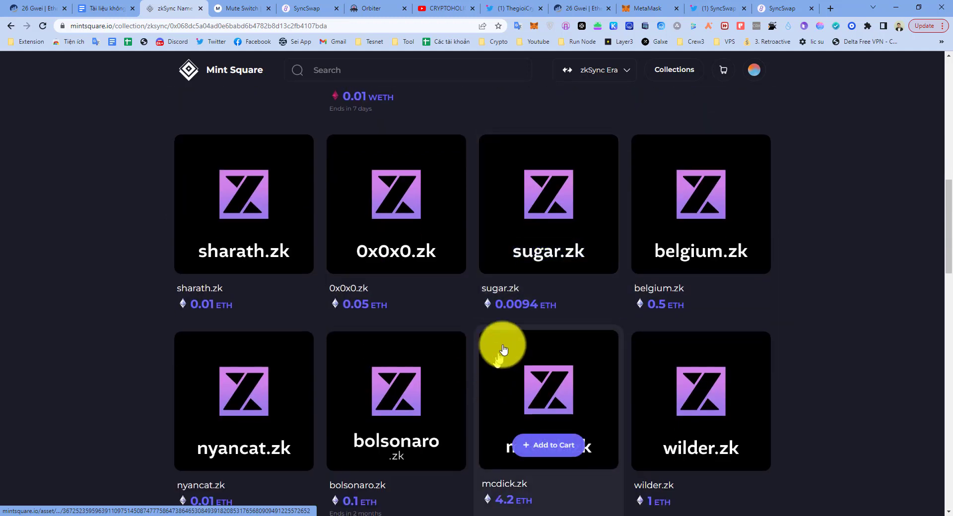
{"action": "scroll", "coordinate": [421, 335], "scroll_direction": "down", "scroll_amount": 4}
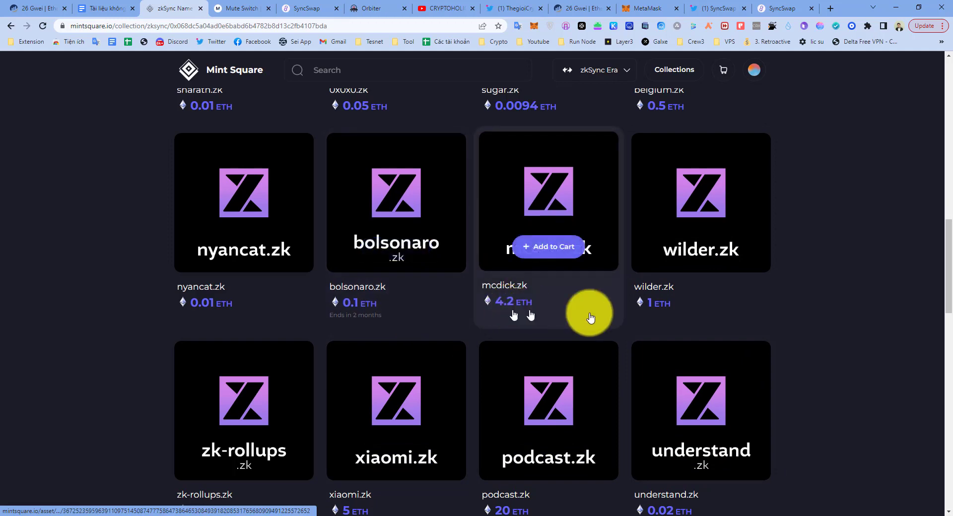
{"action": "scroll", "coordinate": [666, 338], "scroll_direction": "down", "scroll_amount": 4}
{"action": "scroll", "coordinate": [660, 340], "scroll_direction": "up", "scroll_amount": 15}
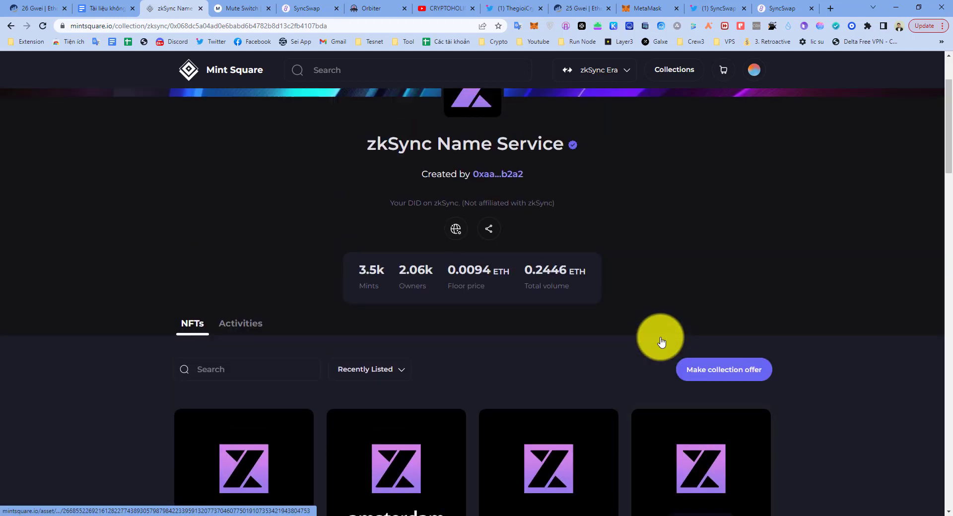
{"action": "scroll", "coordinate": [467, 365], "scroll_direction": "down", "scroll_amount": 2}
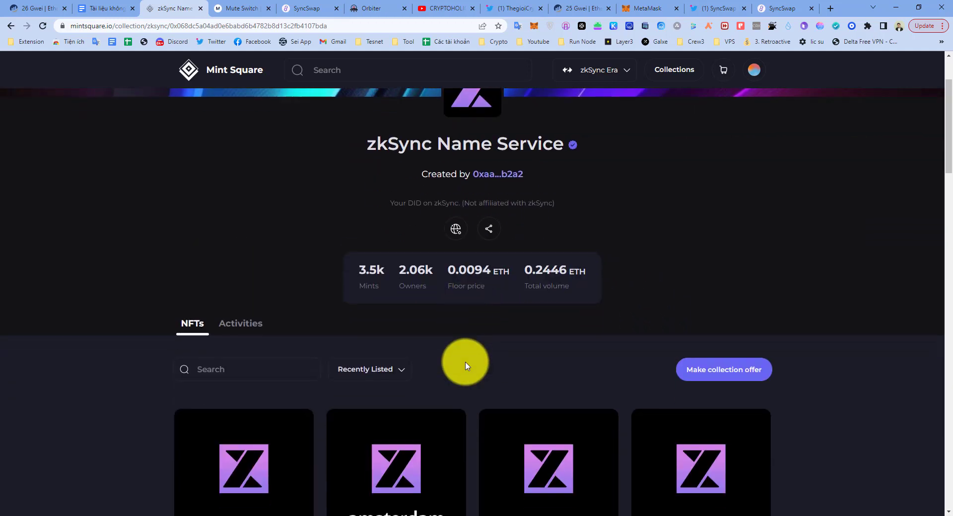
- Sort the zkSync Name Service listings by price from low to high and examine the cheapest names
{"action": "left_click", "coordinate": [380, 379]}
{"action": "left_click", "coordinate": [389, 419]}
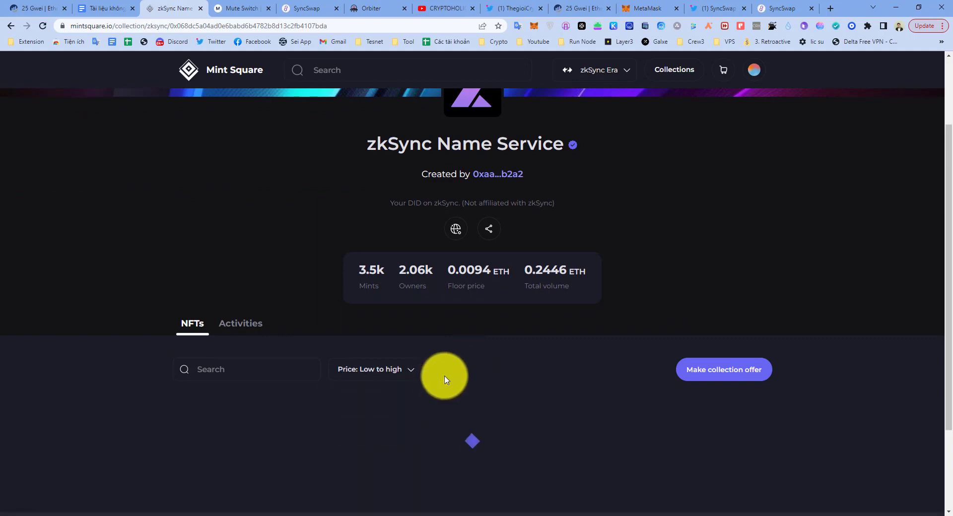
{"action": "scroll", "coordinate": [440, 376], "scroll_direction": "down", "scroll_amount": 4}
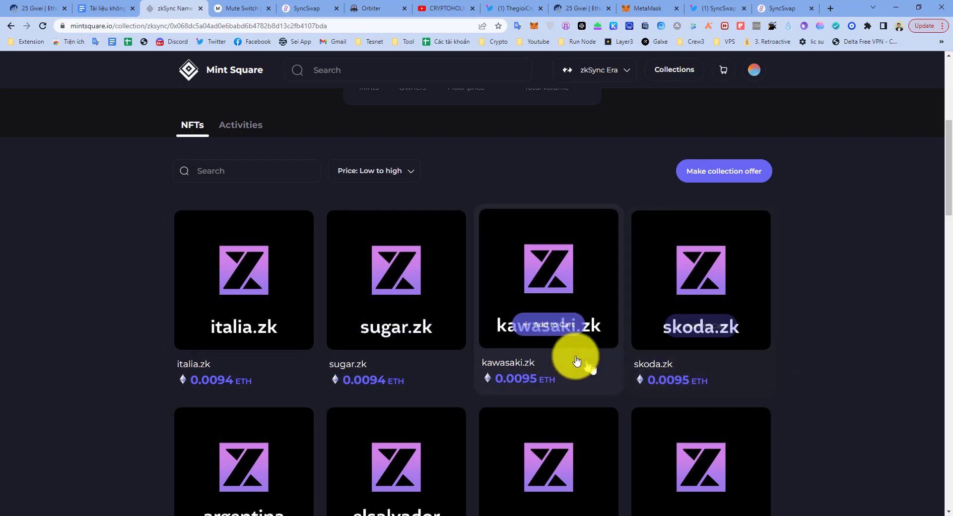
{"action": "scroll", "coordinate": [801, 350], "scroll_direction": "up", "scroll_amount": 6}
{"action": "scroll", "coordinate": [803, 350], "scroll_direction": "down", "scroll_amount": 2}
{"action": "scroll", "coordinate": [804, 350], "scroll_direction": "up", "scroll_amount": 2}
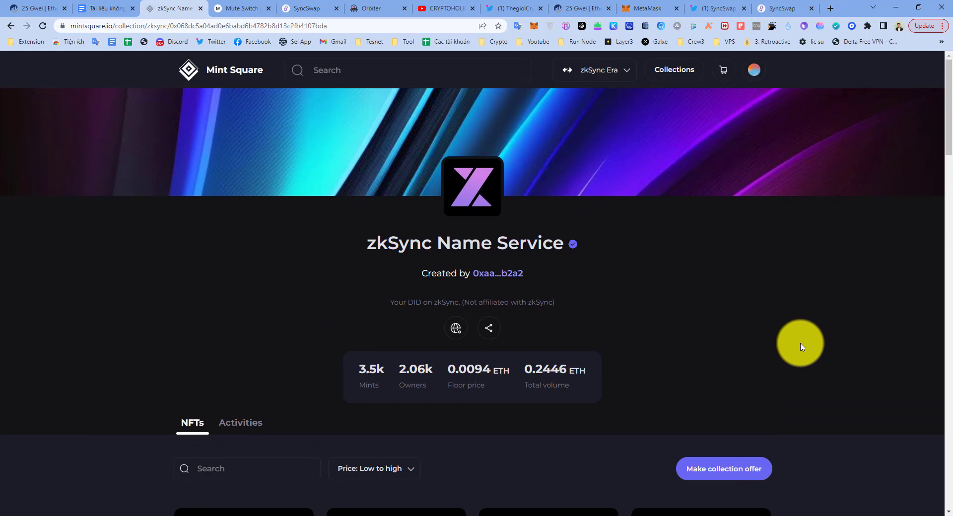
{"action": "scroll", "coordinate": [800, 343], "scroll_direction": "down", "scroll_amount": 6}
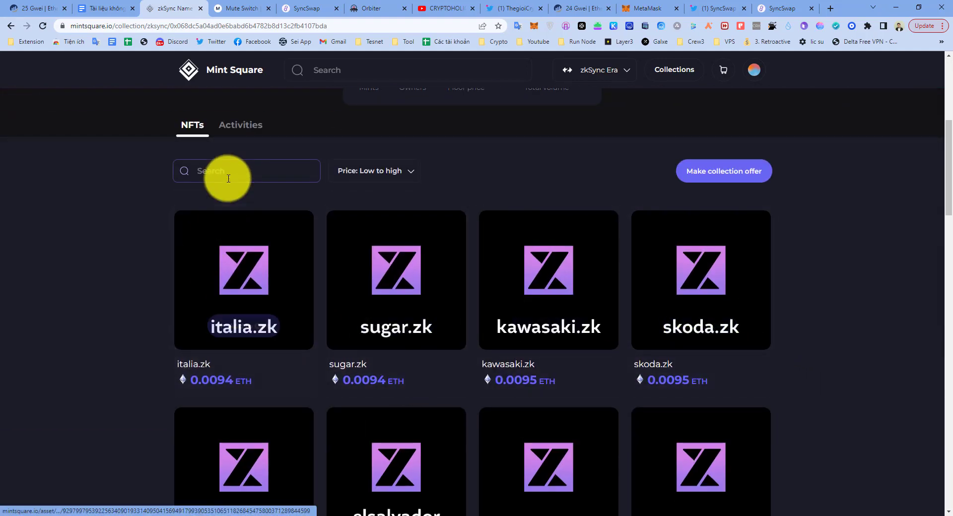
{"action": "scroll", "coordinate": [404, 245], "scroll_direction": "up", "scroll_amount": 2}
{"action": "scroll", "coordinate": [506, 272], "scroll_direction": "up", "scroll_amount": 4}
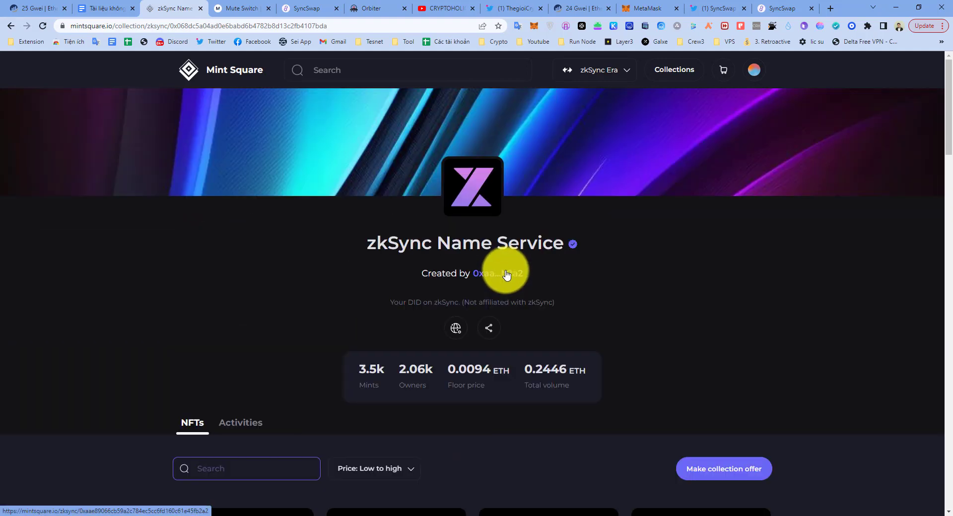
- Go back to the collections and open zkApe to browse its listed NFTs and prices
{"action": "left_click", "coordinate": [11, 25]}
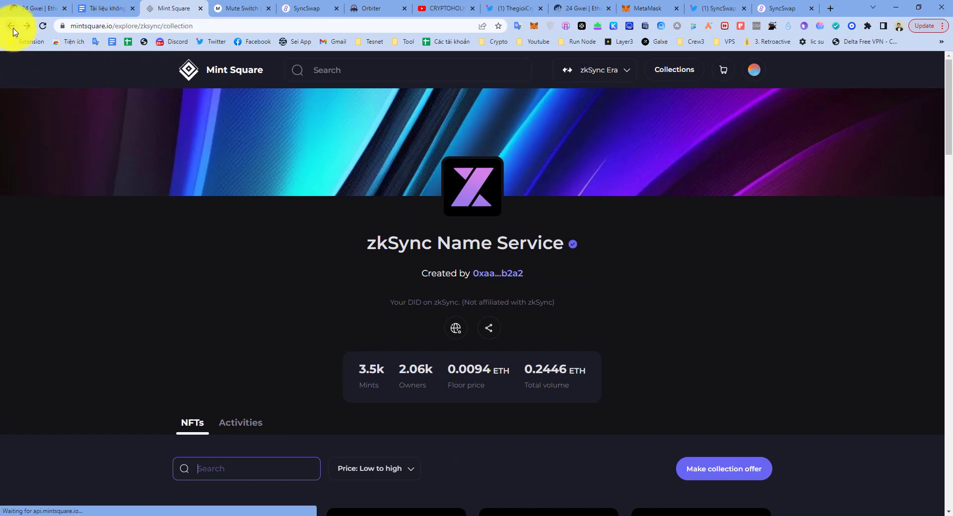
{"action": "left_click", "coordinate": [238, 367]}
{"action": "scroll", "coordinate": [336, 304], "scroll_direction": "down", "scroll_amount": 4}
{"action": "scroll", "coordinate": [509, 368], "scroll_direction": "down", "scroll_amount": 2}
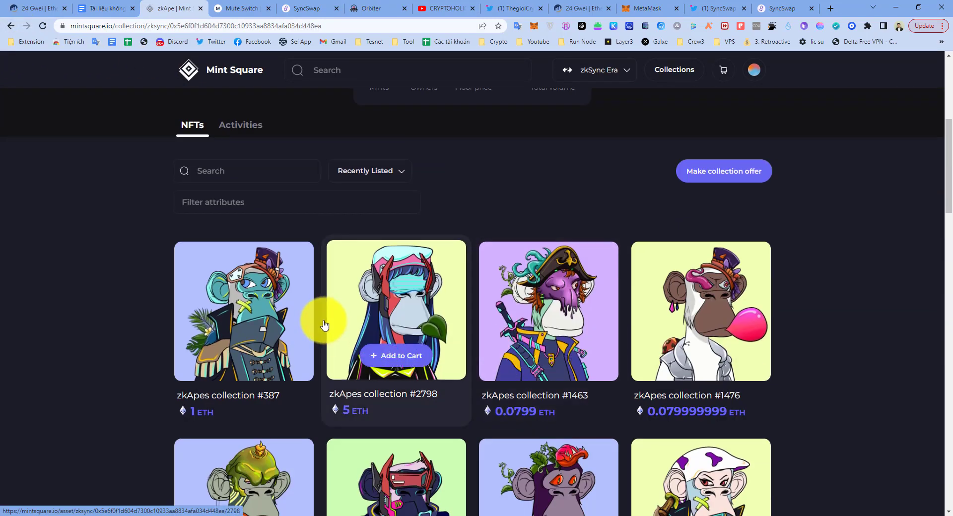
{"action": "scroll", "coordinate": [864, 362], "scroll_direction": "down", "scroll_amount": 4}
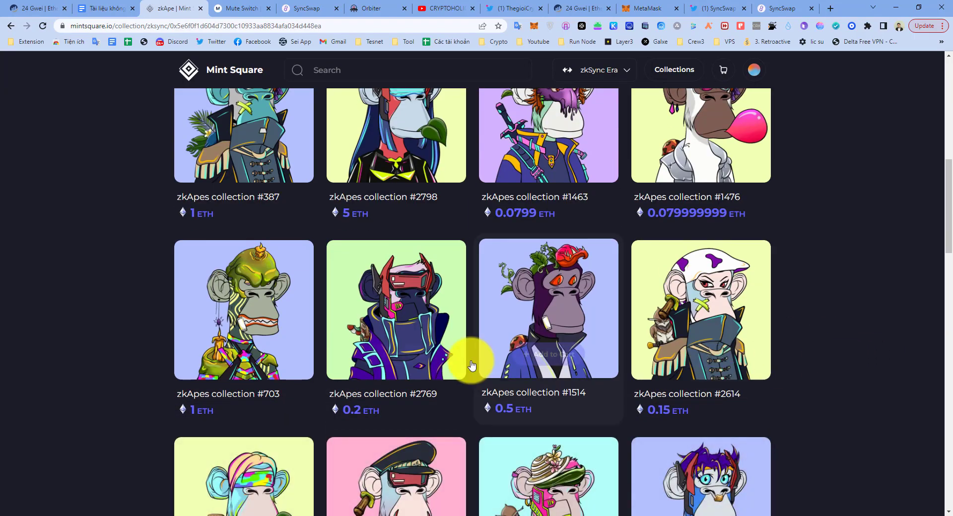
{"action": "scroll", "coordinate": [472, 358], "scroll_direction": "down", "scroll_amount": 4}
{"action": "scroll", "coordinate": [695, 335], "scroll_direction": "down", "scroll_amount": 4}
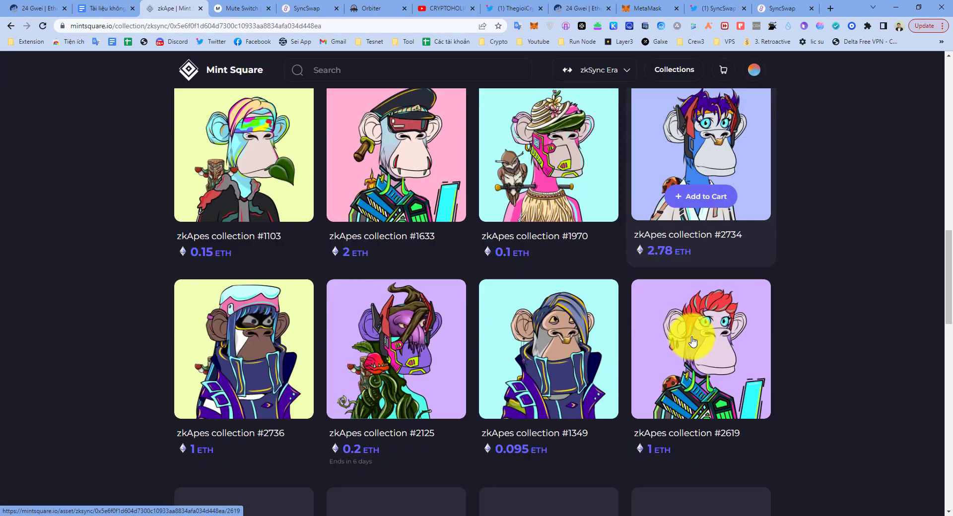
{"action": "scroll", "coordinate": [685, 338], "scroll_direction": "up", "scroll_amount": 15}
{"action": "scroll", "coordinate": [677, 340], "scroll_direction": "up", "scroll_amount": 4}
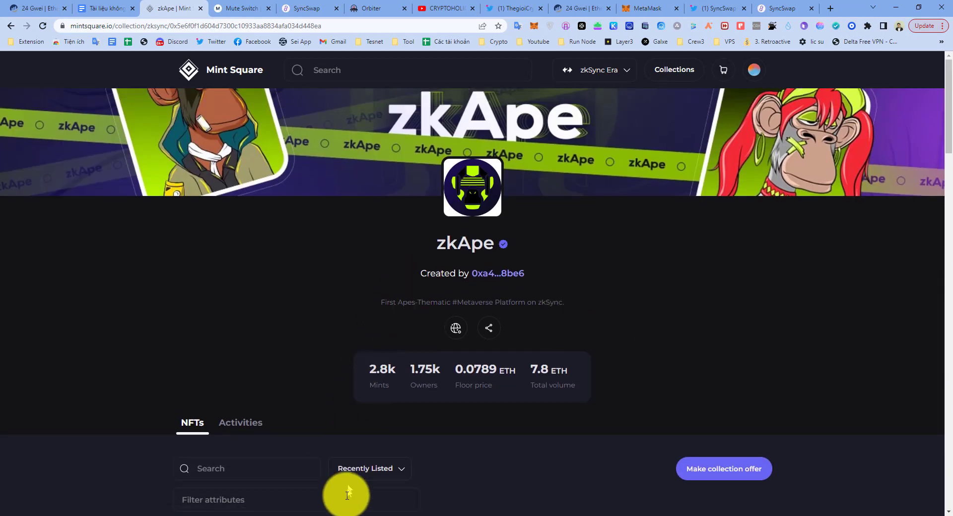
- Sort the zkApe listings by price from low to high and examine the cheapest NFTs
{"action": "left_click", "coordinate": [378, 469]}
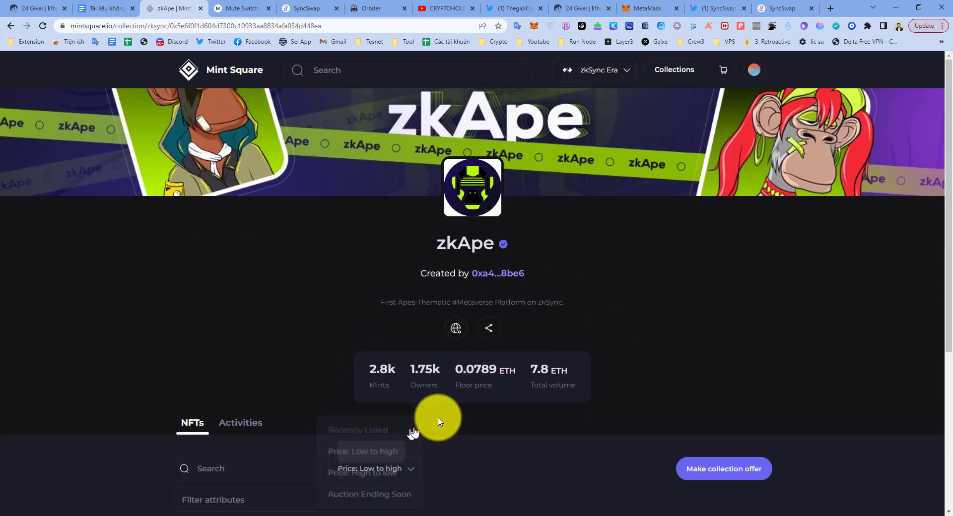
{"action": "left_click", "coordinate": [392, 450]}
{"action": "scroll", "coordinate": [447, 397], "scroll_direction": "down", "scroll_amount": 6}
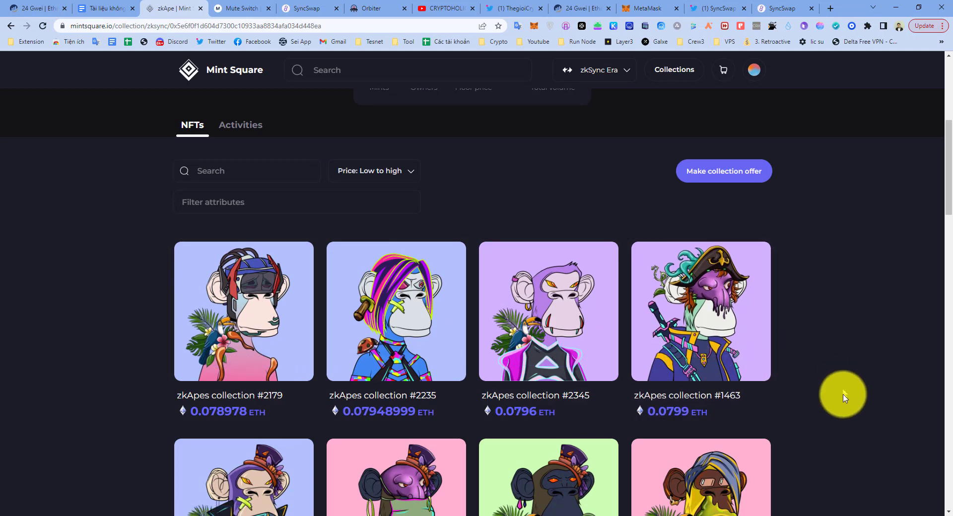
{"action": "scroll", "coordinate": [845, 392], "scroll_direction": "up", "scroll_amount": 6}
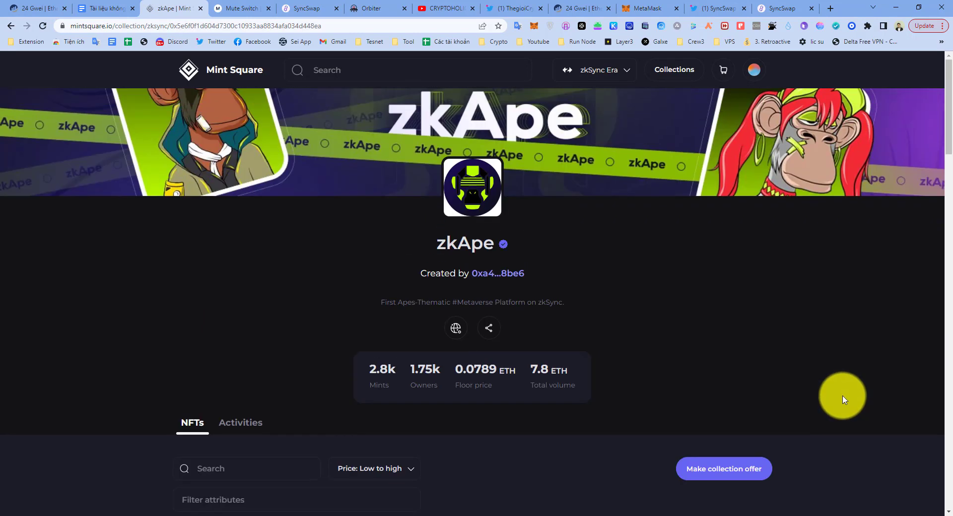
- Return to the Mint Square home page and open the form for minting a new NFT
{"action": "left_click", "coordinate": [15, 26]}
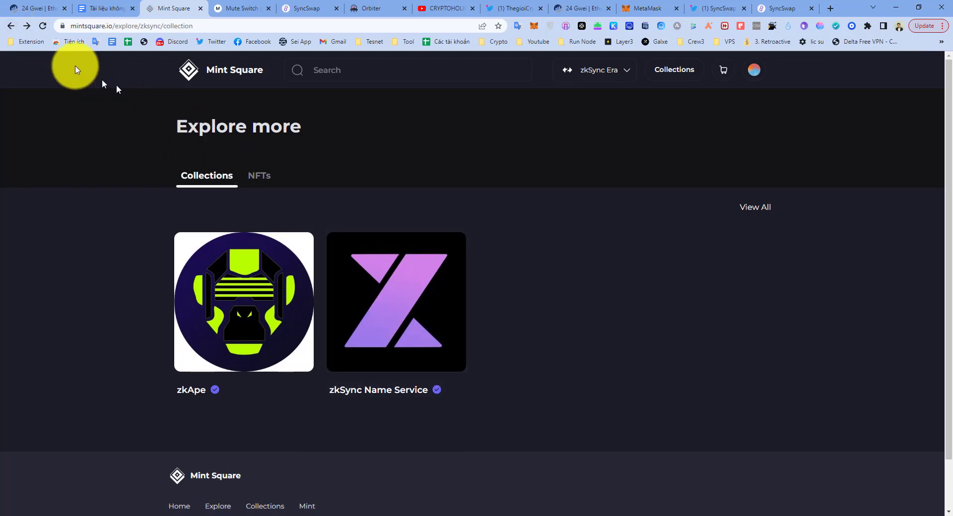
{"action": "left_click", "coordinate": [32, 41]}
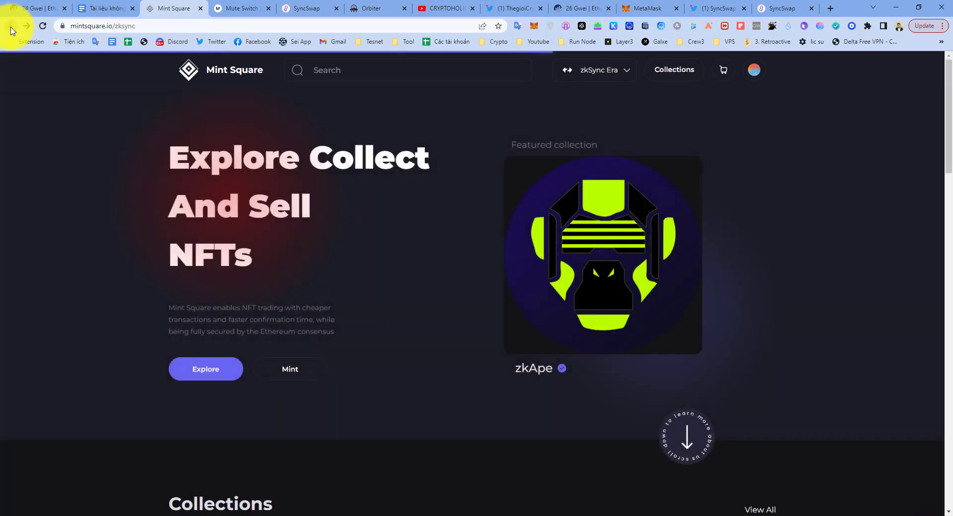
{"action": "left_click", "coordinate": [307, 367]}
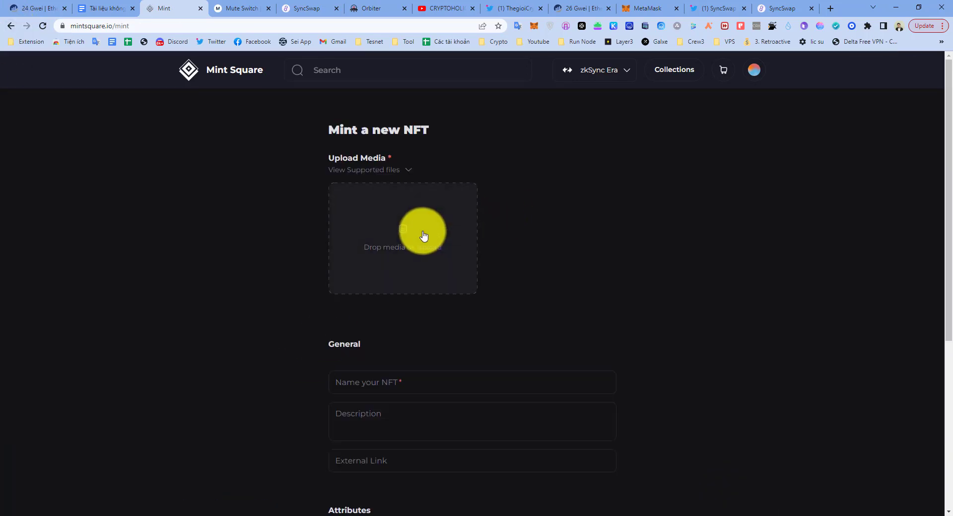
- Upload the laser-eyed ape image with the orange background from the Bayc NFT folder as the NFT's media
{"action": "left_click", "coordinate": [456, 238]}
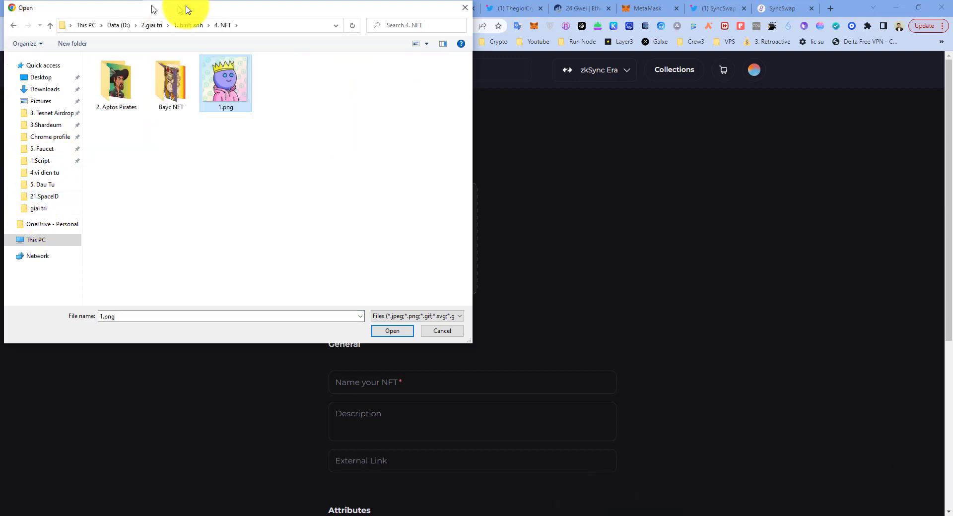
{"action": "double_click", "coordinate": [131, 94]}
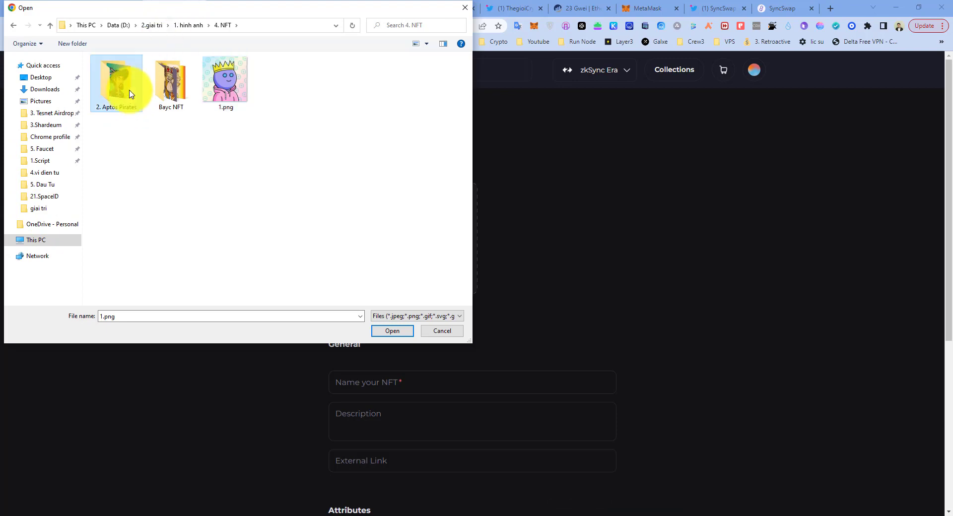
{"action": "left_click", "coordinate": [13, 26]}
{"action": "double_click", "coordinate": [172, 84]}
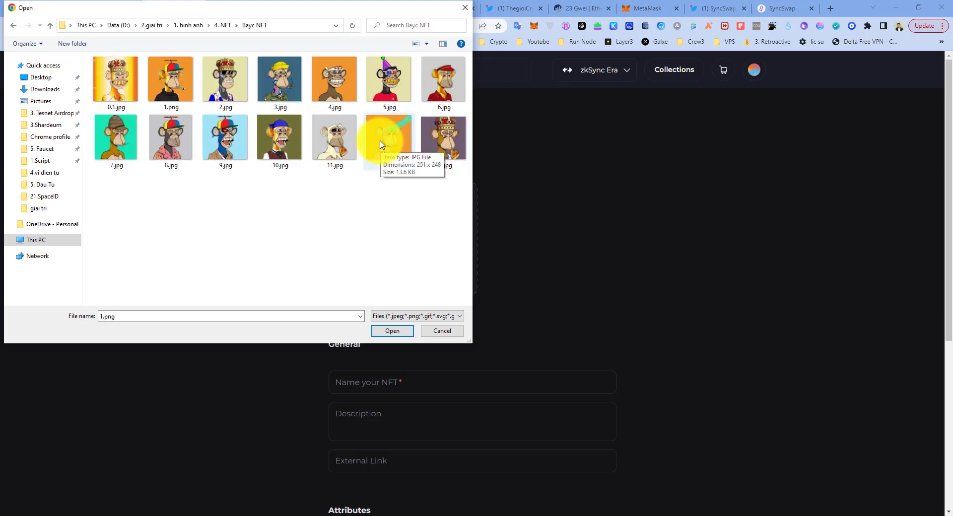
{"action": "left_click", "coordinate": [382, 147]}
{"action": "left_click", "coordinate": [406, 329]}
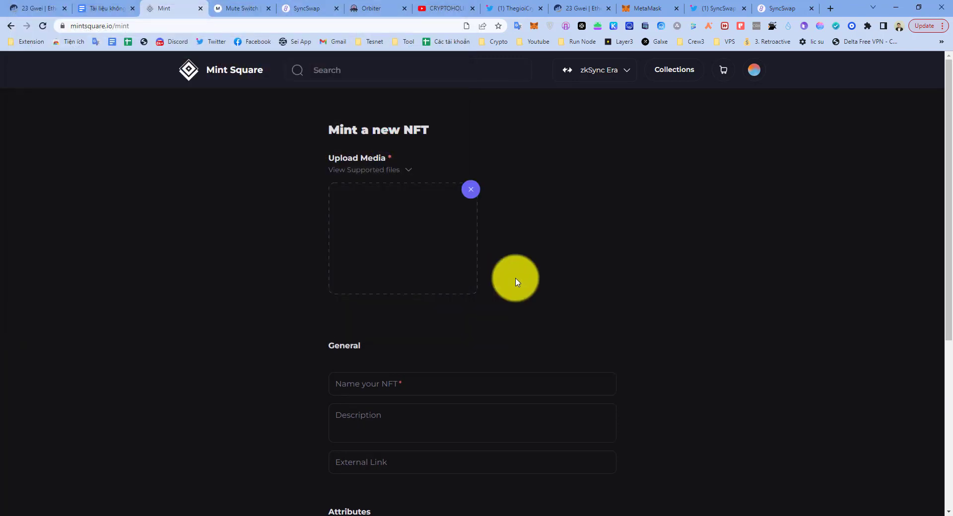
- Name the NFT "Bayc Ape" and give it the description "Ape"
{"action": "scroll", "coordinate": [477, 278], "scroll_direction": "down", "scroll_amount": 2}
{"action": "left_click", "coordinate": [387, 282]}
{"action": "key", "text": "Tab"}
{"action": "left_click", "coordinate": [383, 281]}
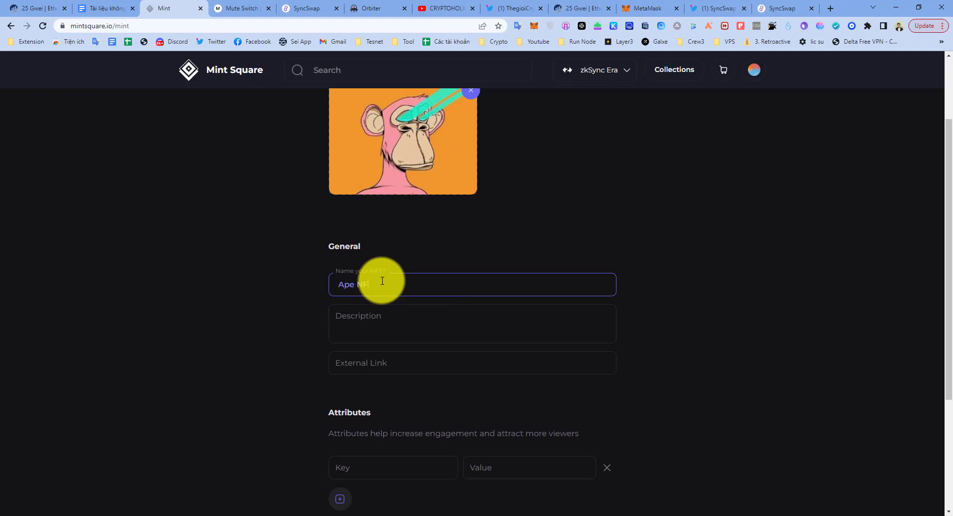
{"action": "type", "text": "Ape NFT"}
{"action": "triple_click", "coordinate": [366, 286]}
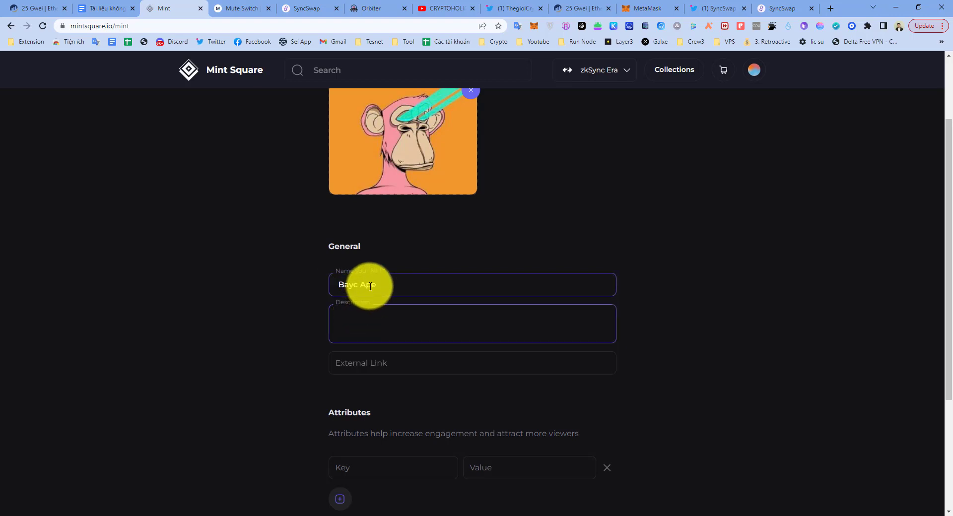
{"action": "left_click", "coordinate": [358, 323]}
{"action": "type", "text": "Ape"}
{"action": "left_click", "coordinate": [367, 365]}
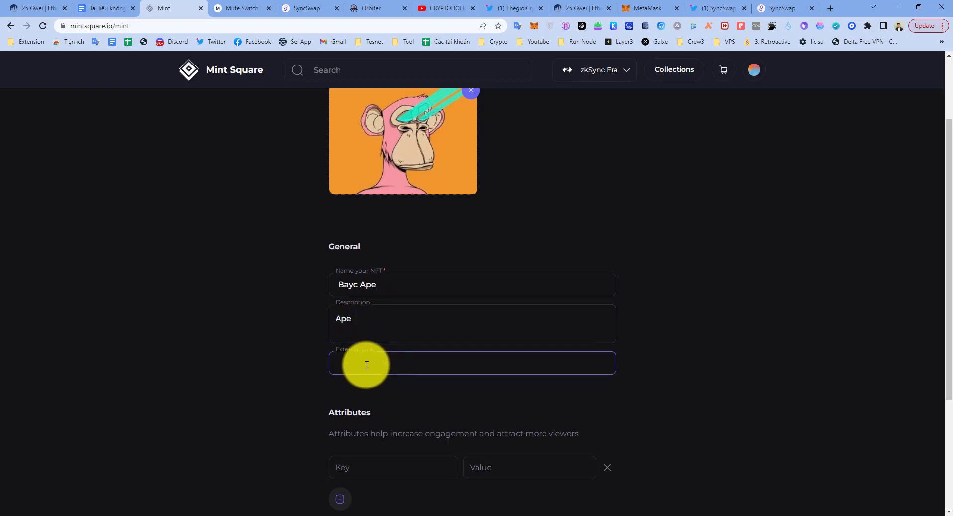
- Add an attribute with the key "Ape" and the value 1, leaving the external link empty
{"action": "scroll", "coordinate": [367, 366], "scroll_direction": "down", "scroll_amount": 2}
{"action": "left_click", "coordinate": [374, 365]}
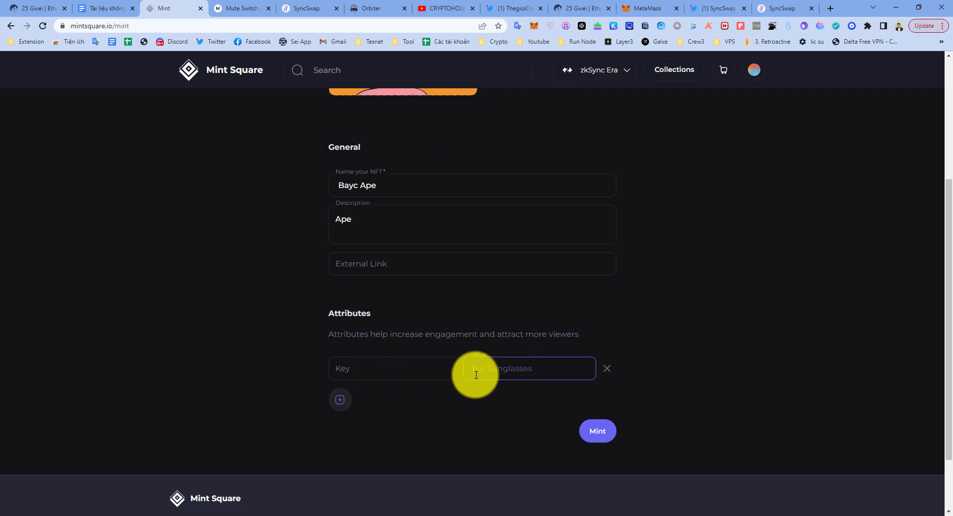
{"action": "left_click", "coordinate": [356, 262]}
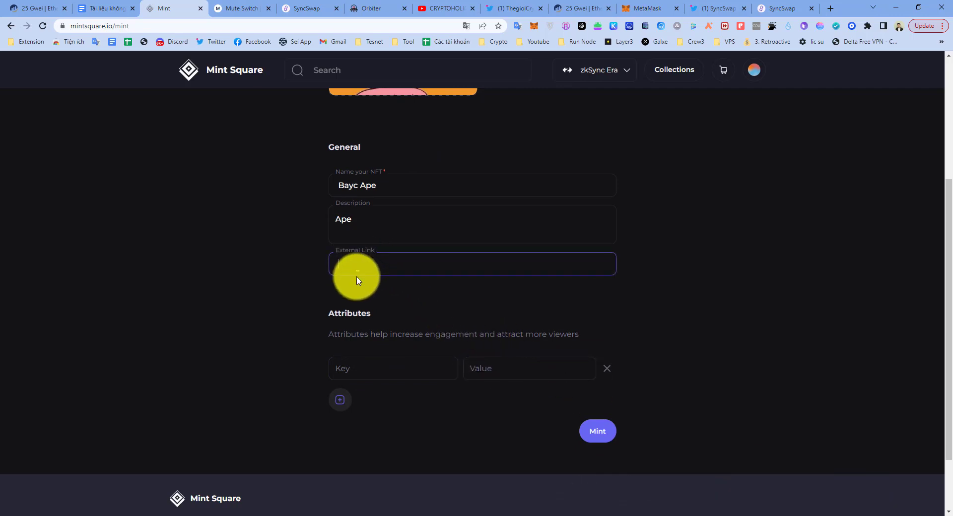
{"action": "left_click", "coordinate": [358, 225]}
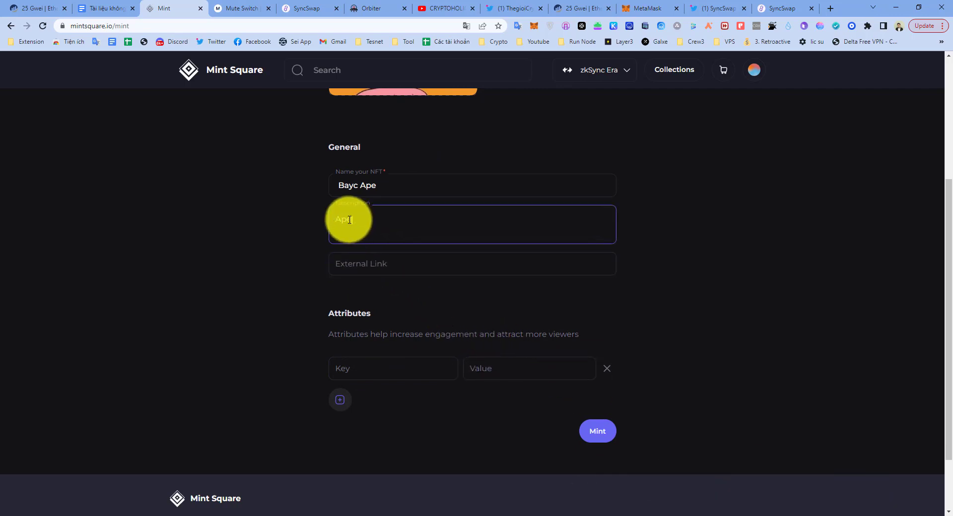
{"action": "left_click", "coordinate": [359, 367]}
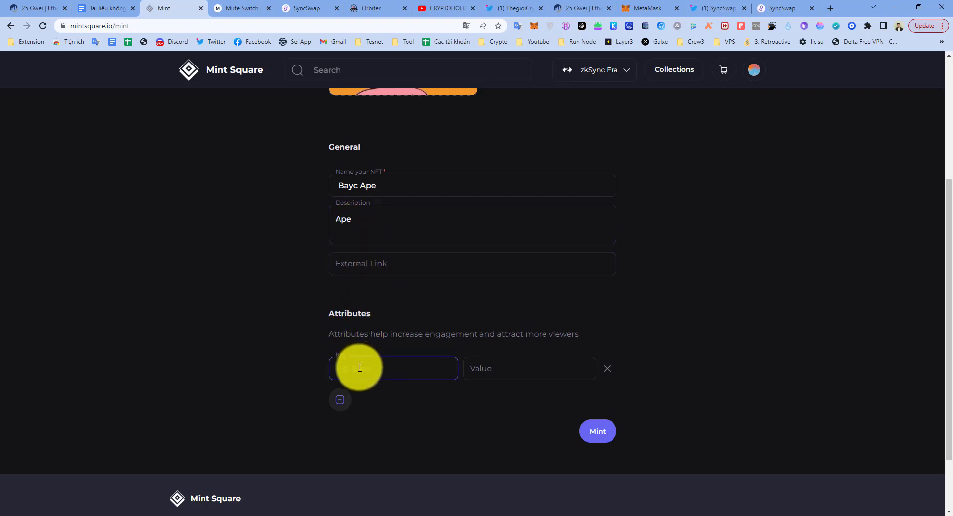
{"action": "type", "text": "Ape"}
{"action": "left_click", "coordinate": [527, 371]}
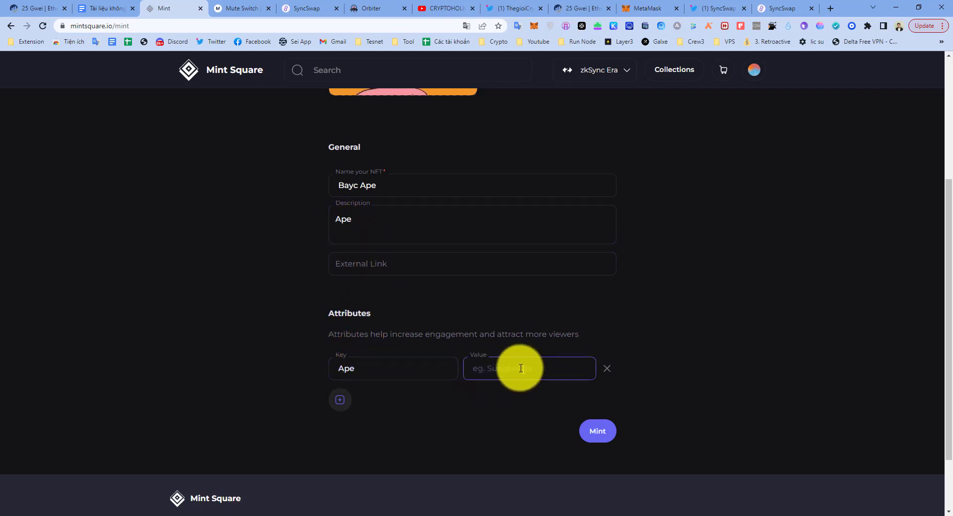
- Mint the NFT and confirm its transaction in MetaMask
{"action": "left_click", "coordinate": [597, 435]}
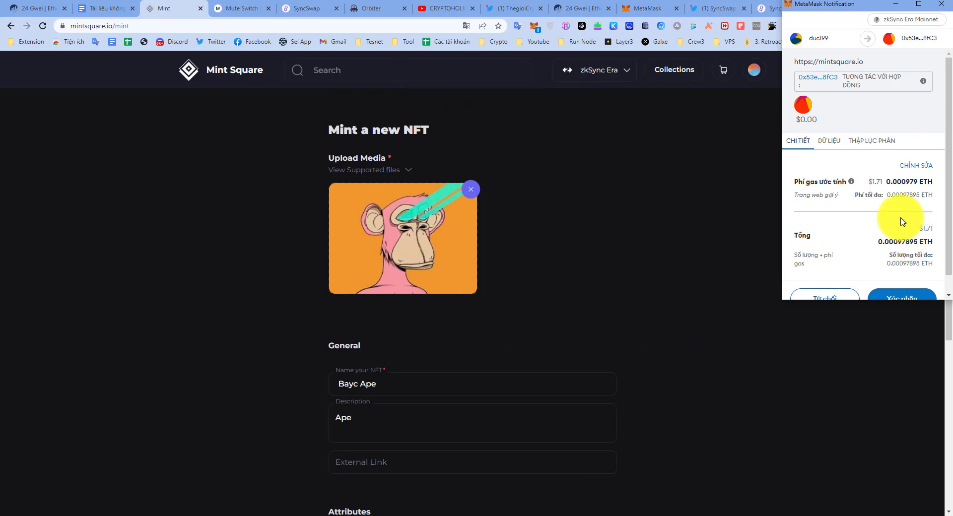
{"action": "scroll", "coordinate": [889, 213], "scroll_direction": "down", "scroll_amount": 1}
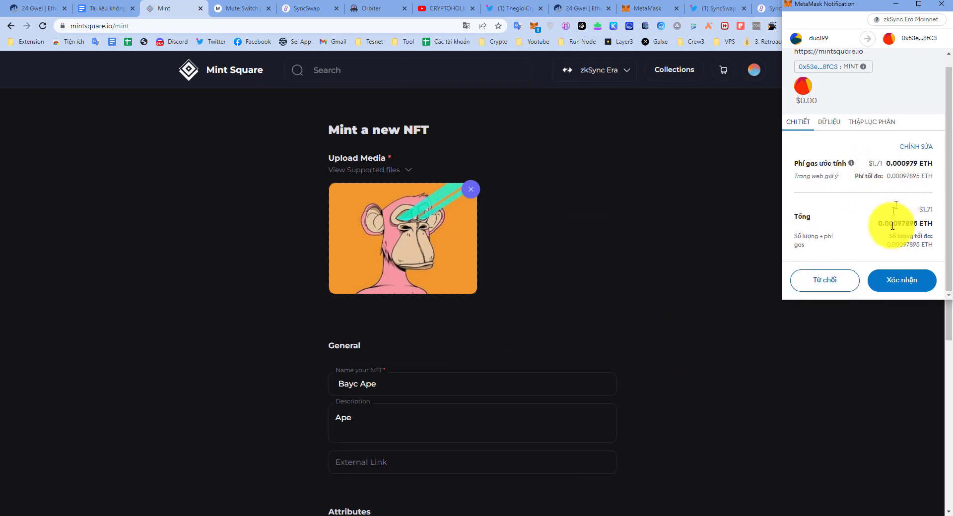
{"action": "left_click", "coordinate": [904, 282]}
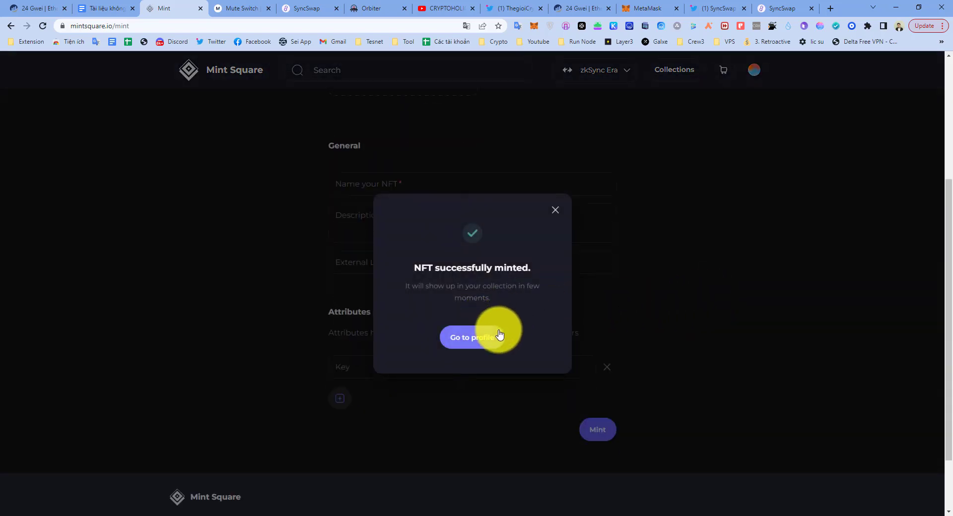
{"action": "left_click_drag", "start_coordinate": [420, 267], "coordinate": [532, 269]}
- Go to the profile's collected NFTs and open the Bayc Ape NFT's page
{"action": "left_click", "coordinate": [479, 339]}
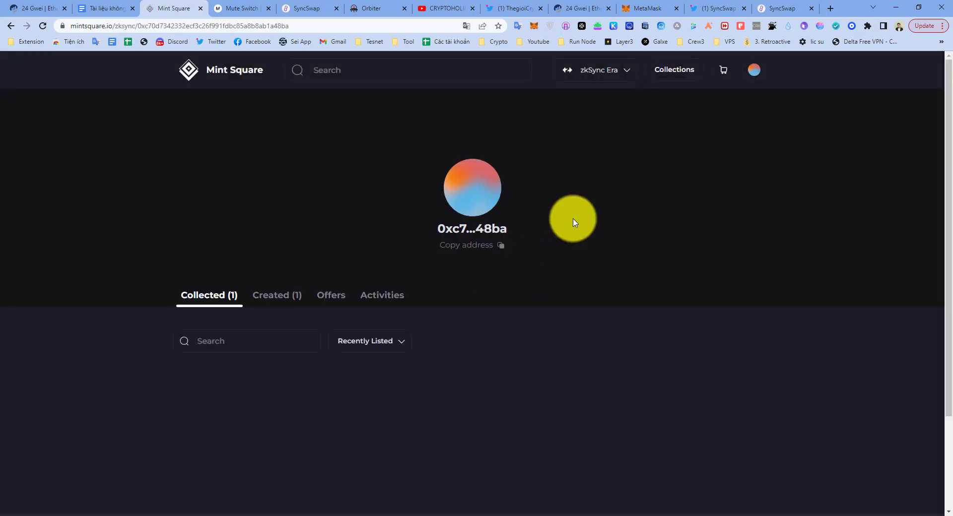
{"action": "scroll", "coordinate": [578, 281], "scroll_direction": "down", "scroll_amount": 2}
{"action": "scroll", "coordinate": [578, 281], "scroll_direction": "down", "scroll_amount": 2}
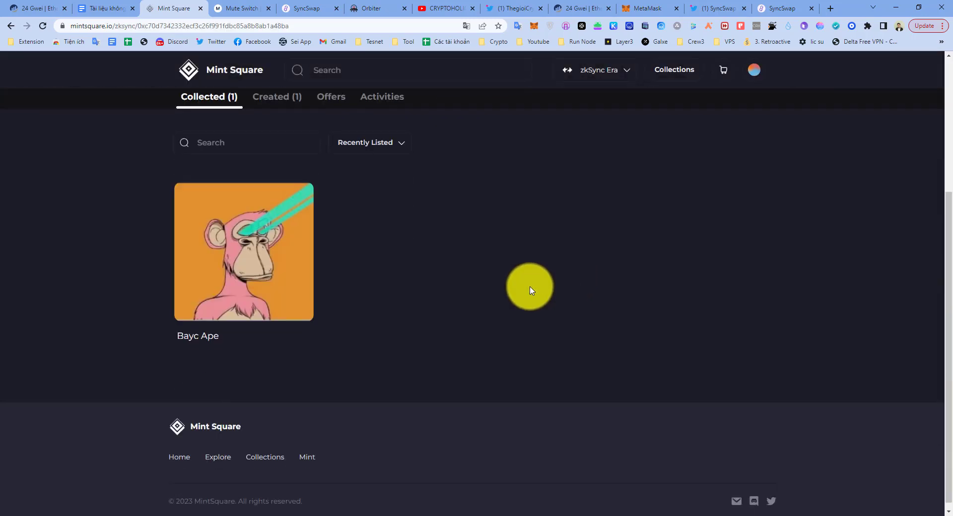
{"action": "left_click", "coordinate": [261, 259]}
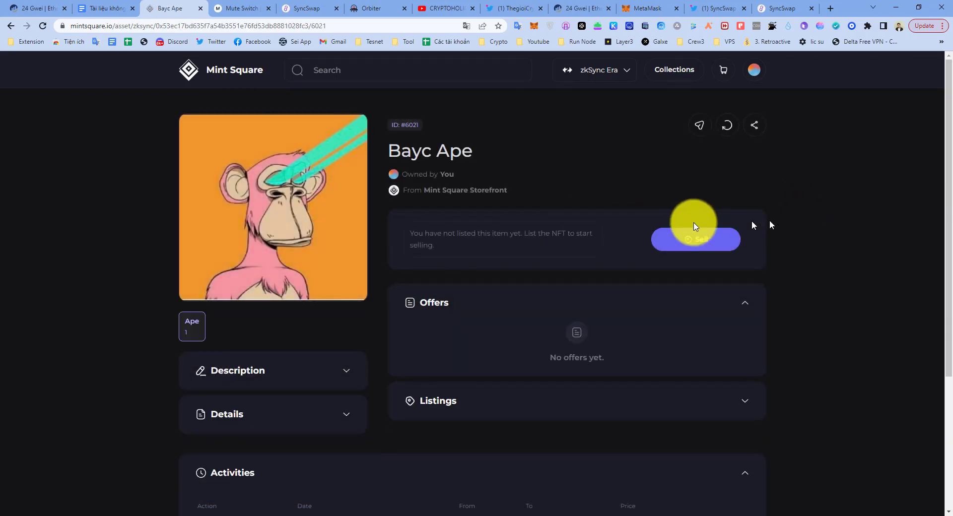
- Start selling the Bayc Ape NFT and approve the collection for sale, confirming the access request in MetaMask
{"action": "left_click", "coordinate": [690, 241]}
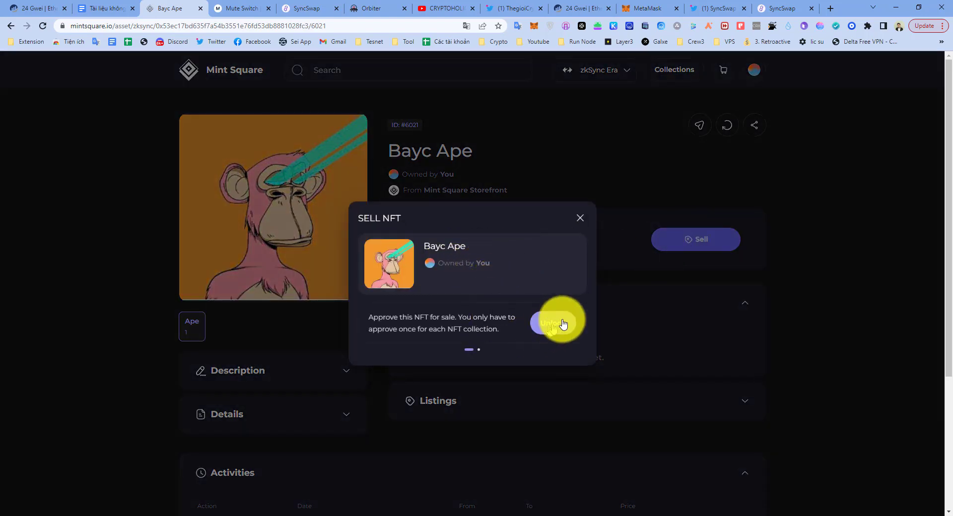
{"action": "left_click", "coordinate": [560, 324]}
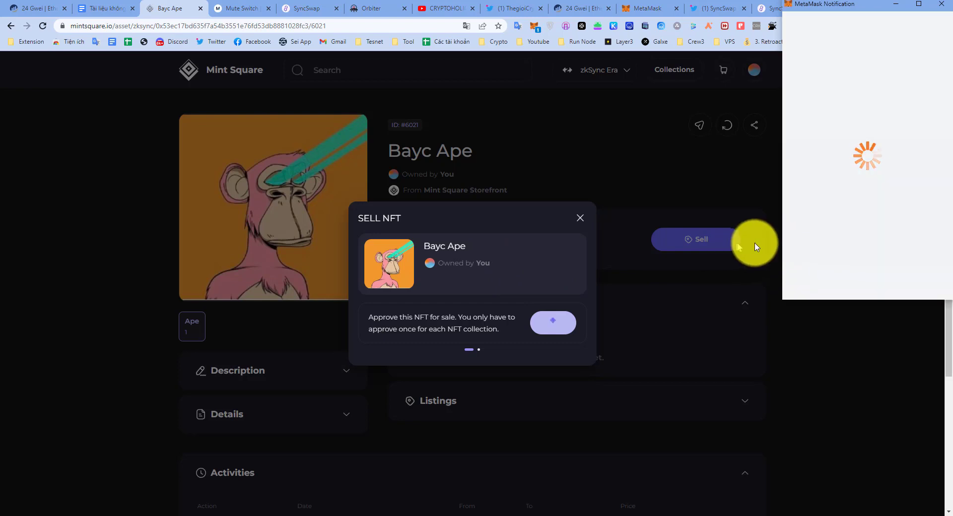
{"action": "scroll", "coordinate": [878, 224], "scroll_direction": "down", "scroll_amount": 1}
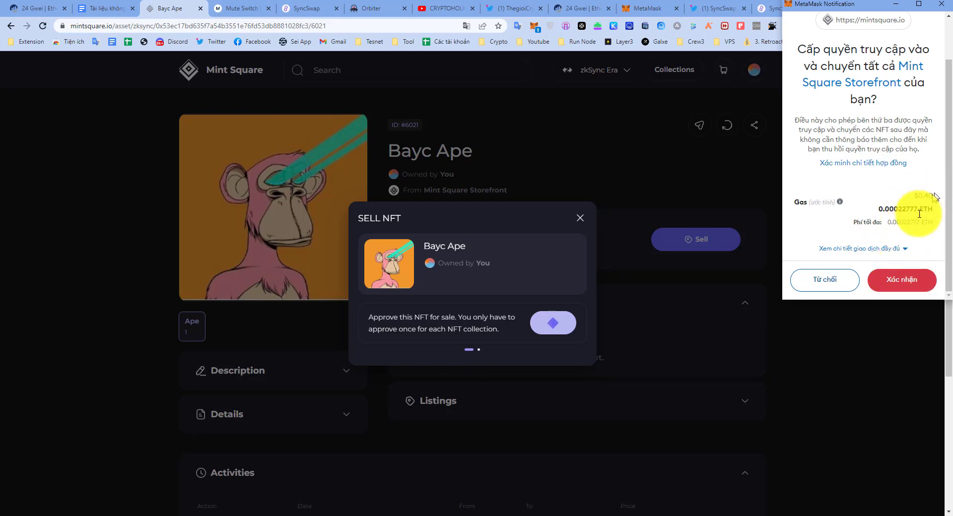
{"action": "left_click", "coordinate": [906, 279]}
{"action": "left_click", "coordinate": [867, 219]}
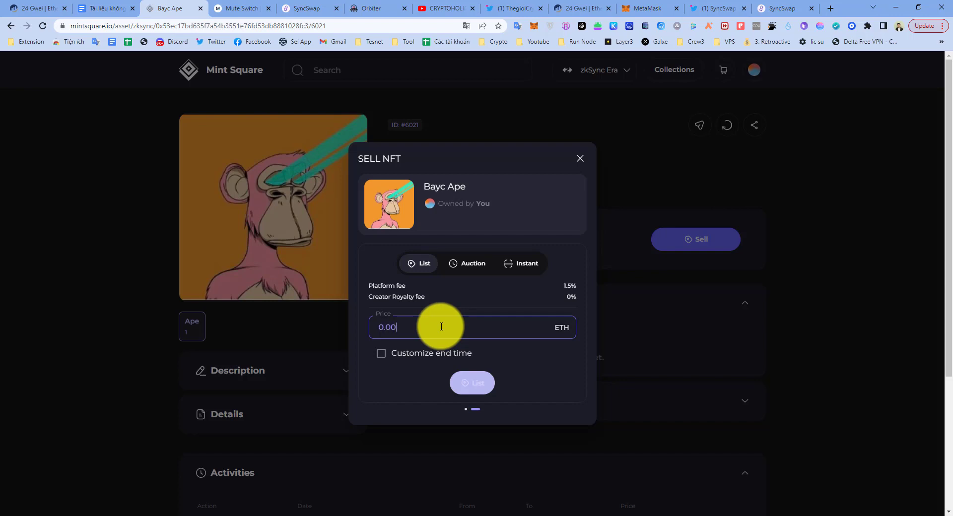
- Set the listing price to 0.001 ETH with a custom end time of 03/31/2024 10:23 PM
{"action": "left_click", "coordinate": [420, 356]}
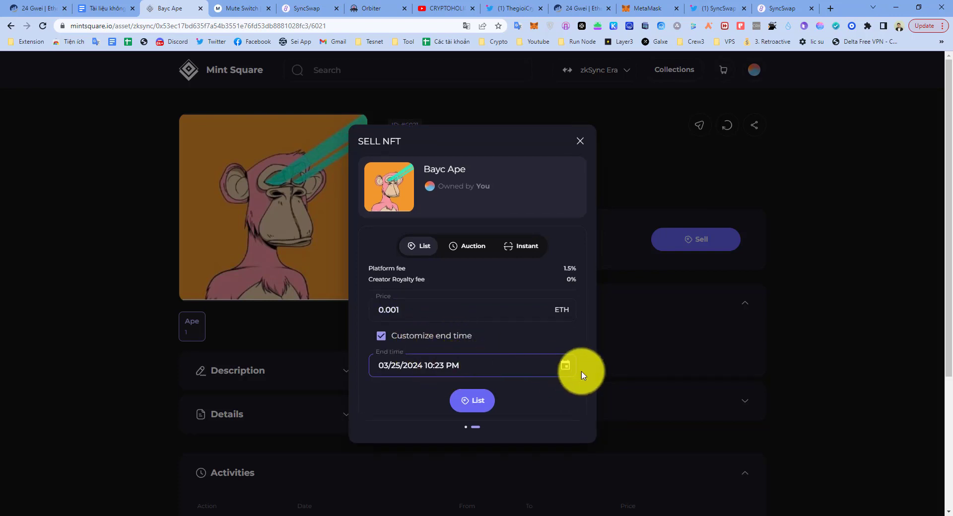
{"action": "left_click", "coordinate": [565, 368]}
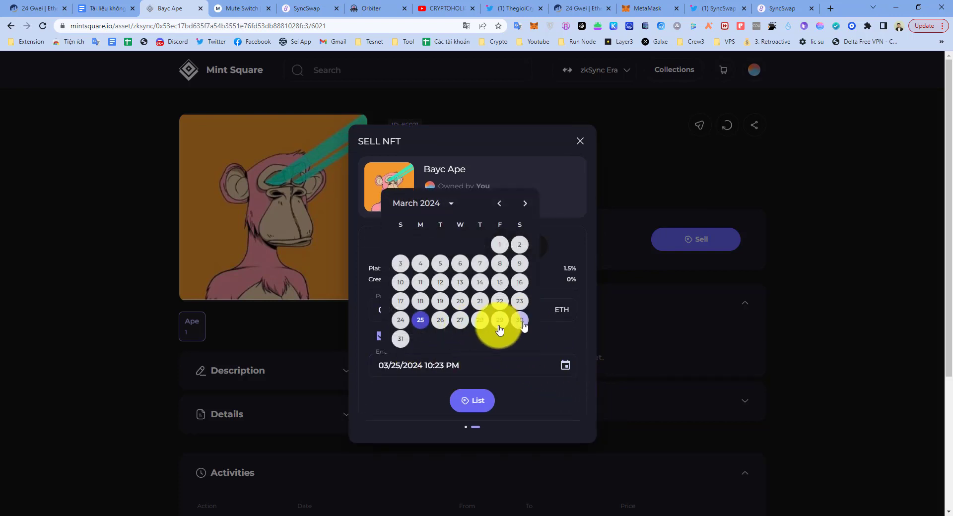
{"action": "left_click", "coordinate": [402, 339]}
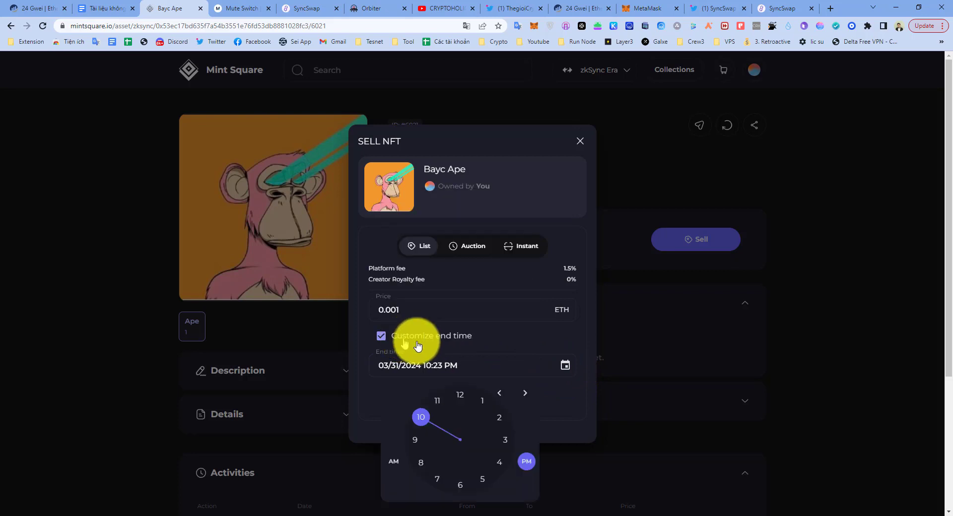
{"action": "left_click", "coordinate": [575, 413]}
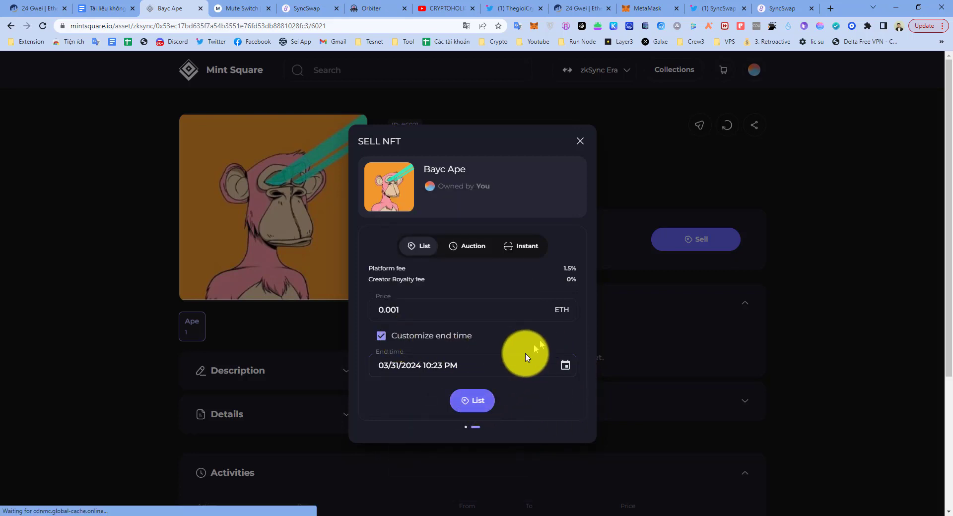
{"action": "left_click", "coordinate": [479, 263]}
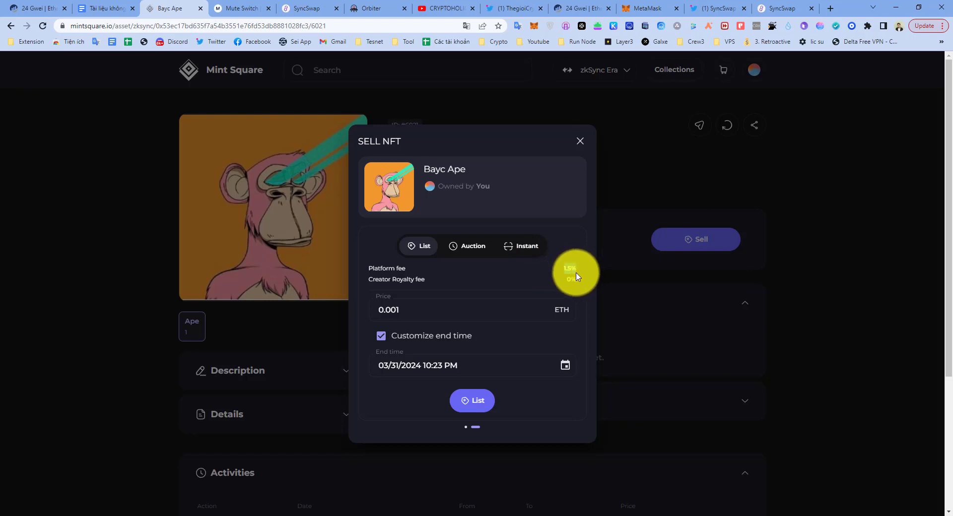
{"action": "left_click", "coordinate": [491, 313]}
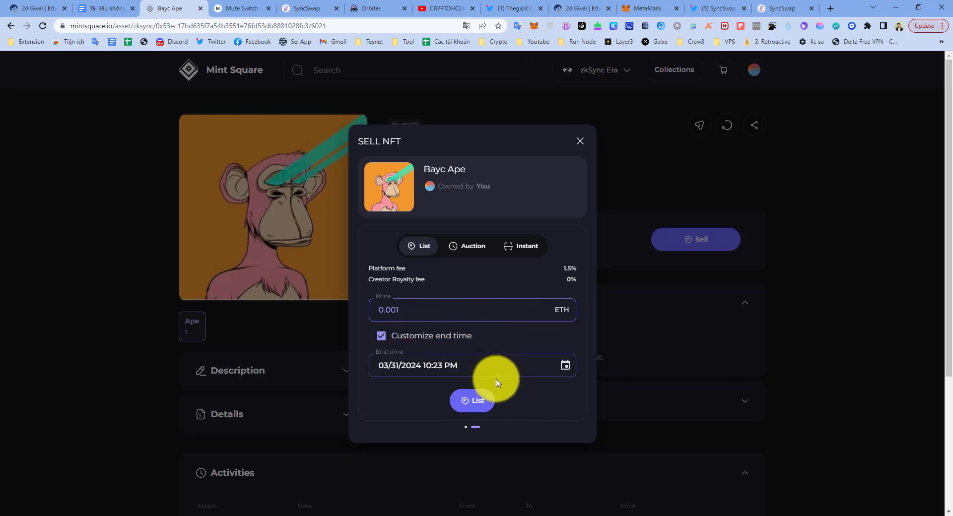
- List the NFT for sale, sign the signature request in MetaMask and dismiss the listing message
{"action": "left_click", "coordinate": [485, 408]}
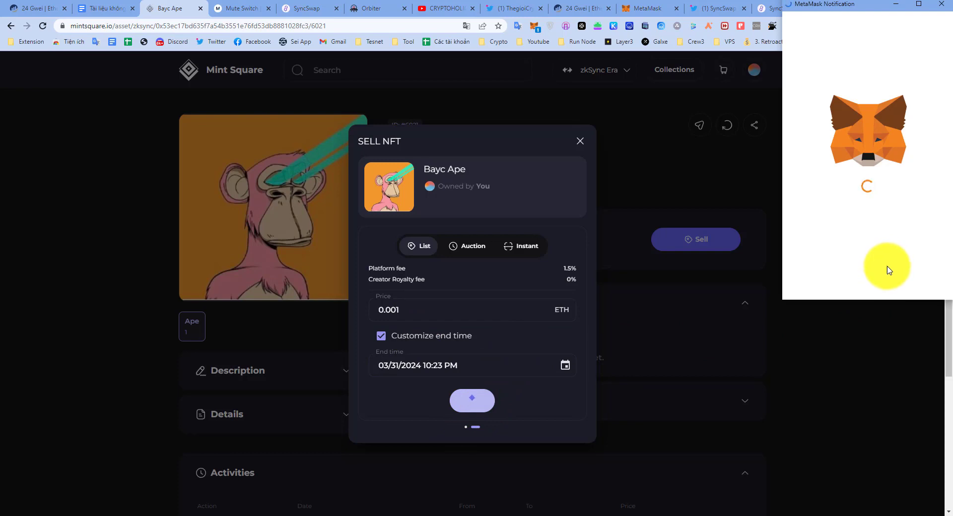
{"action": "scroll", "coordinate": [893, 248], "scroll_direction": "down", "scroll_amount": 10}
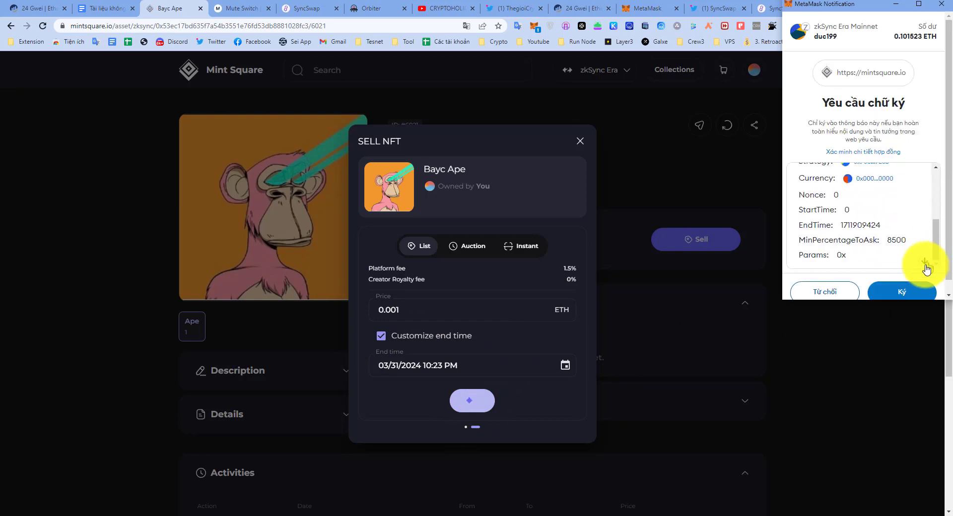
{"action": "scroll", "coordinate": [915, 229], "scroll_direction": "up", "scroll_amount": 5}
{"action": "scroll", "coordinate": [917, 238], "scroll_direction": "down", "scroll_amount": 5}
{"action": "left_click", "coordinate": [899, 290]}
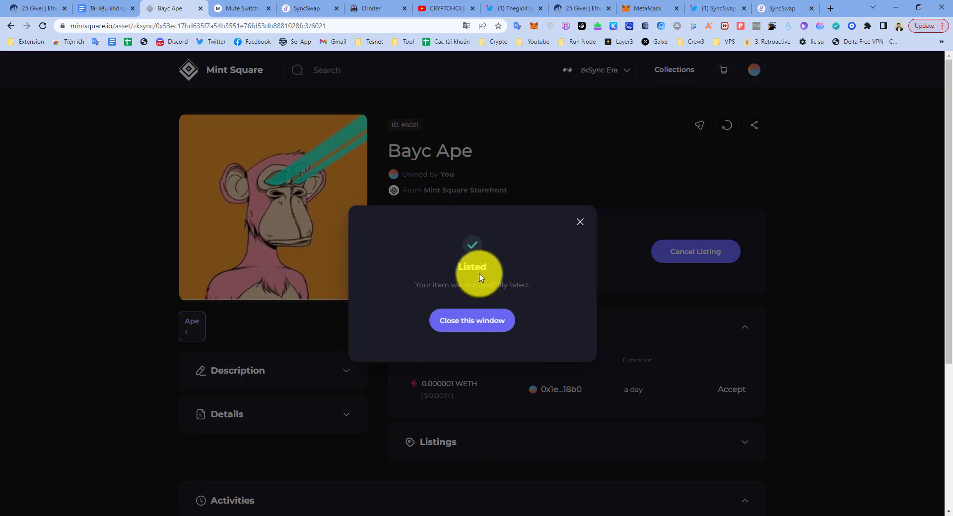
{"action": "left_click_drag", "start_coordinate": [453, 259], "coordinate": [523, 285]}
{"action": "left_click", "coordinate": [577, 219]}
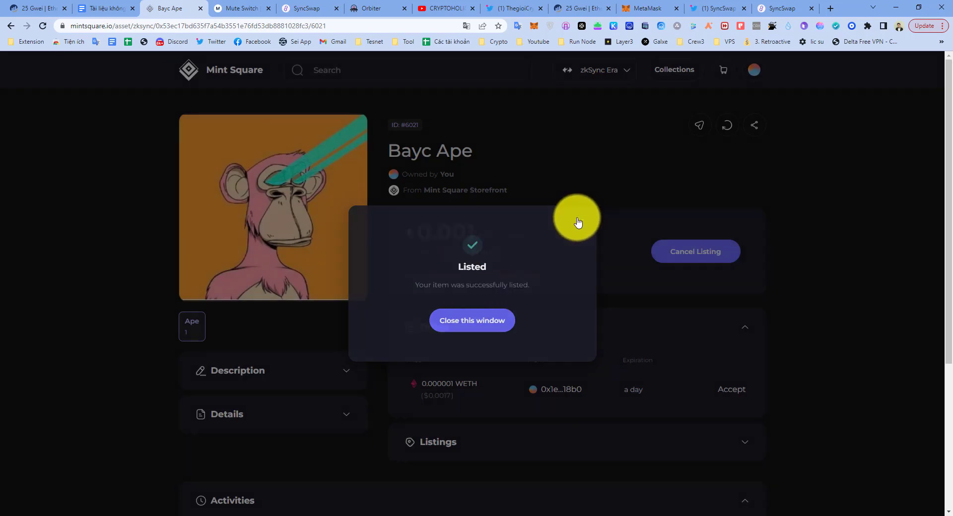
- Examine the listed NFT's page, including its price, sale end date, offers and activities
{"action": "left_click_drag", "start_coordinate": [458, 277], "coordinate": [545, 281]}
{"action": "left_click", "coordinate": [549, 248]}
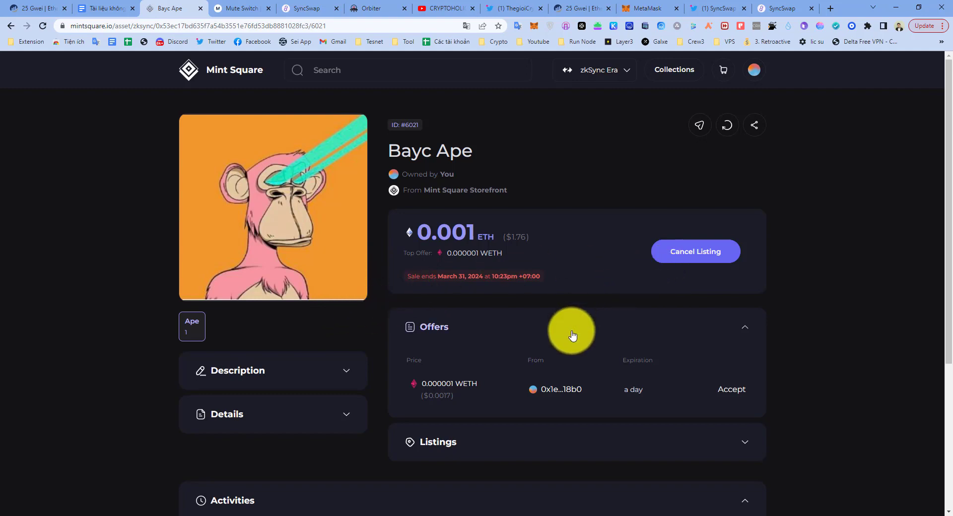
{"action": "scroll", "coordinate": [574, 360], "scroll_direction": "down", "scroll_amount": 4}
{"action": "scroll", "coordinate": [573, 360], "scroll_direction": "up", "scroll_amount": 4}
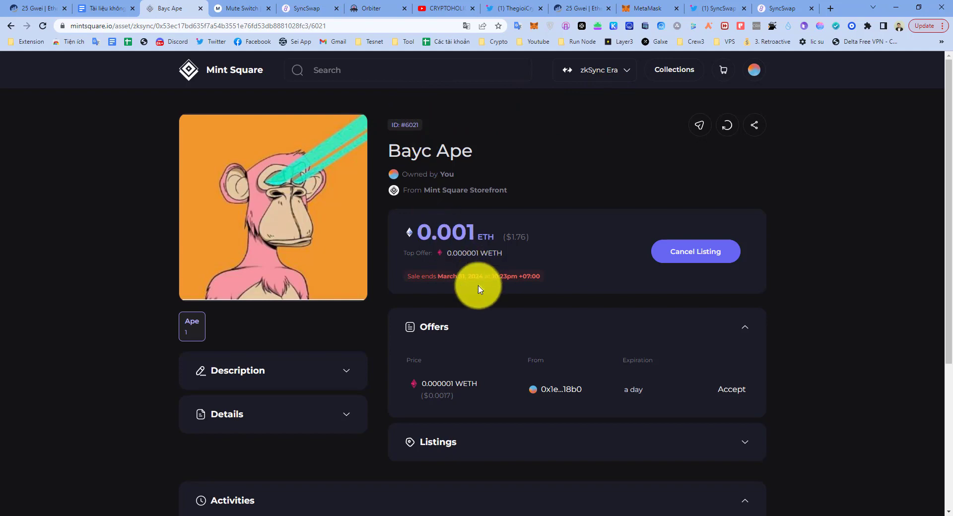
{"action": "scroll", "coordinate": [470, 310], "scroll_direction": "down", "scroll_amount": 4}
{"action": "scroll", "coordinate": [472, 308], "scroll_direction": "up", "scroll_amount": 4}
{"action": "scroll", "coordinate": [470, 315], "scroll_direction": "down", "scroll_amount": 4}
{"action": "scroll", "coordinate": [473, 314], "scroll_direction": "up", "scroll_amount": 2}
{"action": "scroll", "coordinate": [473, 314], "scroll_direction": "down", "scroll_amount": 3}
{"action": "scroll", "coordinate": [464, 323], "scroll_direction": "up", "scroll_amount": 4}
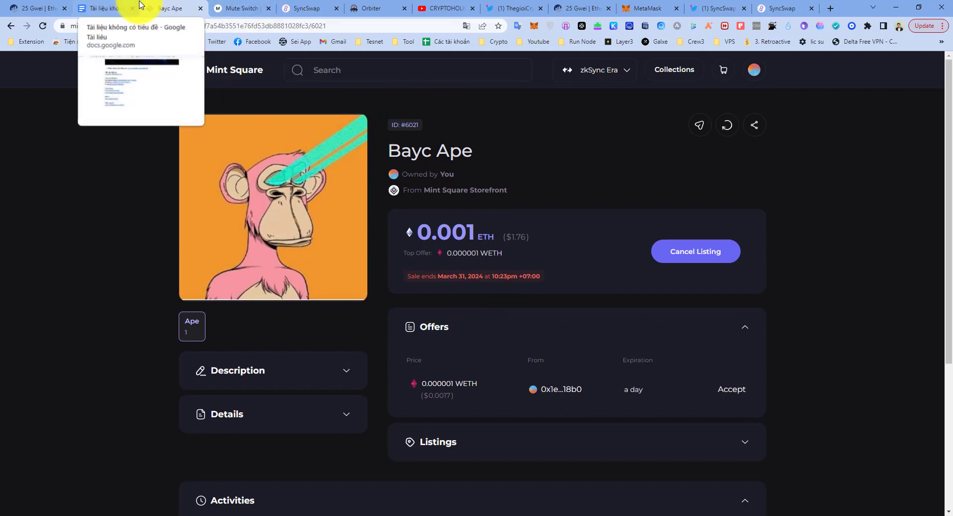
- Review the zkSync Era guide document from its title through the numbered project links ending with Mintsquare
{"action": "left_click", "coordinate": [107, 9]}
{"action": "scroll", "coordinate": [511, 266], "scroll_direction": "up", "scroll_amount": 7}
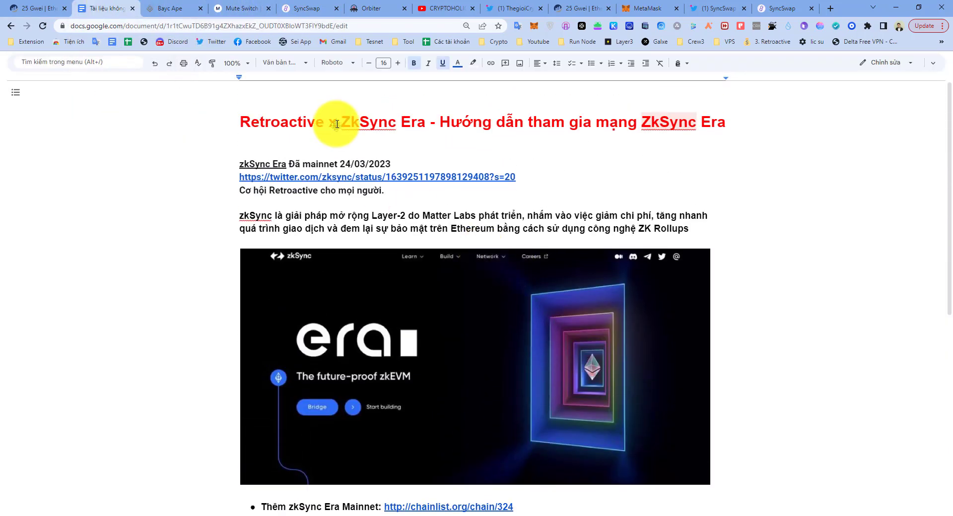
{"action": "left_click", "coordinate": [447, 137]}
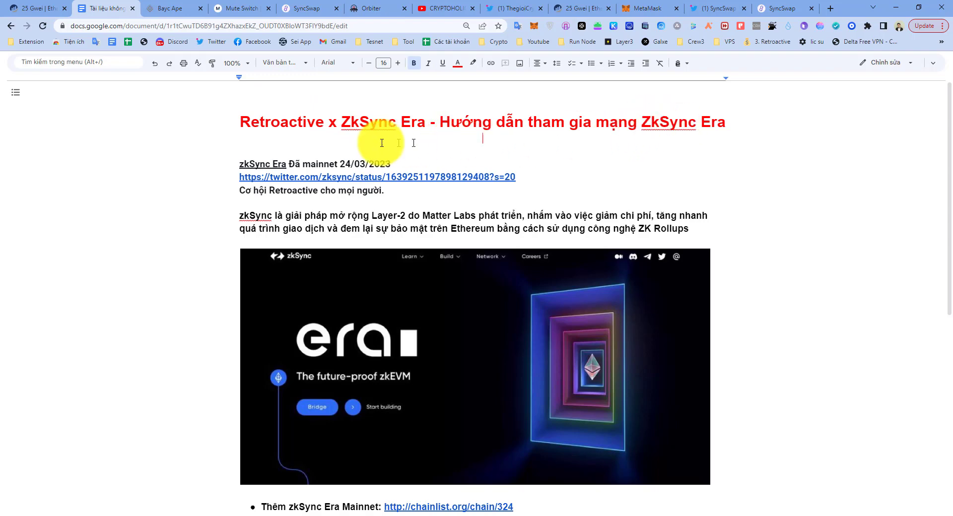
{"action": "scroll", "coordinate": [379, 278], "scroll_direction": "down", "scroll_amount": 7}
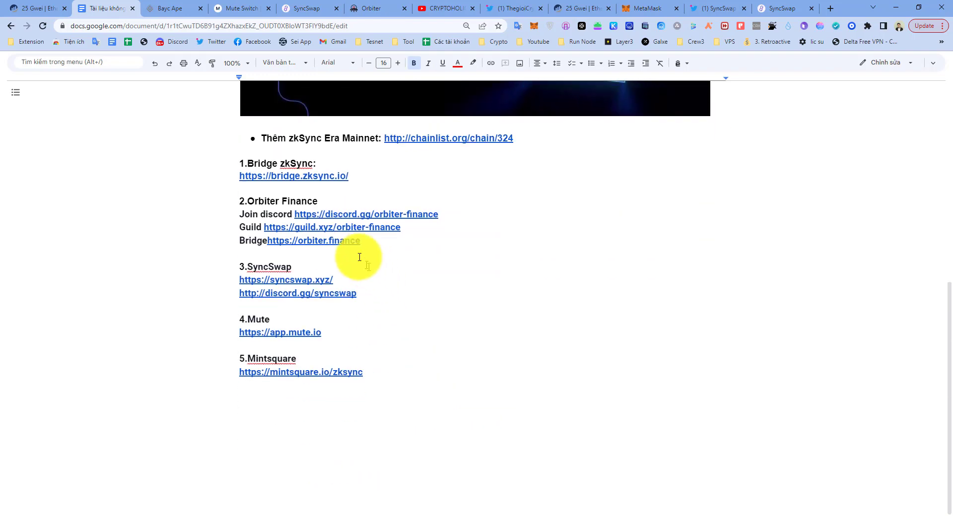
{"action": "scroll", "coordinate": [335, 250], "scroll_direction": "up", "scroll_amount": 2}
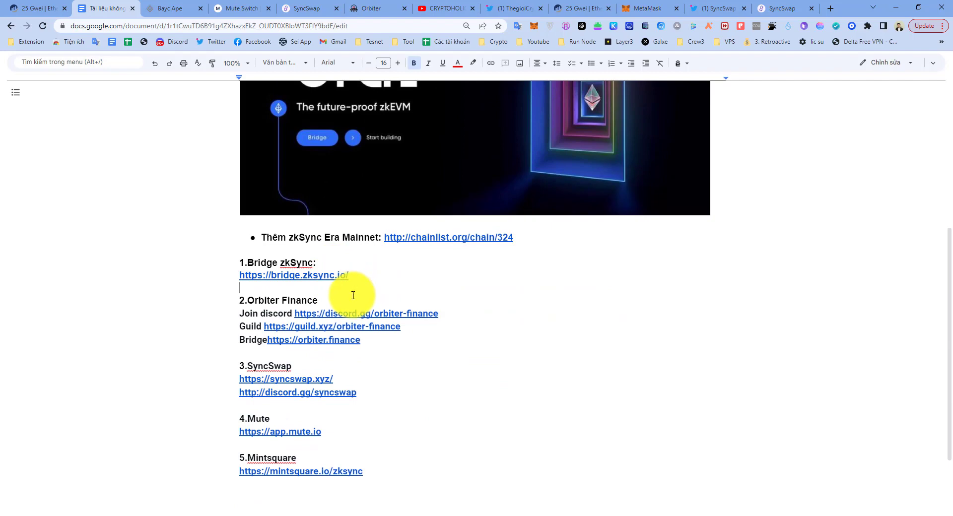
{"action": "left_click", "coordinate": [350, 288]}
{"action": "left_click", "coordinate": [337, 300]}
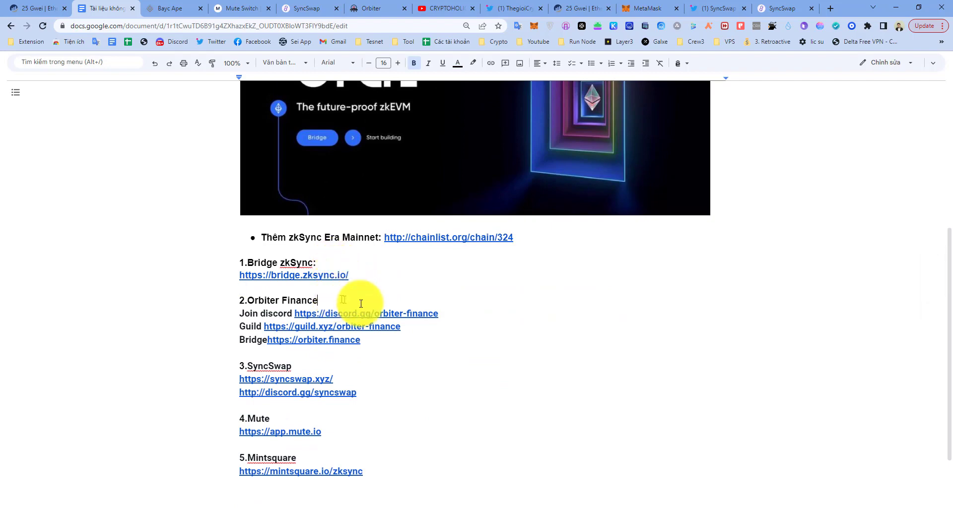
{"action": "scroll", "coordinate": [380, 403], "scroll_direction": "down", "scroll_amount": 2}
{"action": "scroll", "coordinate": [379, 404], "scroll_direction": "up", "scroll_amount": 6}
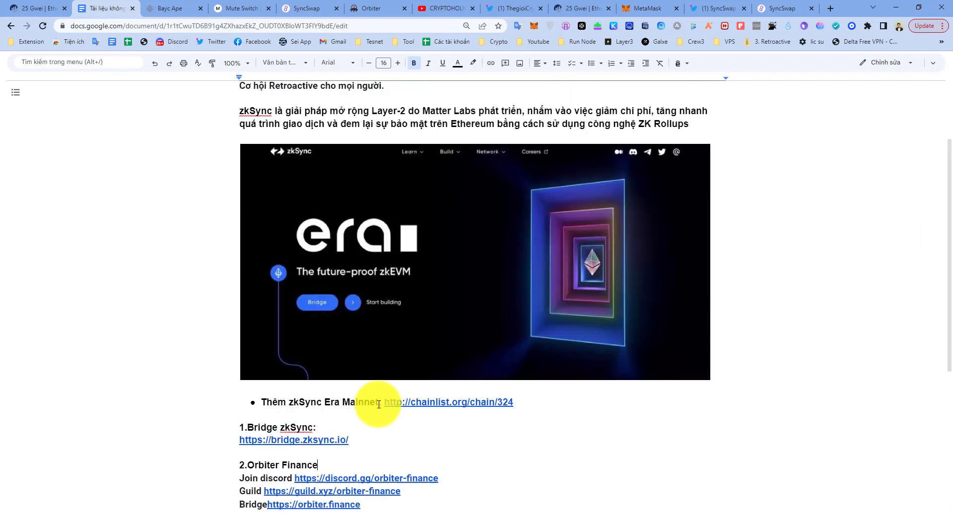
{"action": "scroll", "coordinate": [379, 405], "scroll_direction": "down", "scroll_amount": 4}
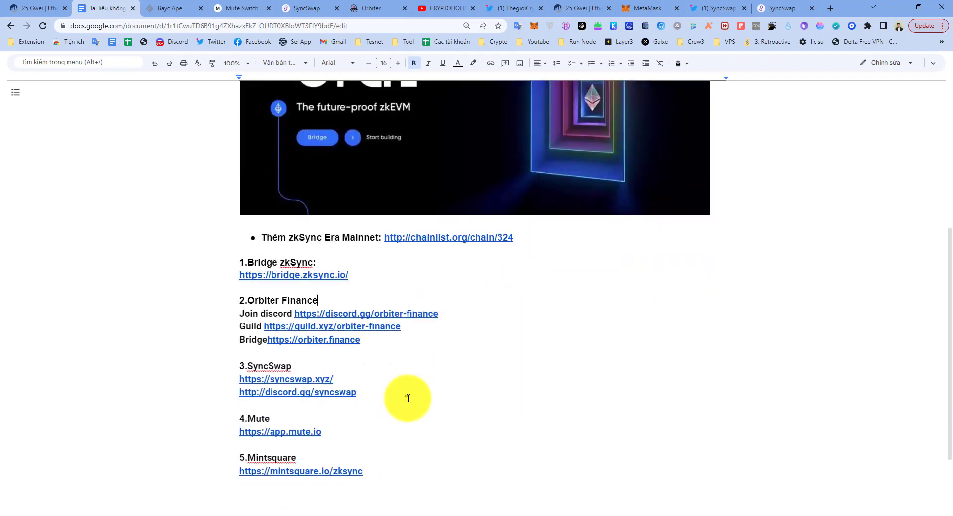
{"action": "scroll", "coordinate": [406, 398], "scroll_direction": "up", "scroll_amount": 5}
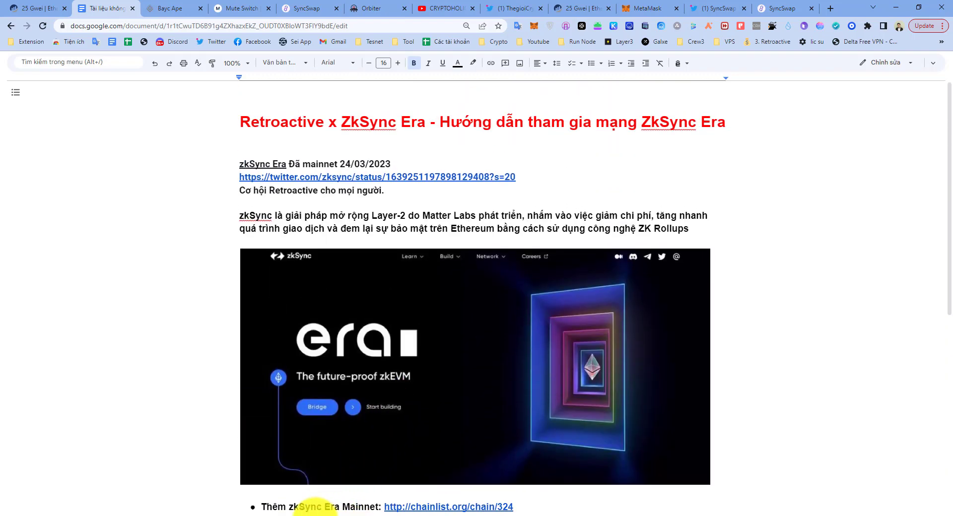
- Switch to Telegram and open CRYPTOHOLIC CHANNEL from the CryptoHolic chat folder
{"action": "left_click", "coordinate": [214, 515]}
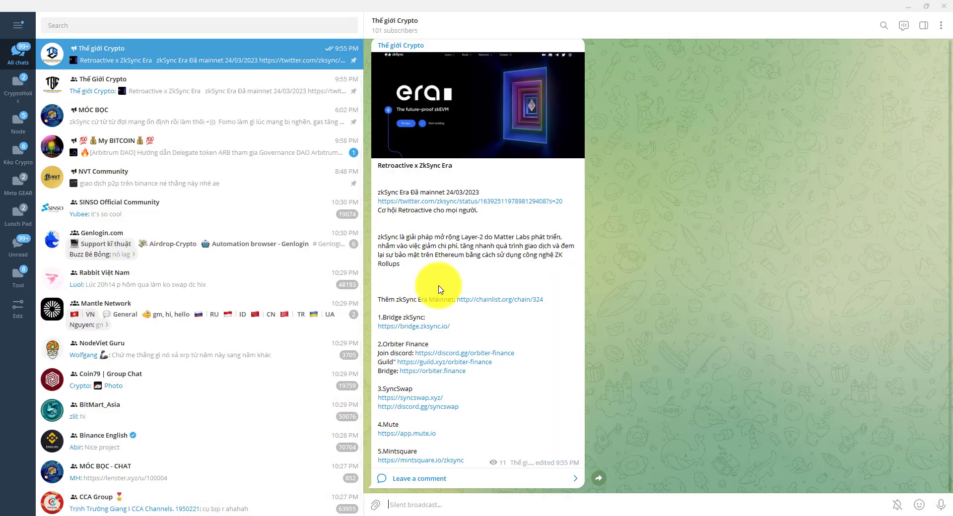
{"action": "left_click", "coordinate": [18, 84]}
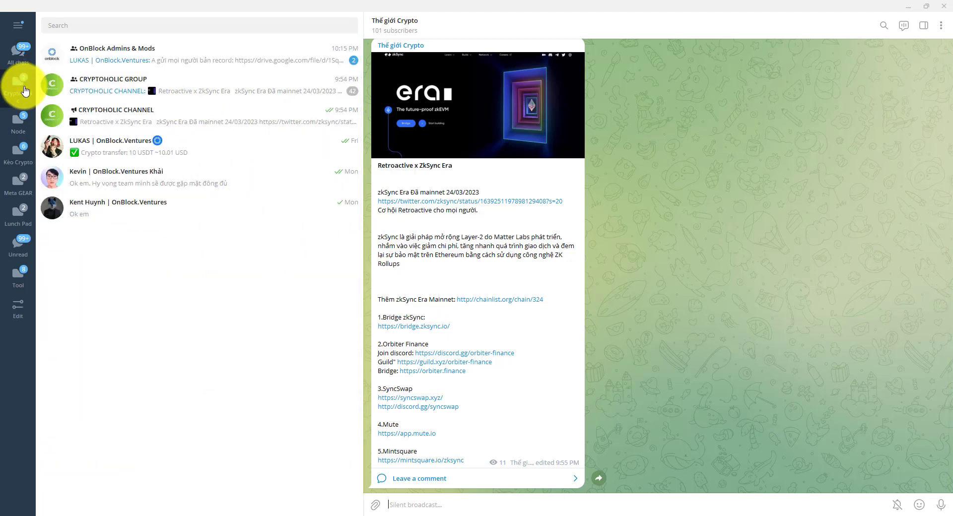
{"action": "left_click", "coordinate": [107, 113]}
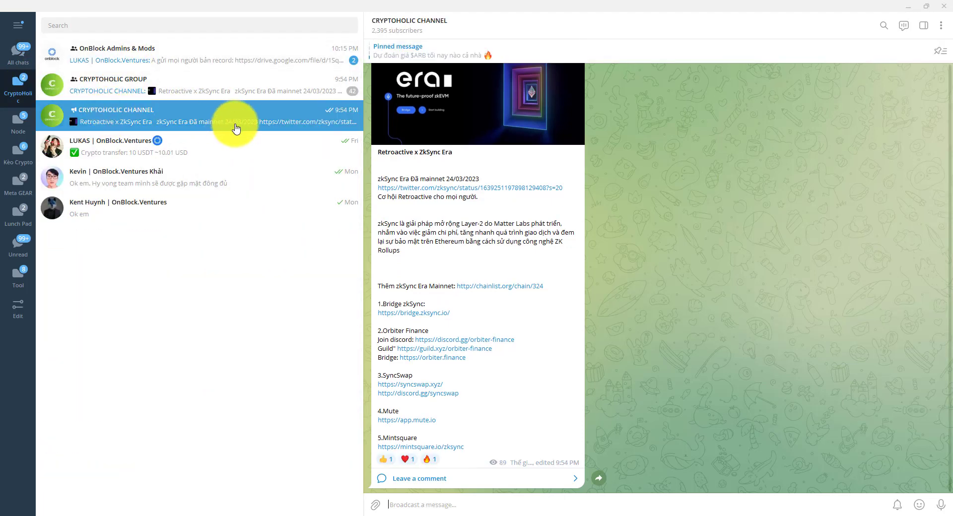
{"action": "left_click", "coordinate": [234, 90]}
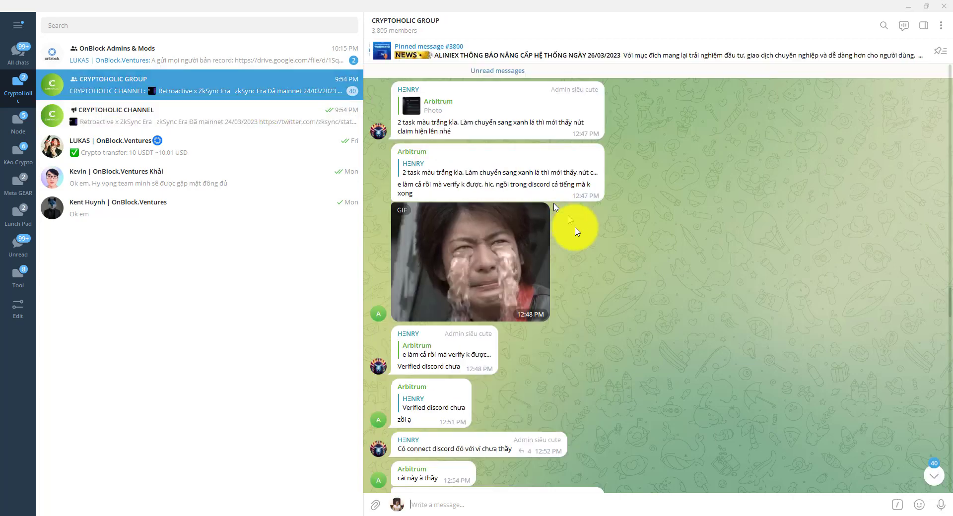
{"action": "scroll", "coordinate": [405, 180], "scroll_direction": "up", "scroll_amount": 3}
{"action": "left_click", "coordinate": [229, 141]}
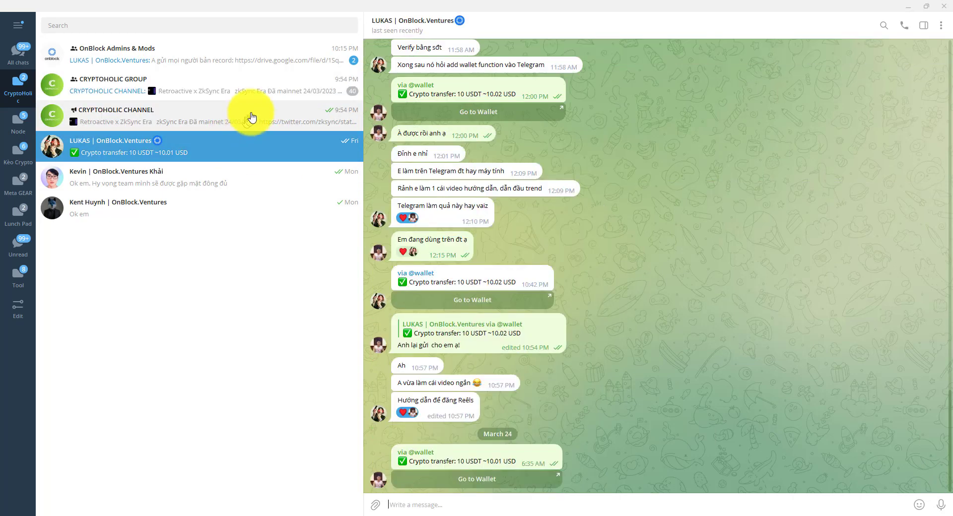
{"action": "left_click", "coordinate": [249, 117]}
- Examine the channel's "Retroactive x ZkSync Era" post, including its chainlist, bridge, Orbiter Finance, SyncSwap, Mute and Mintsquare links
{"action": "scroll", "coordinate": [454, 351], "scroll_direction": "up", "scroll_amount": 5}
{"action": "scroll", "coordinate": [447, 341], "scroll_direction": "down", "scroll_amount": 2}
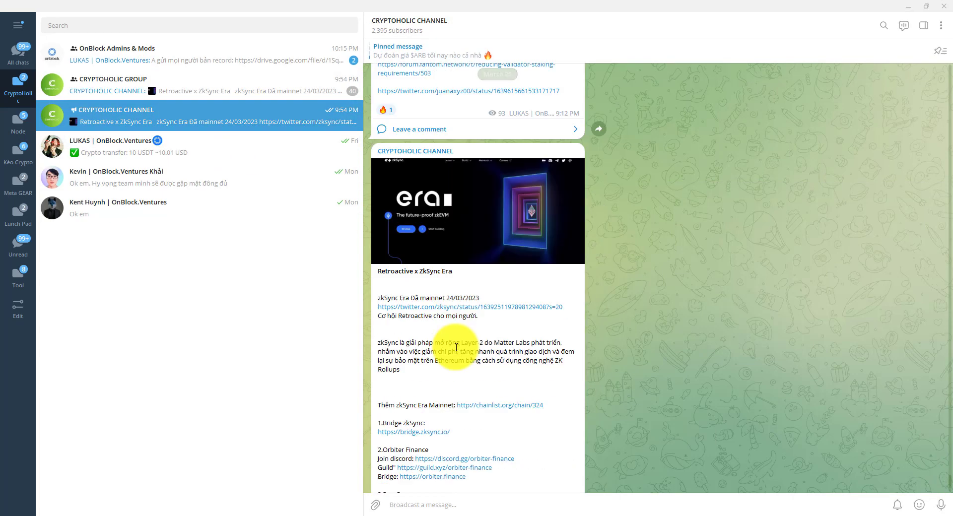
{"action": "left_click_drag", "start_coordinate": [405, 268], "coordinate": [438, 274]}
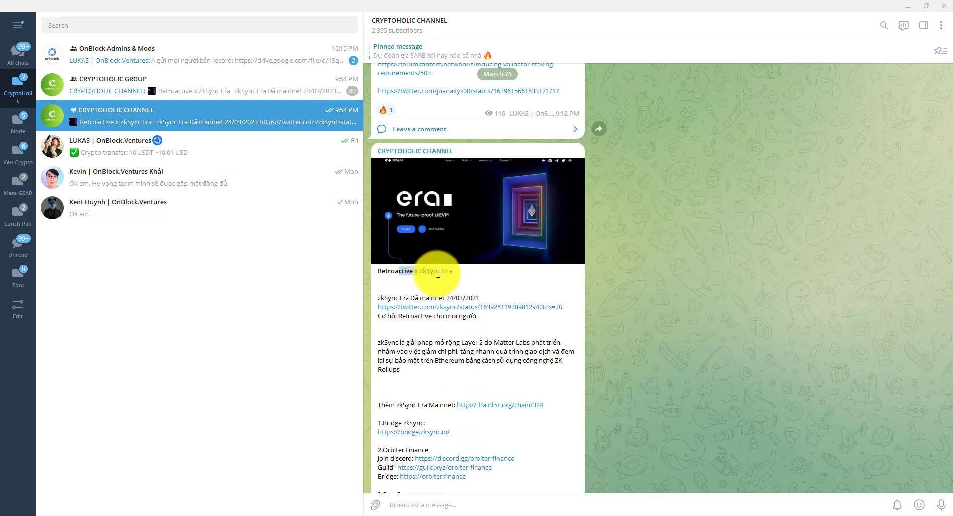
{"action": "left_click", "coordinate": [476, 316]}
{"action": "scroll", "coordinate": [477, 317], "scroll_direction": "down", "scroll_amount": 3}
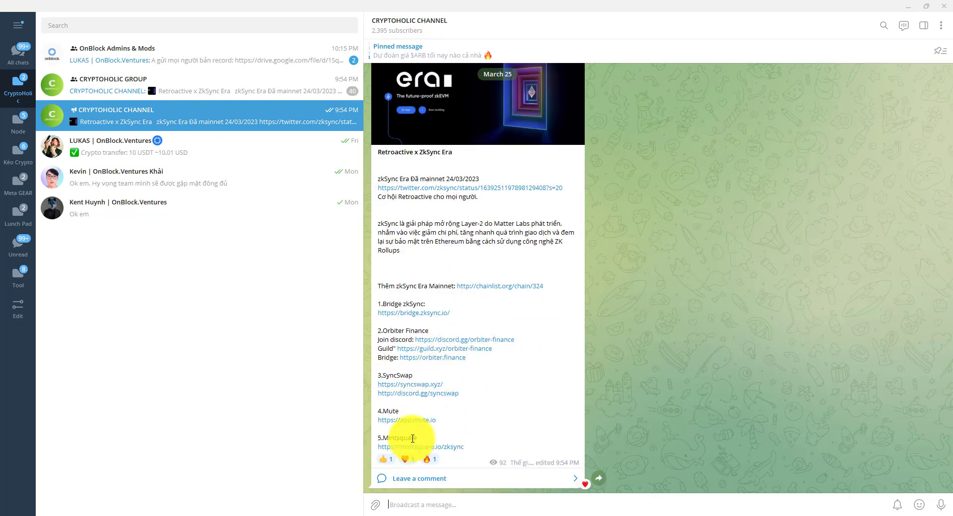
{"action": "scroll", "coordinate": [421, 419], "scroll_direction": "up", "scroll_amount": 7}
{"action": "scroll", "coordinate": [443, 395], "scroll_direction": "up", "scroll_amount": 10}
{"action": "scroll", "coordinate": [446, 385], "scroll_direction": "down", "scroll_amount": 7}
{"action": "scroll", "coordinate": [446, 386], "scroll_direction": "down", "scroll_amount": 6}
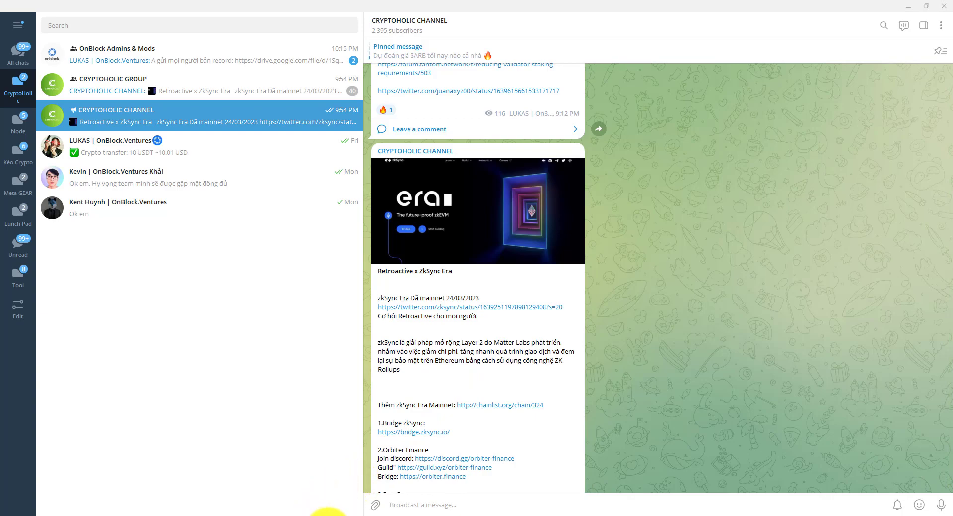
- Return to the guide document in the browser, and look over the videos on the CRYPTOHOLIC YouTube channel's home page
{"action": "left_click", "coordinate": [332, 514]}
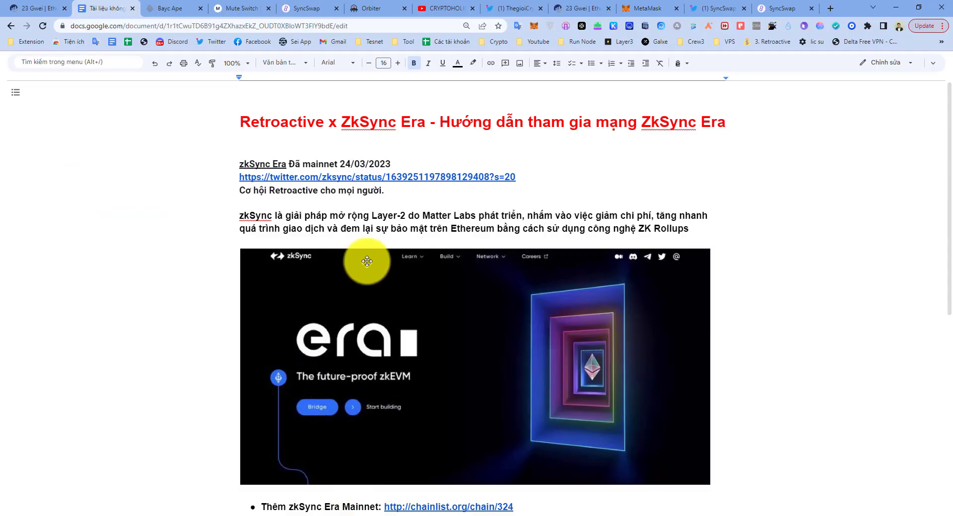
{"action": "scroll", "coordinate": [381, 248], "scroll_direction": "down", "scroll_amount": 4}
{"action": "scroll", "coordinate": [383, 257], "scroll_direction": "up", "scroll_amount": 4}
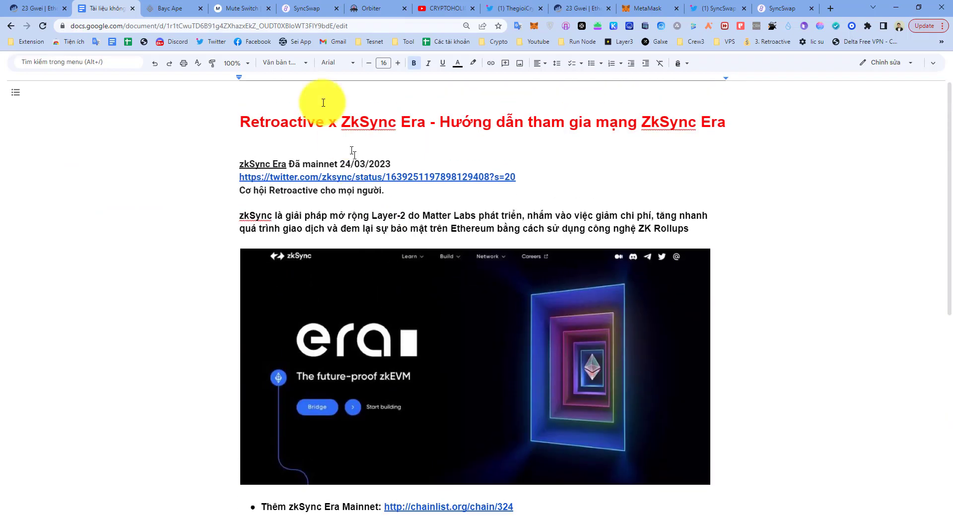
{"action": "left_click", "coordinate": [448, 4]}
{"action": "scroll", "coordinate": [419, 367], "scroll_direction": "down", "scroll_amount": 5}
{"action": "scroll", "coordinate": [419, 362], "scroll_direction": "up", "scroll_amount": 4}
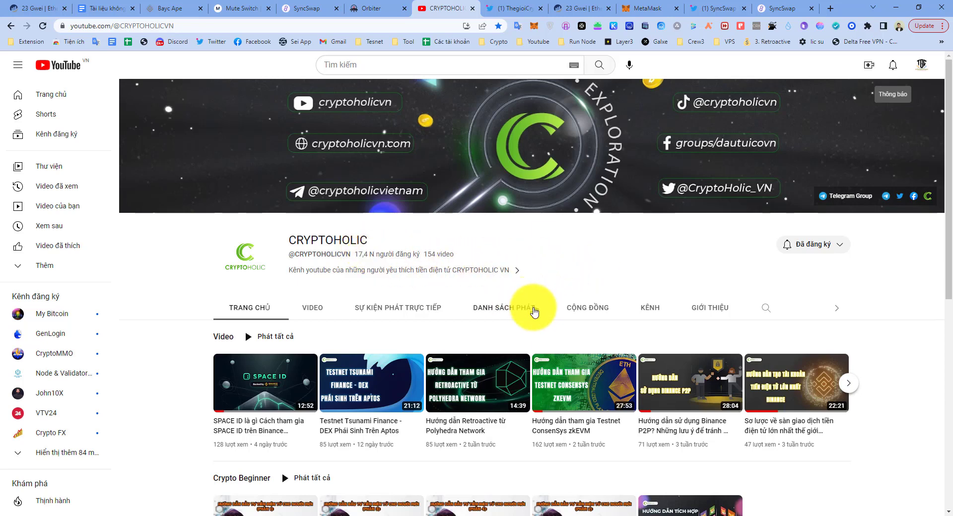
{"action": "scroll", "coordinate": [543, 357], "scroll_direction": "down", "scroll_amount": 2}
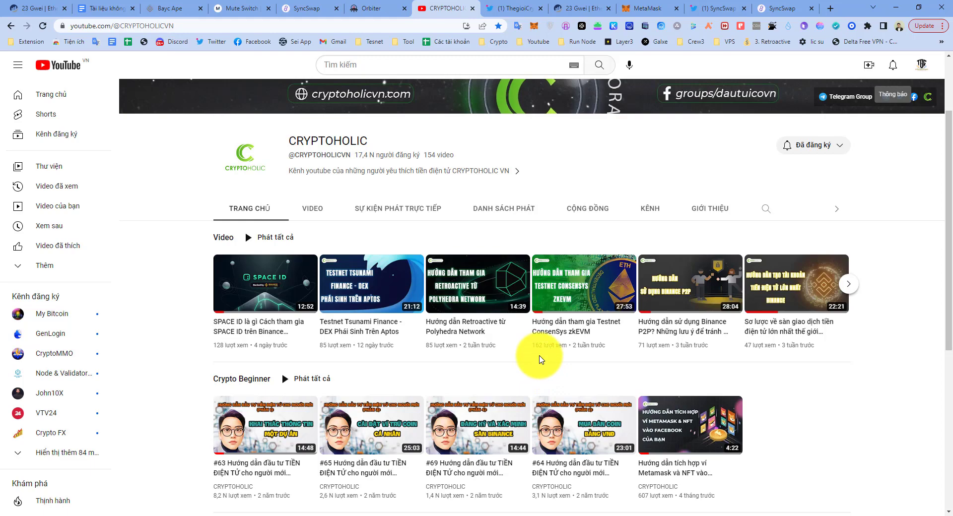